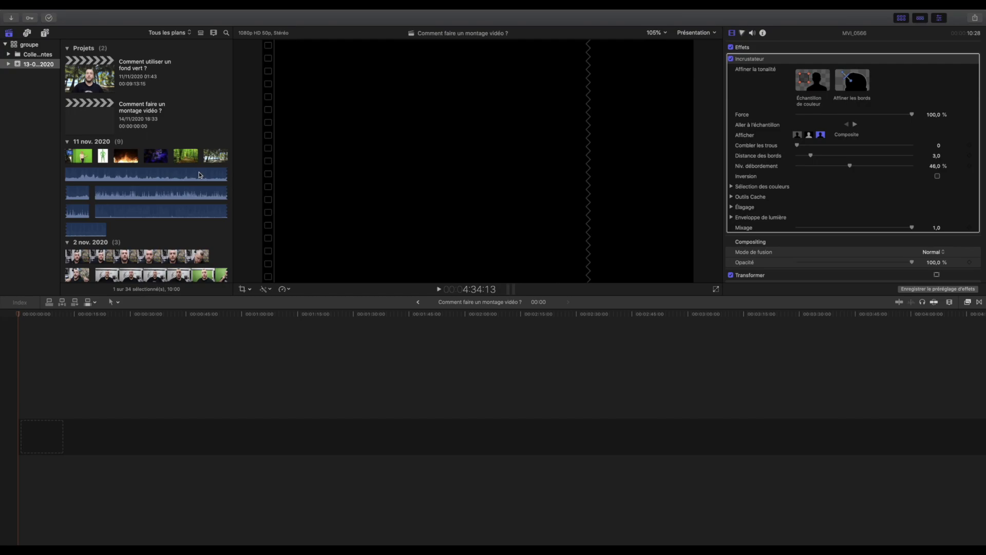
Step: Open the media import window and collapse the expanded green-screen tutorial folder
scroll(159, 201, "down", 5)
scroll(158, 201, "down", 5)
scroll(158, 202, "down", 5)
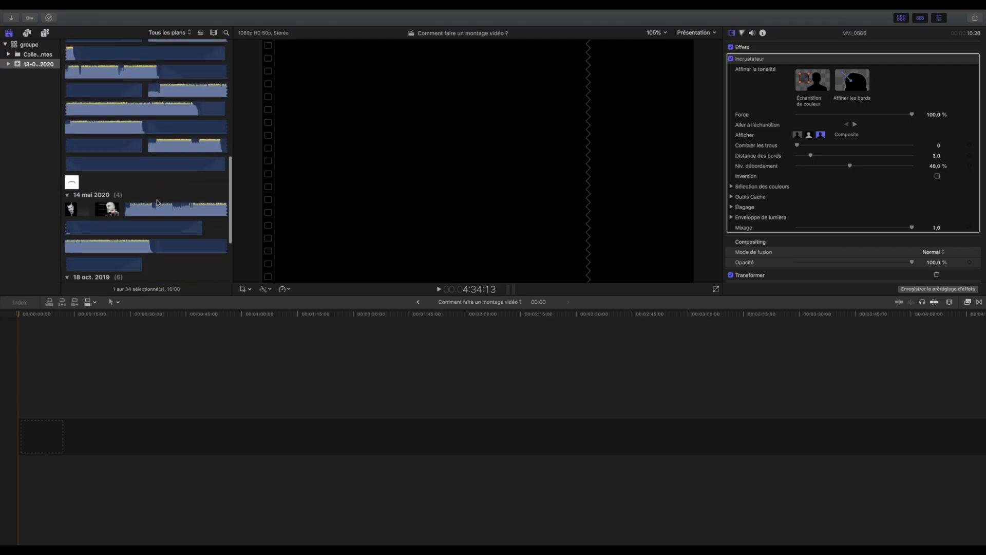
scroll(176, 83, "up", 10)
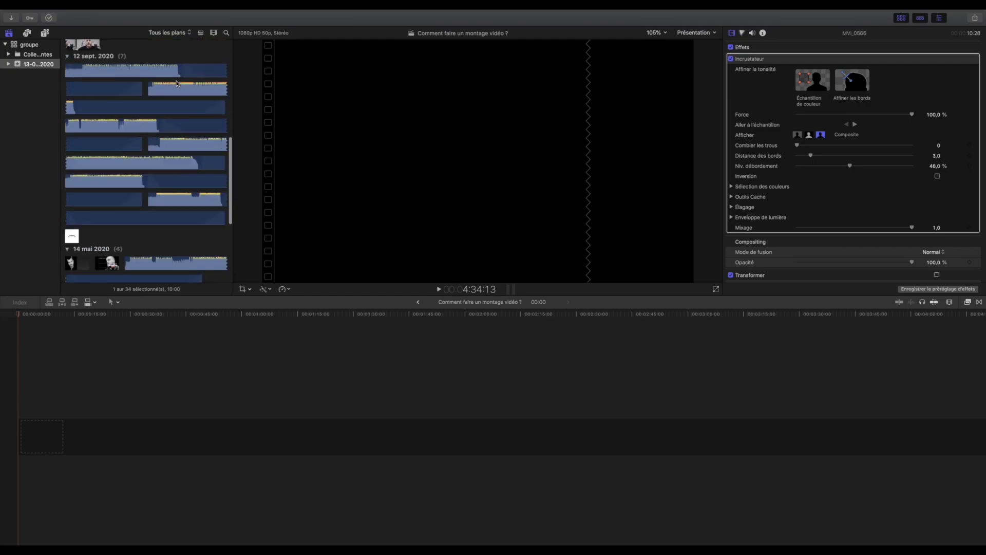
scroll(176, 83, "up", 10)
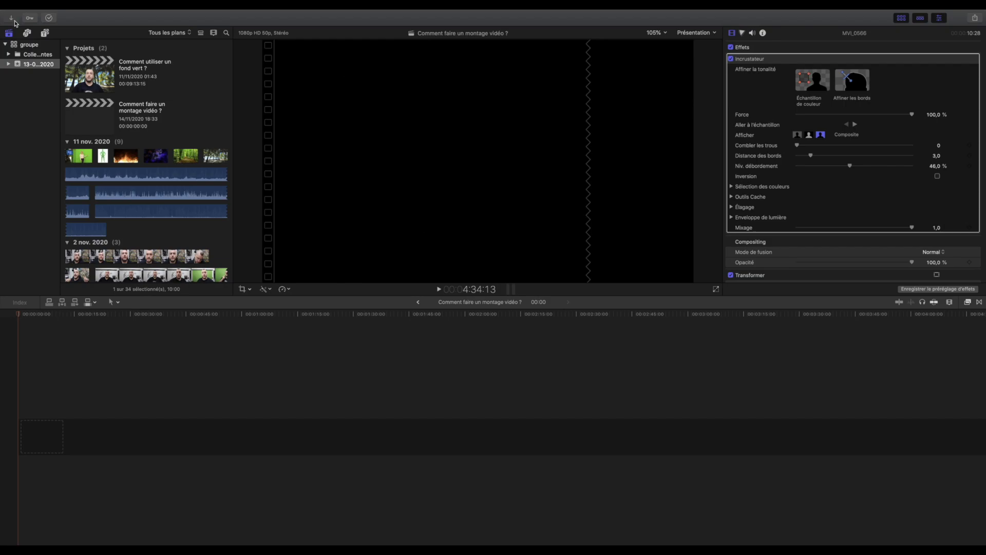
left_click(15, 22)
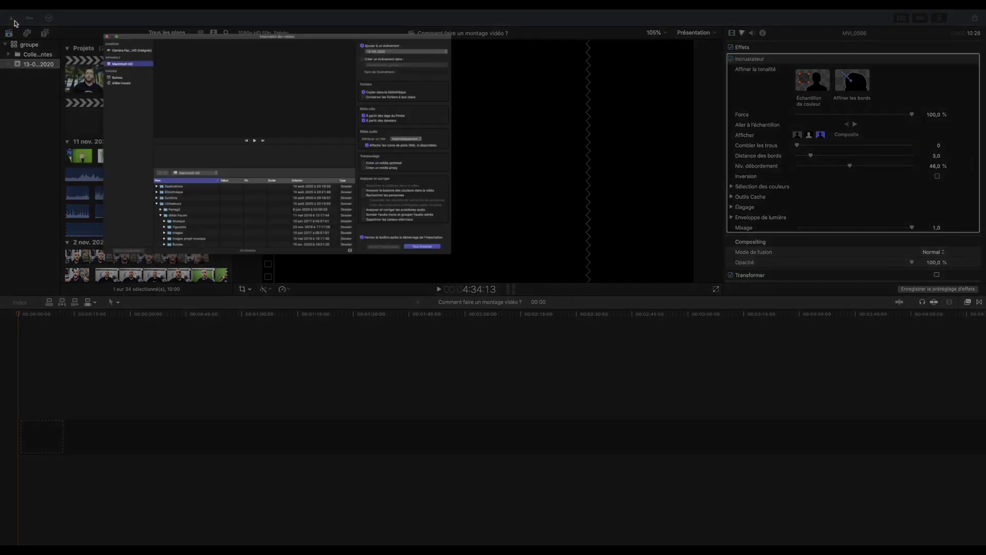
scroll(321, 408, "down", 5)
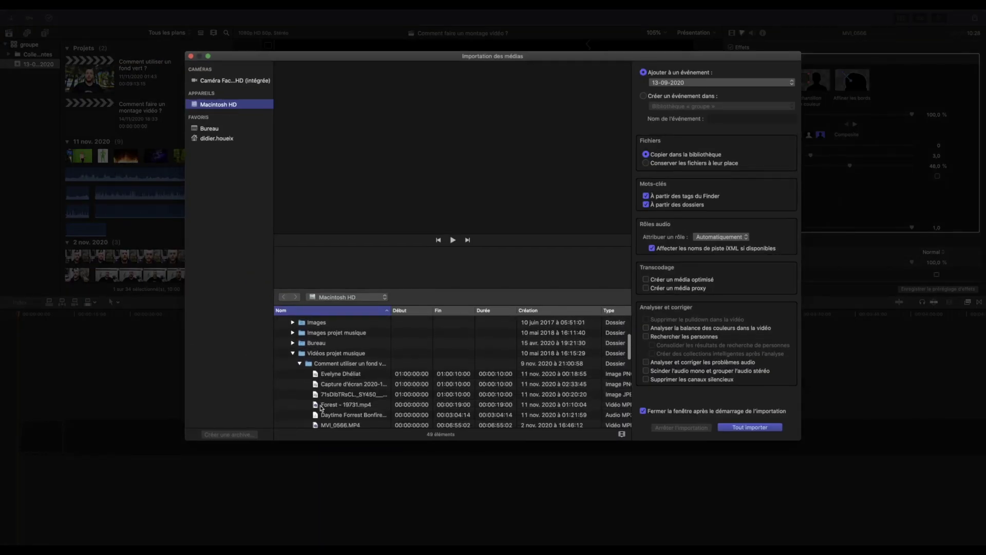
scroll(320, 407, "down", 2)
left_click(300, 349)
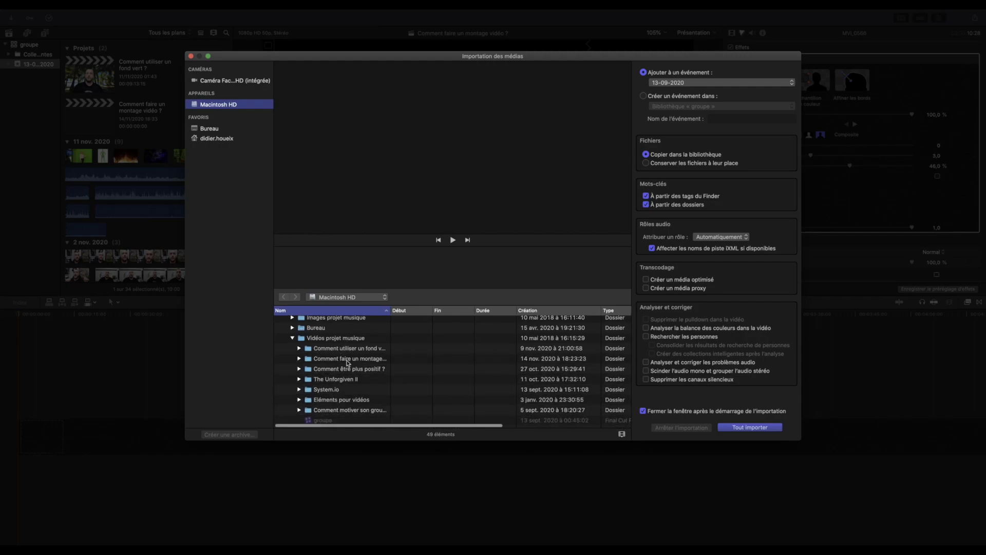
Step: Import MVI_0567.MP4 from the video-editing project folder into the library
scroll(347, 372, "down", 5)
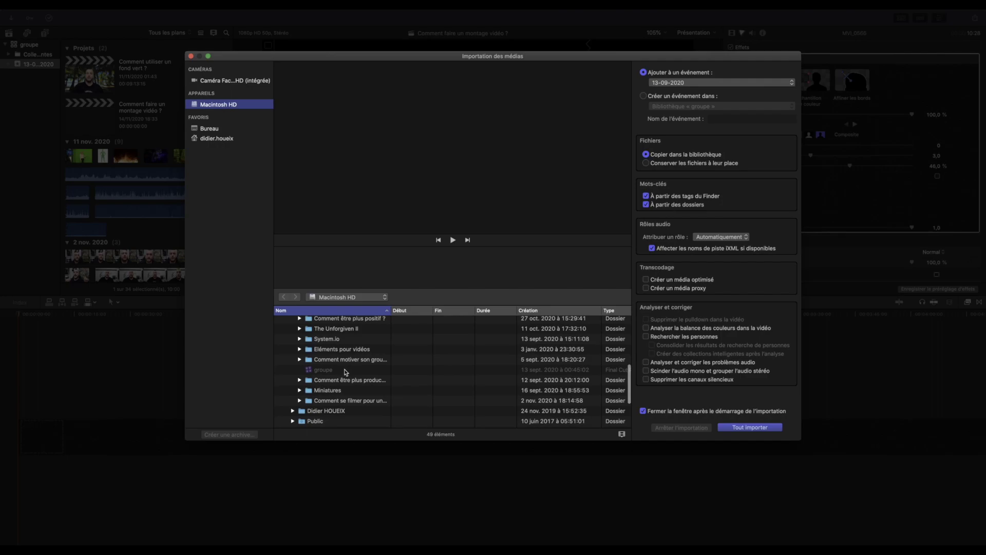
scroll(339, 362, "up", 2)
scroll(327, 350, "up", 1)
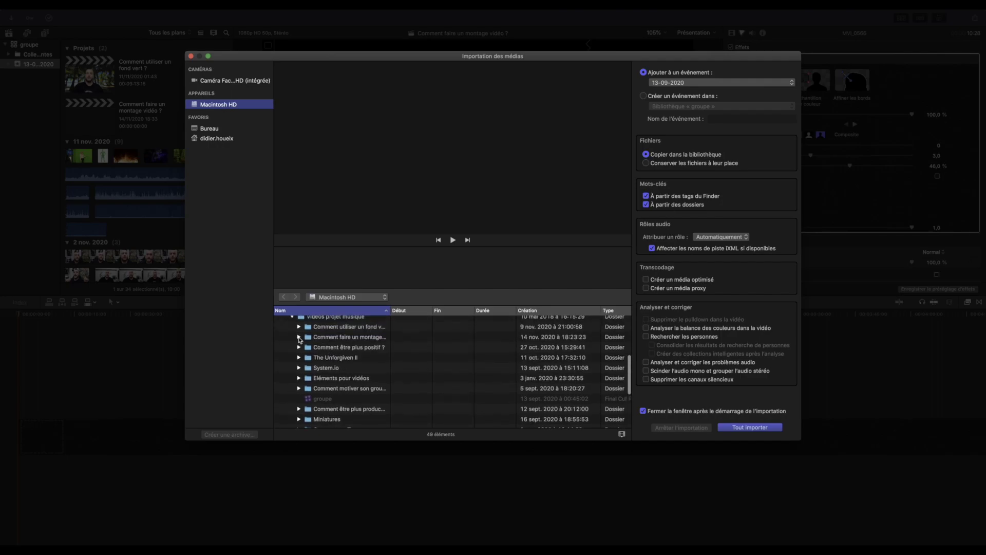
left_click(299, 337)
left_click(354, 348)
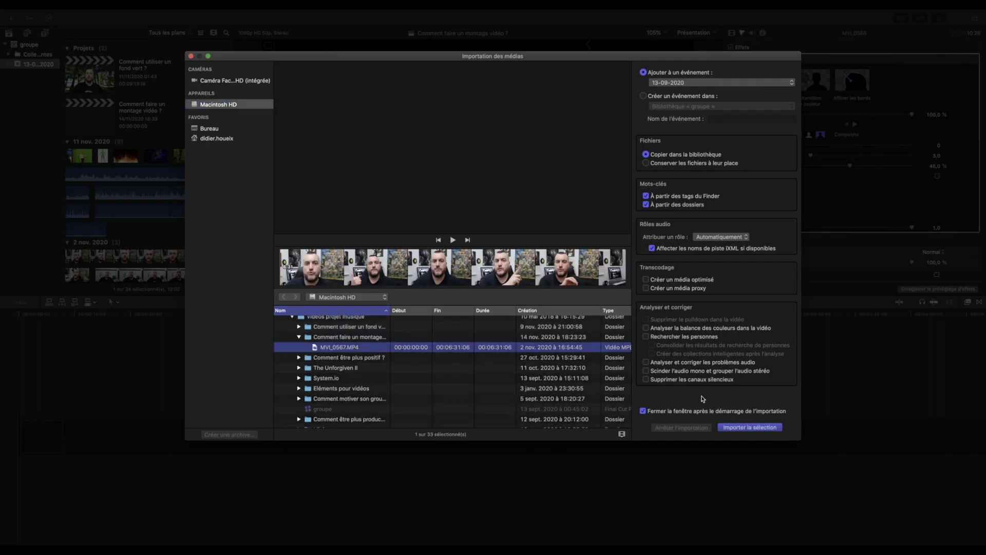
left_click(747, 427)
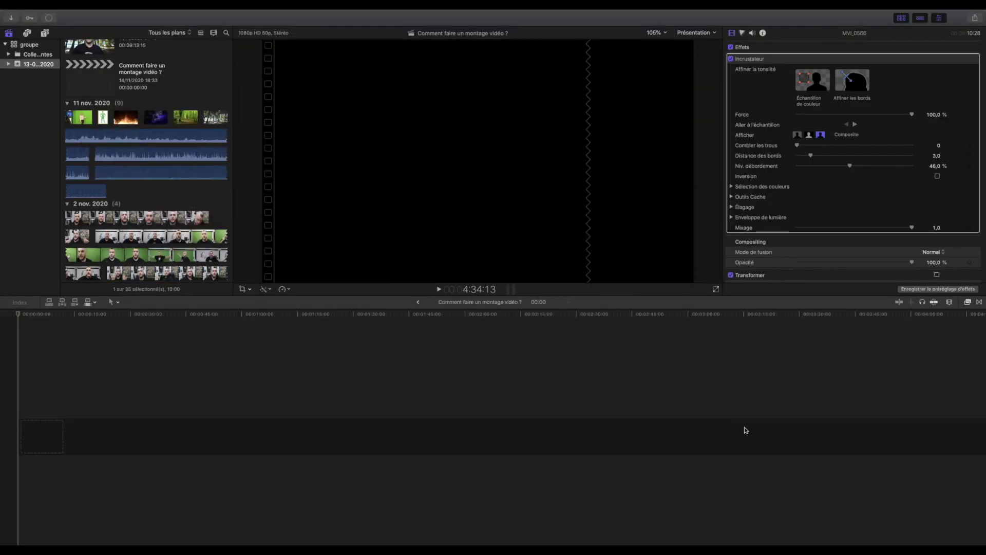
Step: Drag the newly imported MVI_0567 clip to the start of the empty timeline
scroll(126, 163, "down", 5)
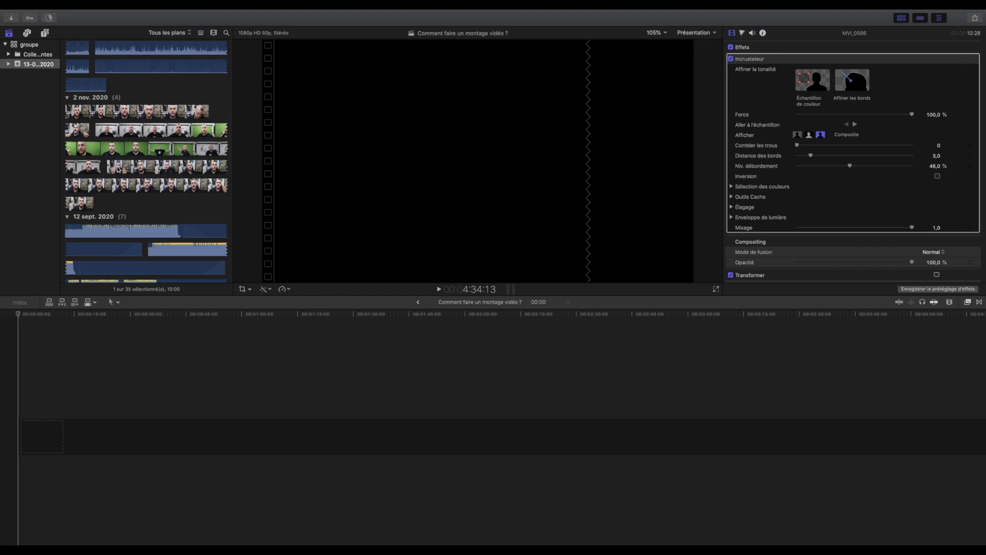
left_click(117, 171)
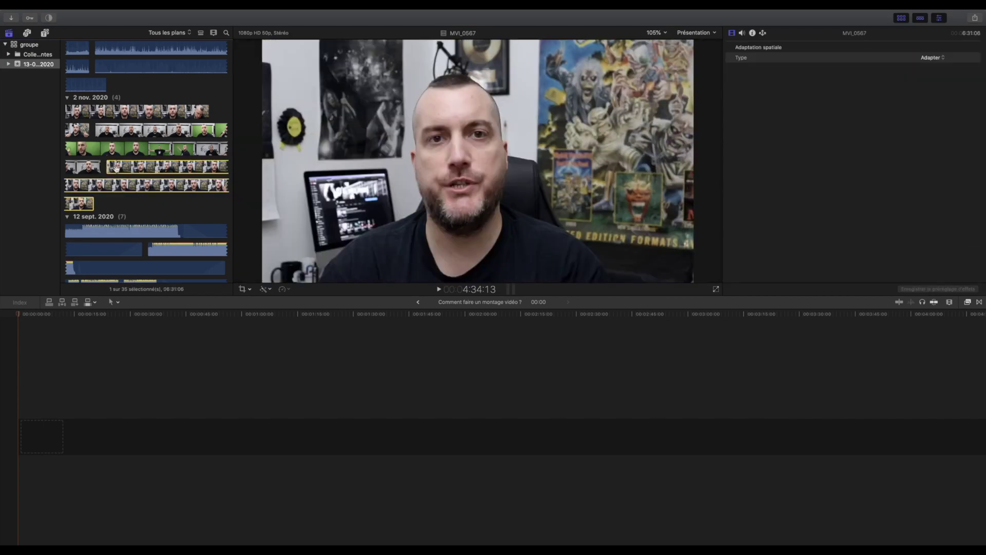
left_click_drag(116, 176, 50, 418)
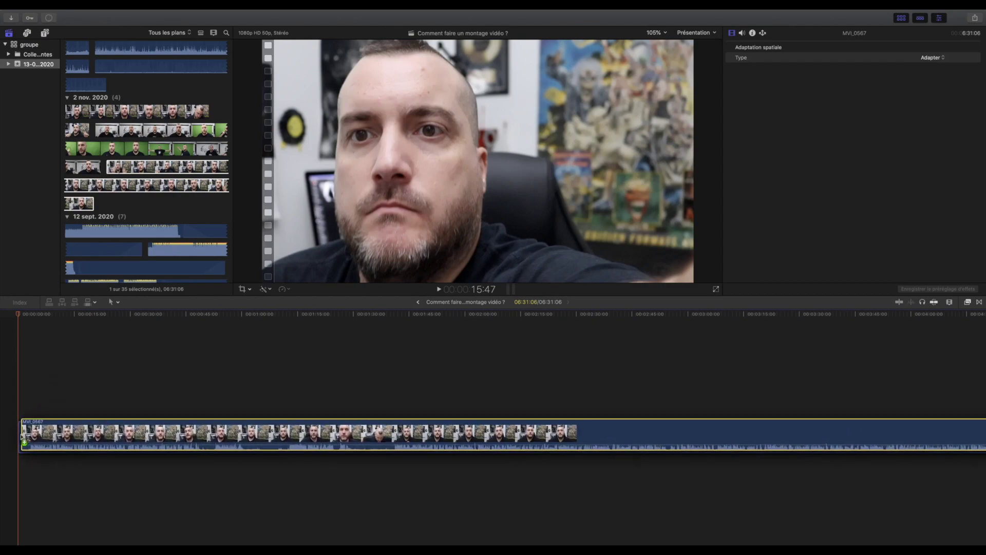
left_click_drag(50, 419, 20, 438)
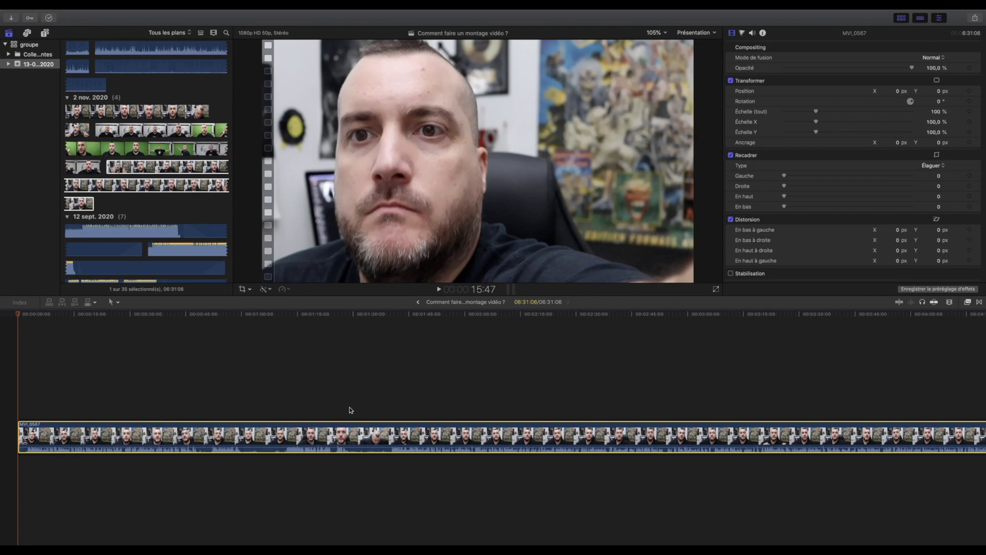
left_click(27, 413)
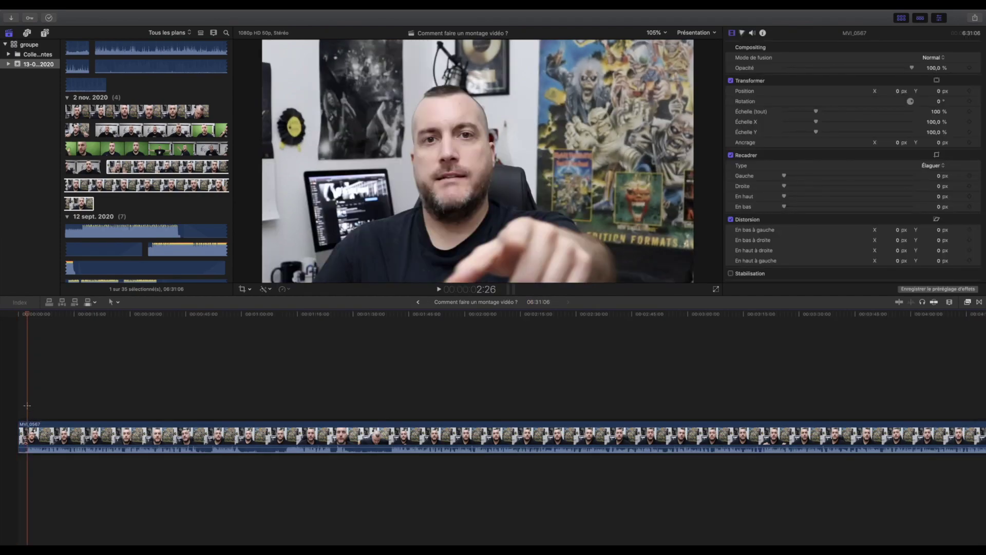
left_click(25, 409)
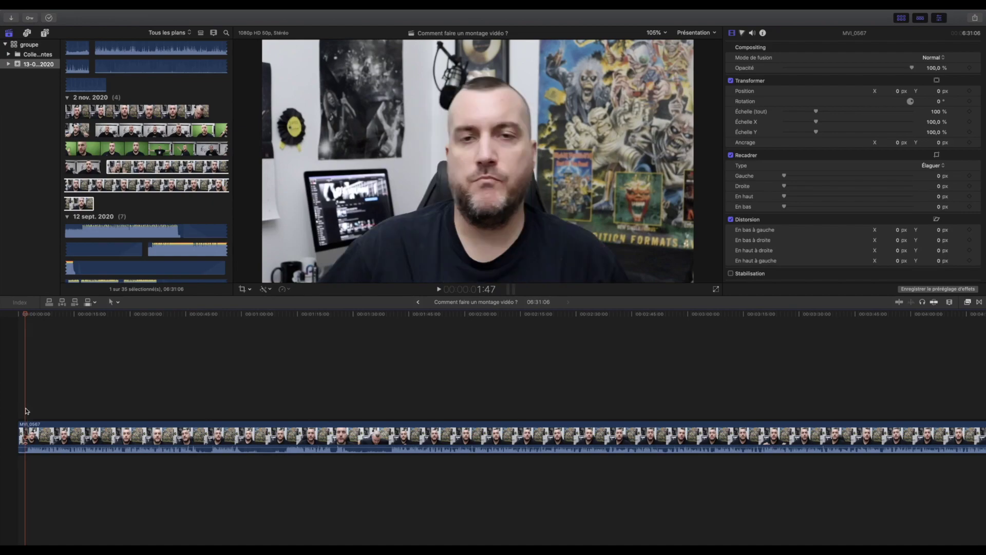
left_click(26, 408)
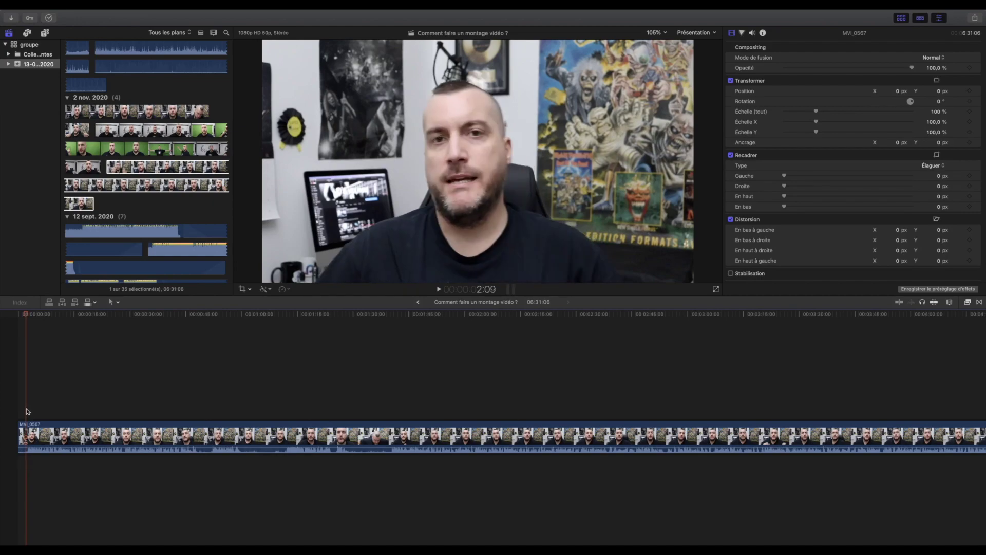
left_click(27, 411)
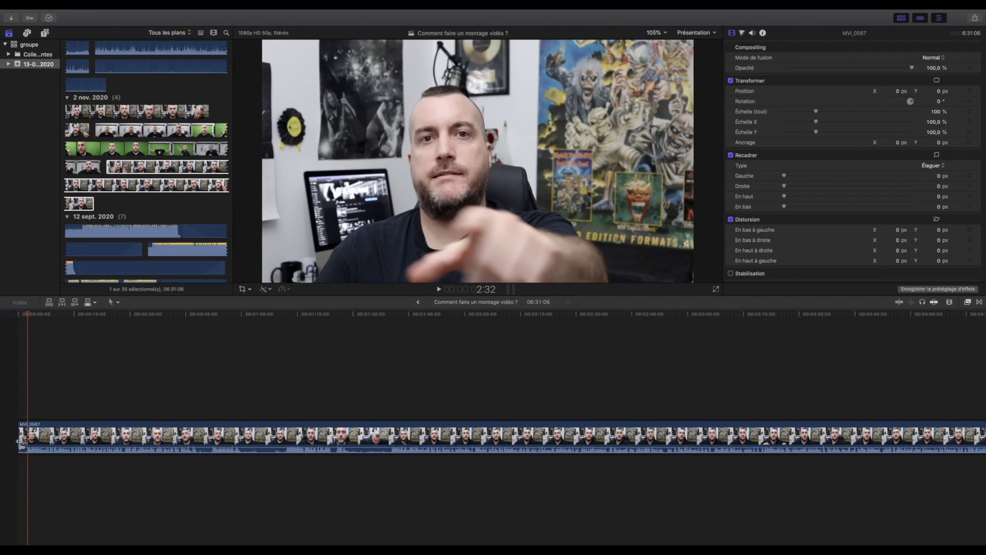
mouse_move(21, 440)
left_mouse_down()
mouse_move(144, 442)
mouse_move(7, 440)
left_mouse_up()
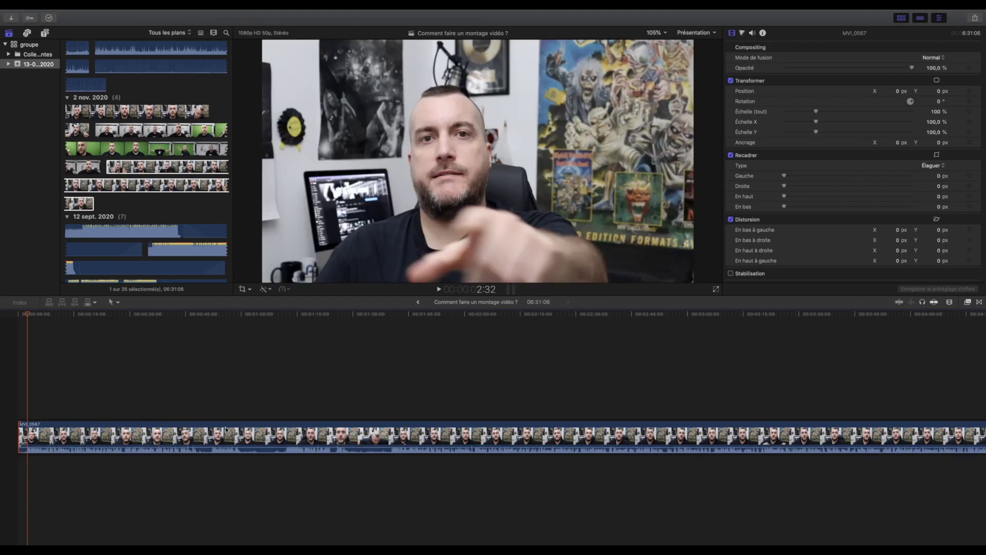
left_click(241, 414)
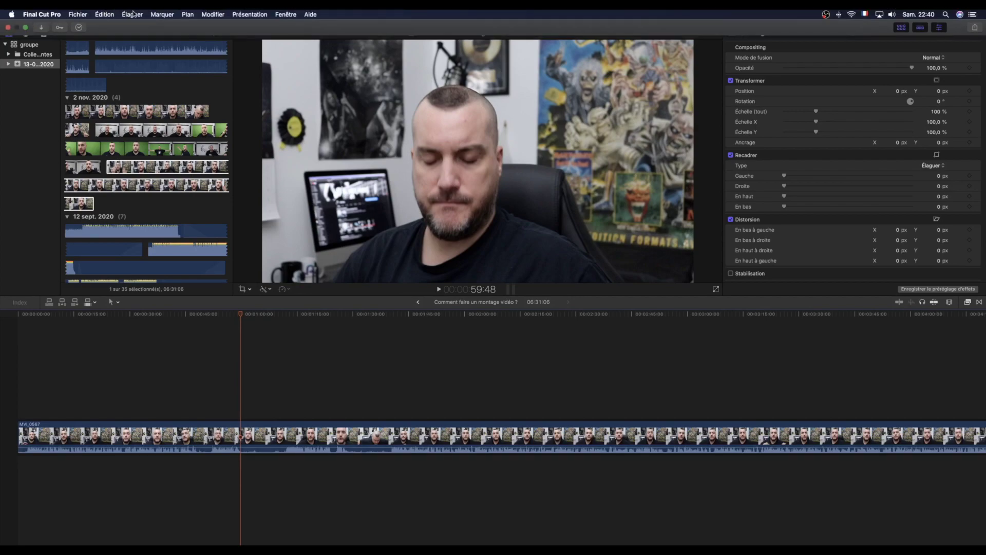
Step: Blade MVI_0567 at 59:48 and 1:11:47, delete the piece between, and return to the start
left_click(133, 14)
left_click(134, 23)
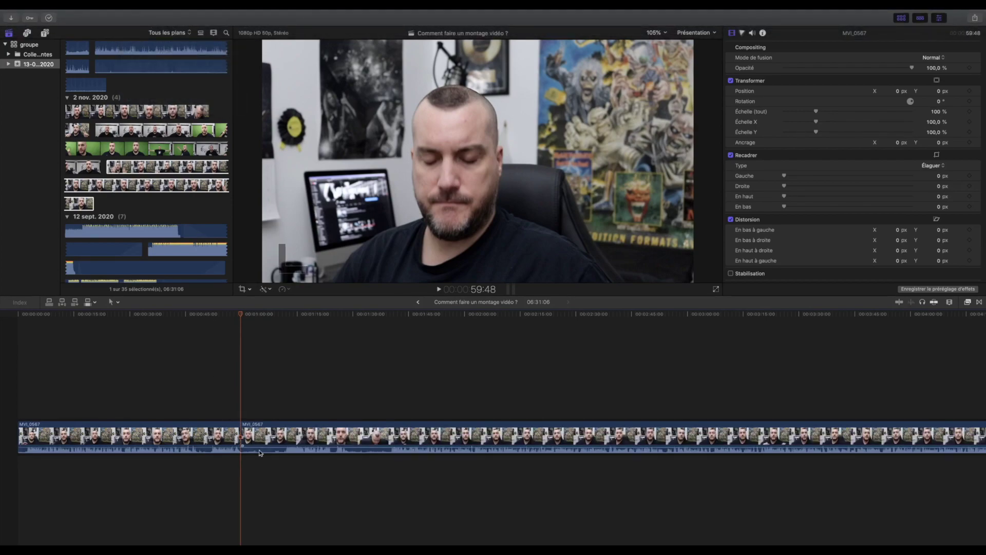
left_click(287, 411)
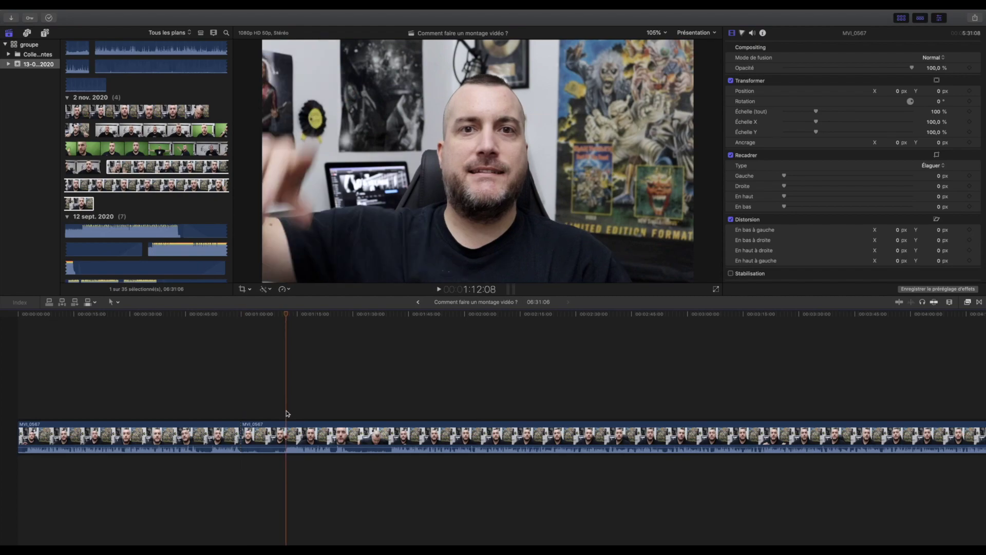
key("Left")
key("Left")
key("Left")
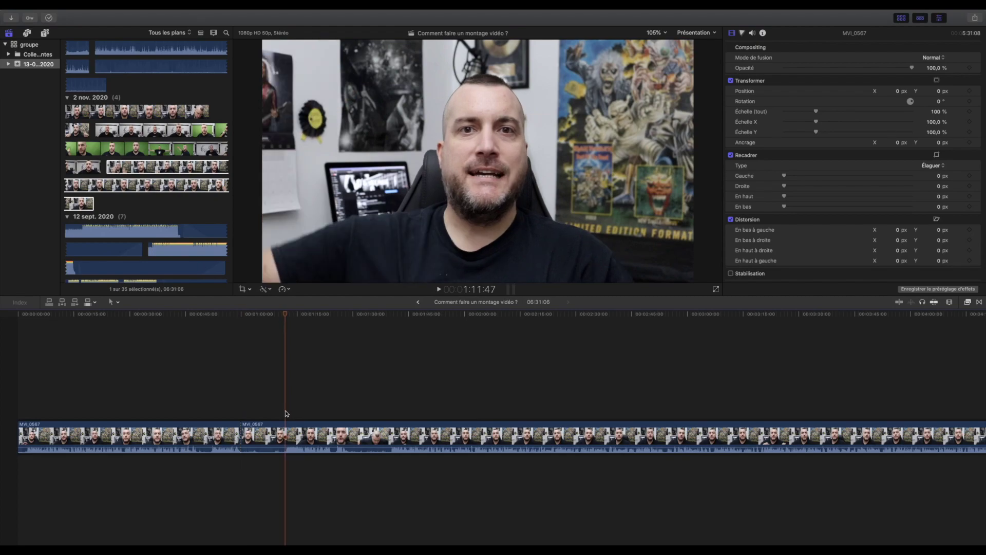
left_click(131, 14)
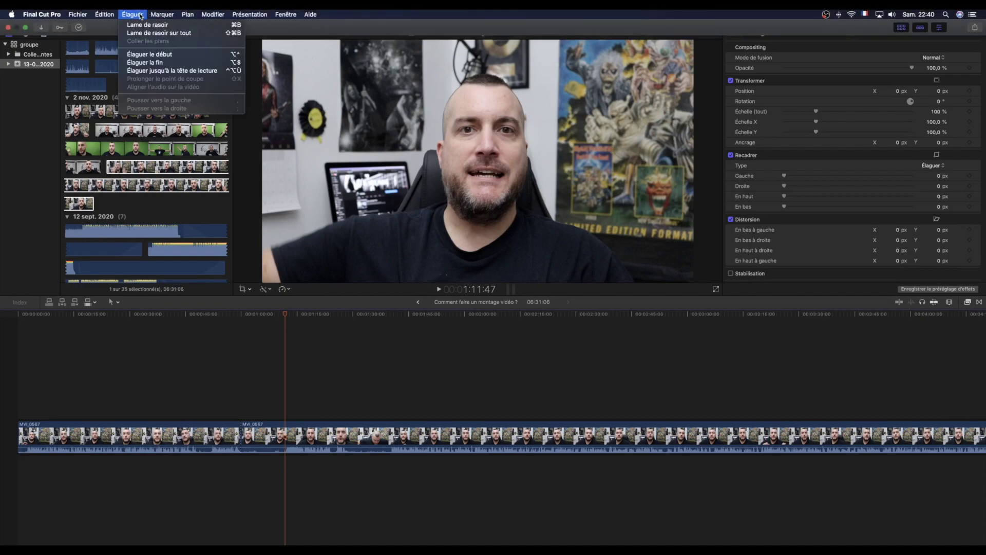
left_click(264, 428)
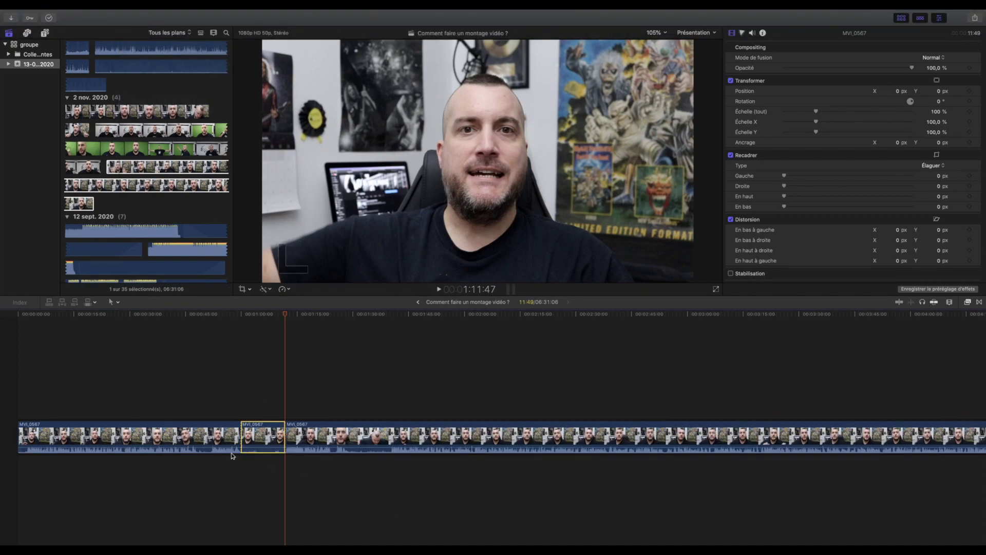
key("Delete")
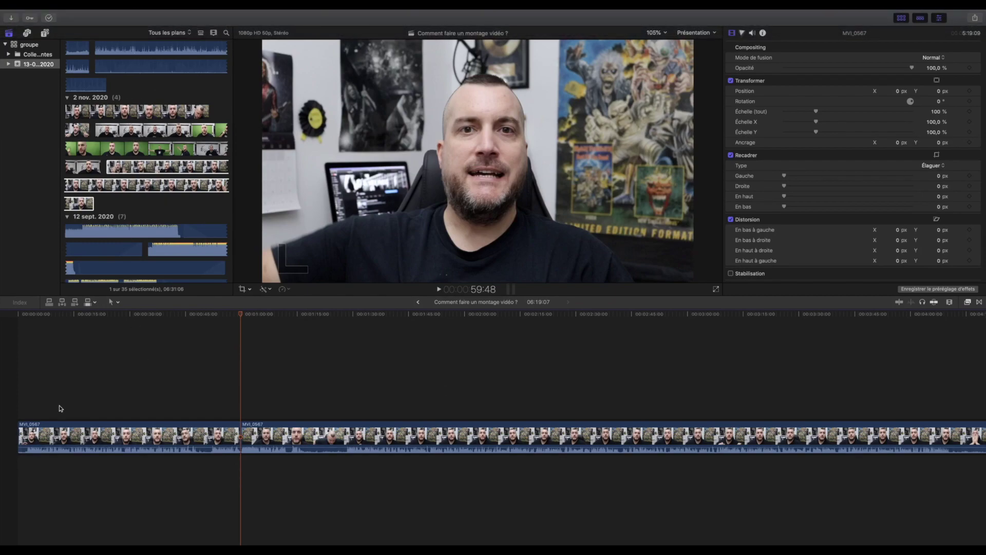
left_click_drag(18, 434, 18, 435)
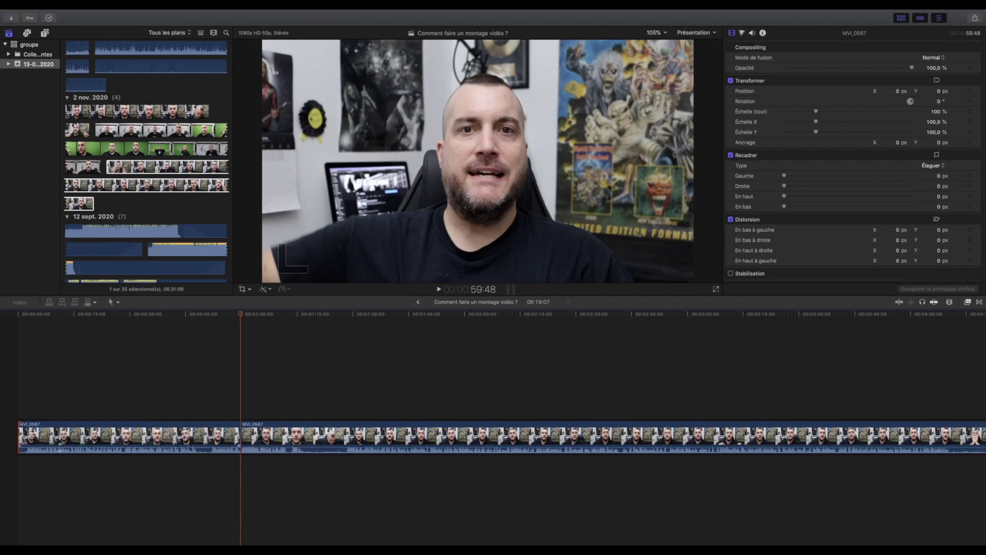
left_click(28, 412)
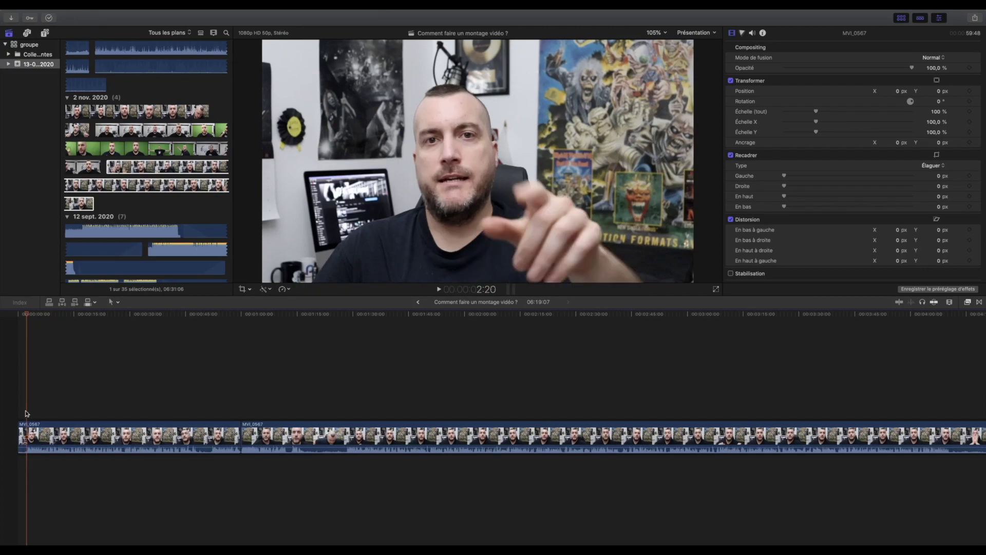
Step: Blade at 2:20, delete the opening piece, and play back the trimmed video
key("Left")
key("Left")
key("Left")
left_click(27, 410)
left_click(132, 15)
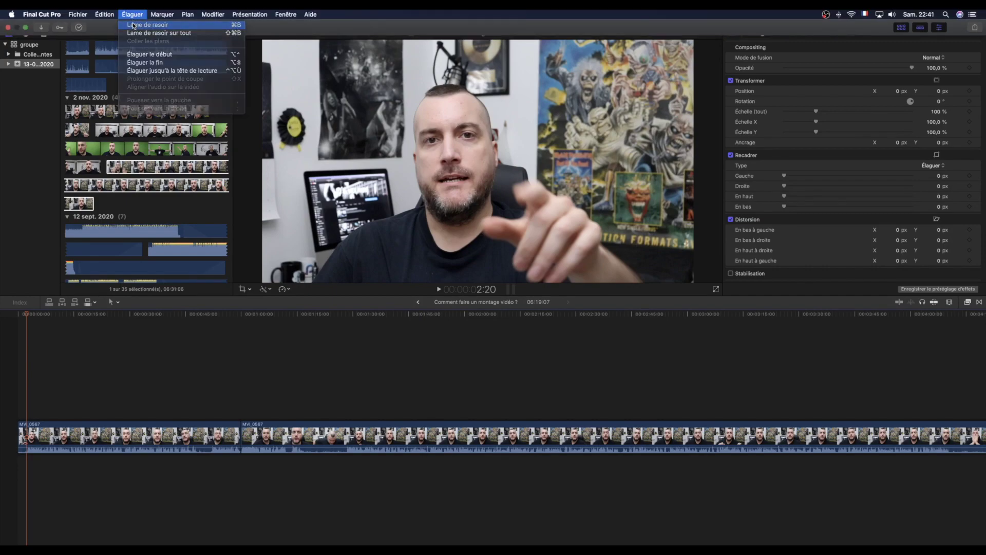
left_click(132, 24)
left_click(22, 431)
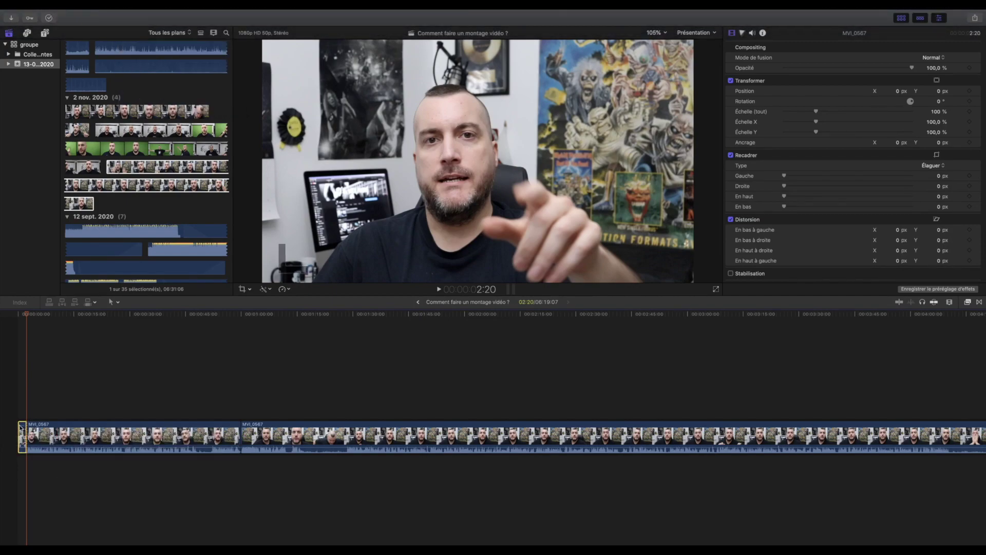
key("Delete")
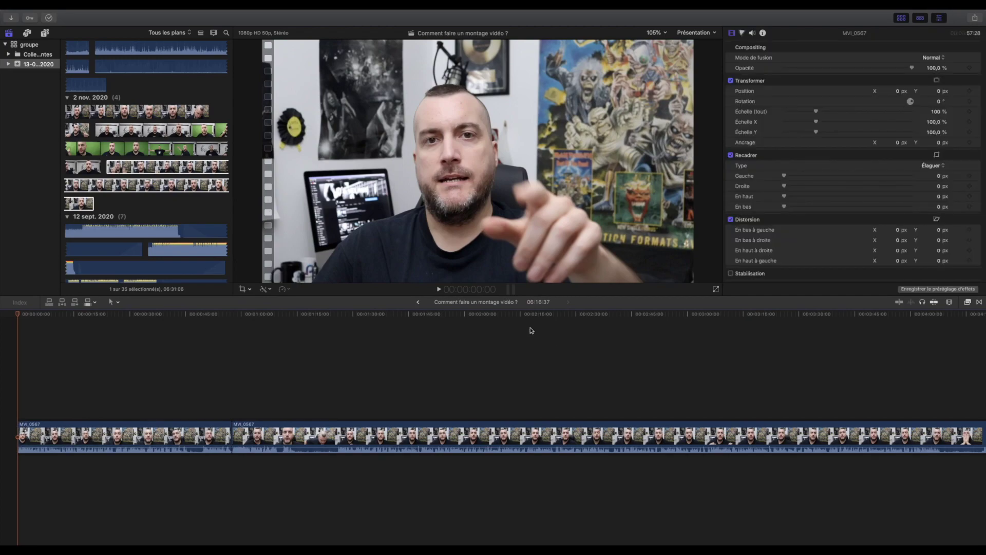
left_click(440, 291)
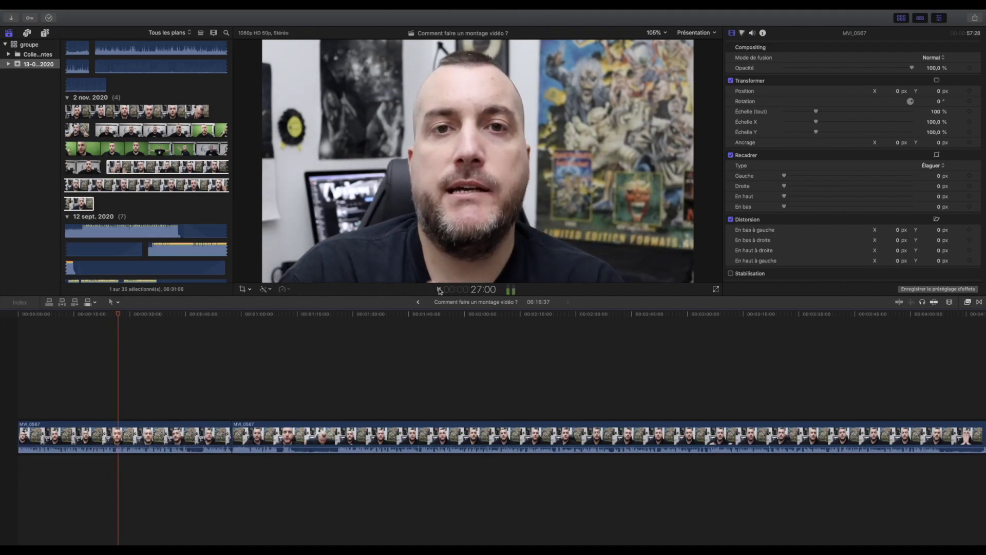
Step: Pause at 25:44 and zoom the timeline in closely around the playhead
key("space")
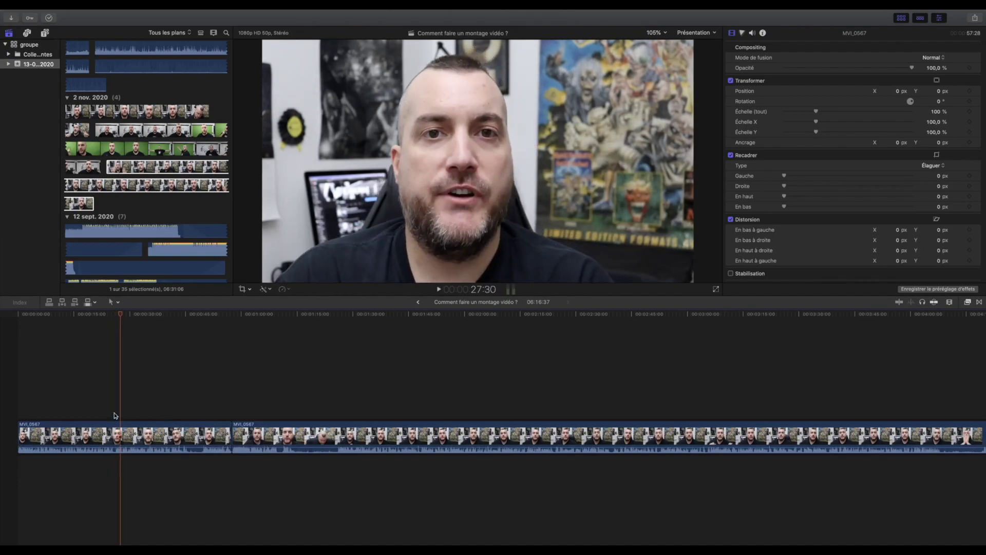
left_click(114, 415)
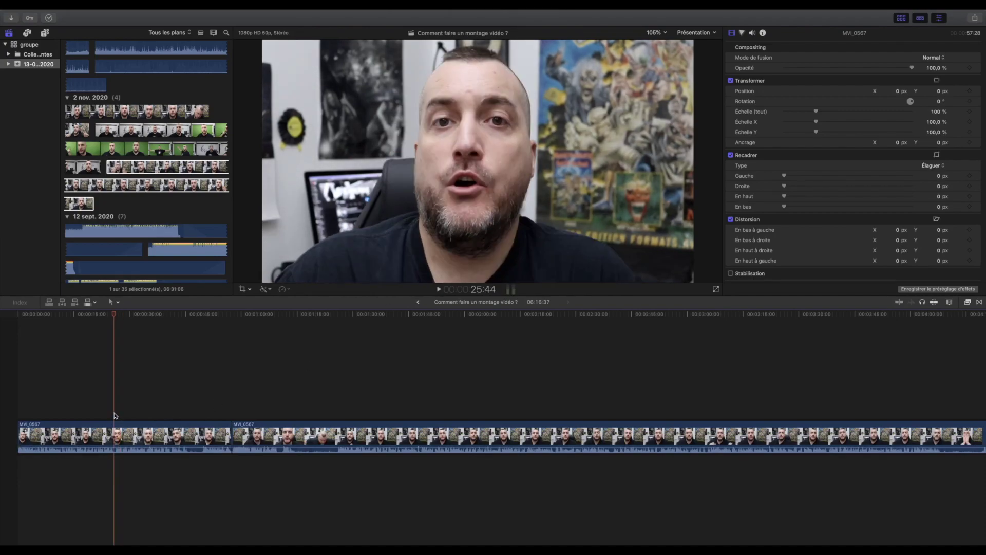
left_click(949, 302)
left_click_drag(914, 320, 950, 321)
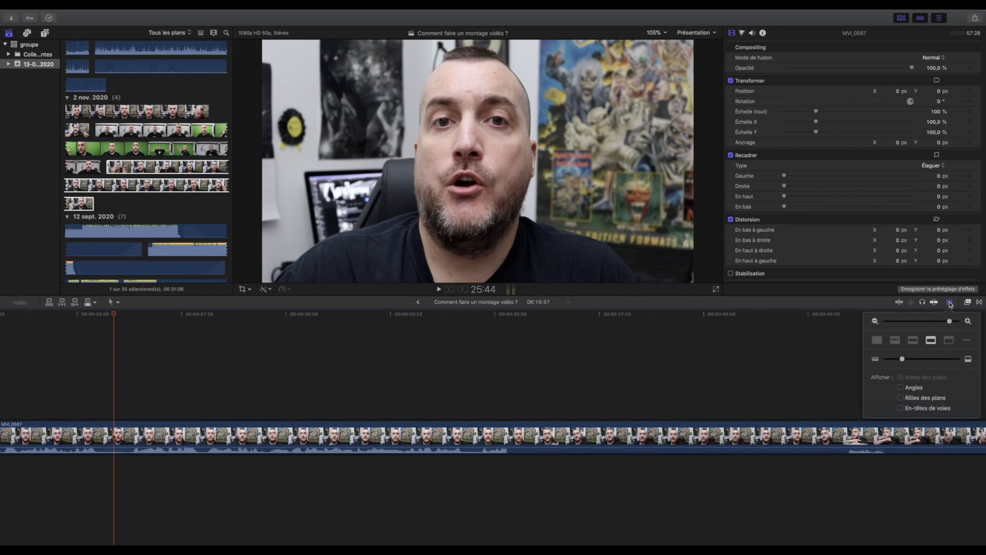
left_click(450, 399)
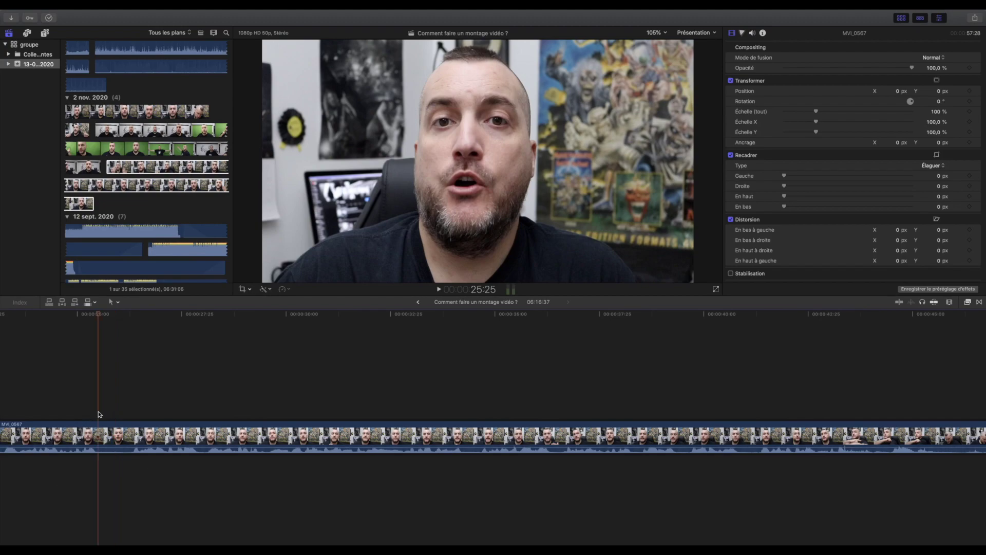
Step: Blade at 25:44 and 26:17, delete the piece between, and play back the cut
left_click(128, 4)
left_click(136, 22)
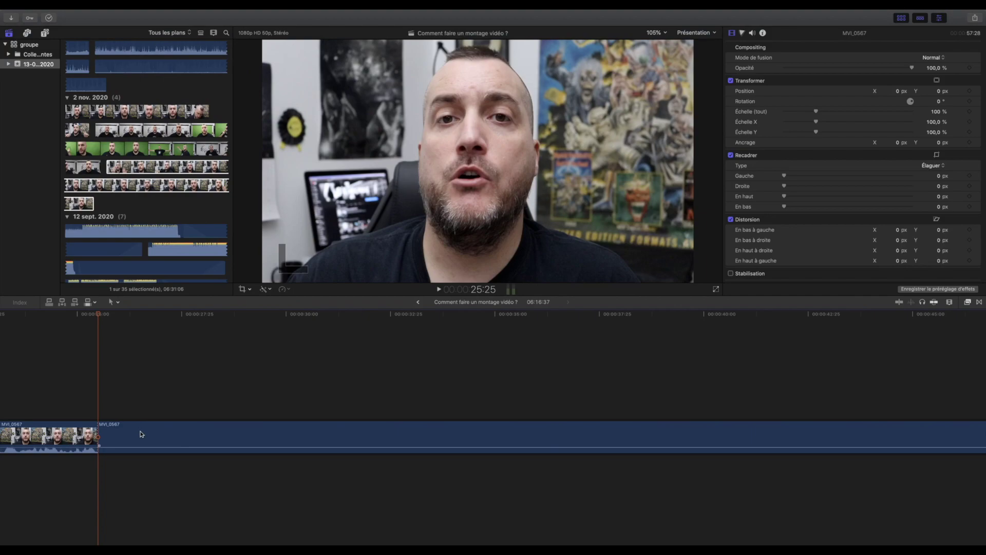
left_click(134, 415)
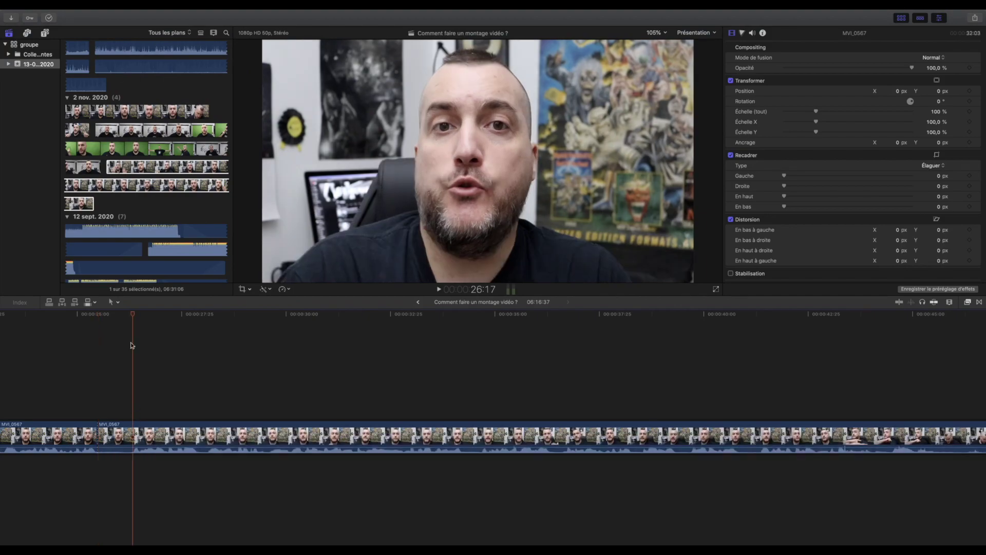
mouse_move(100, 11)
left_click(136, 17)
left_click(139, 21)
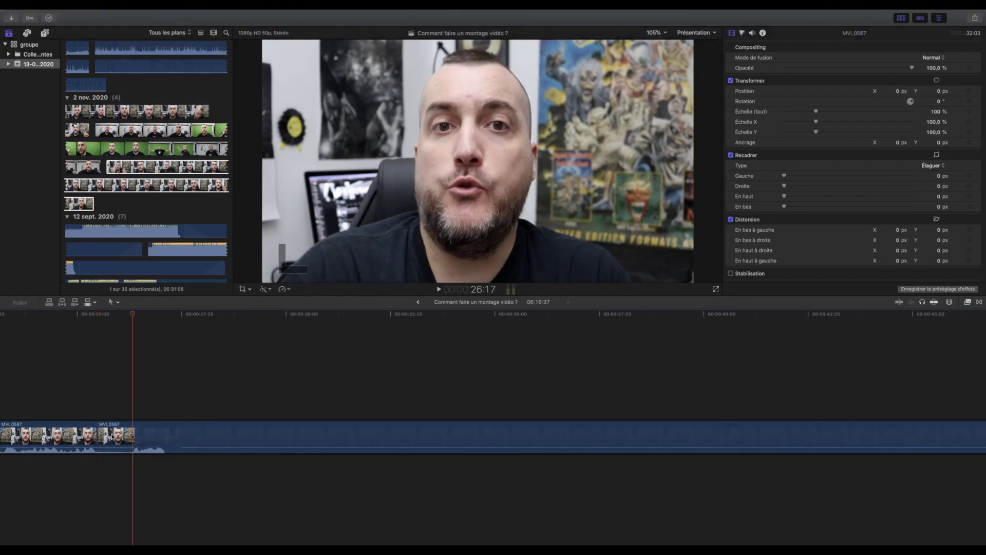
left_click(111, 424)
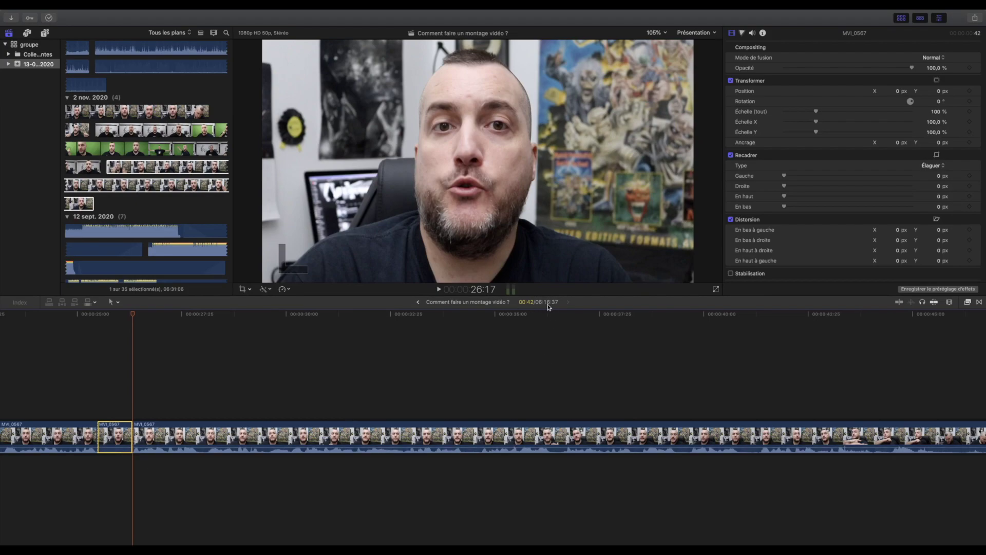
key("BackSpace")
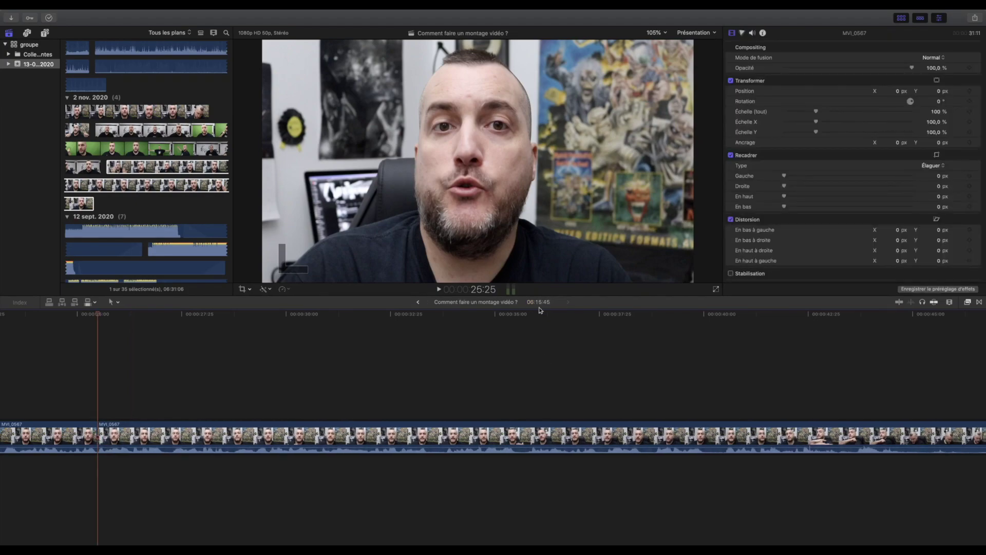
left_click(52, 403)
key("space")
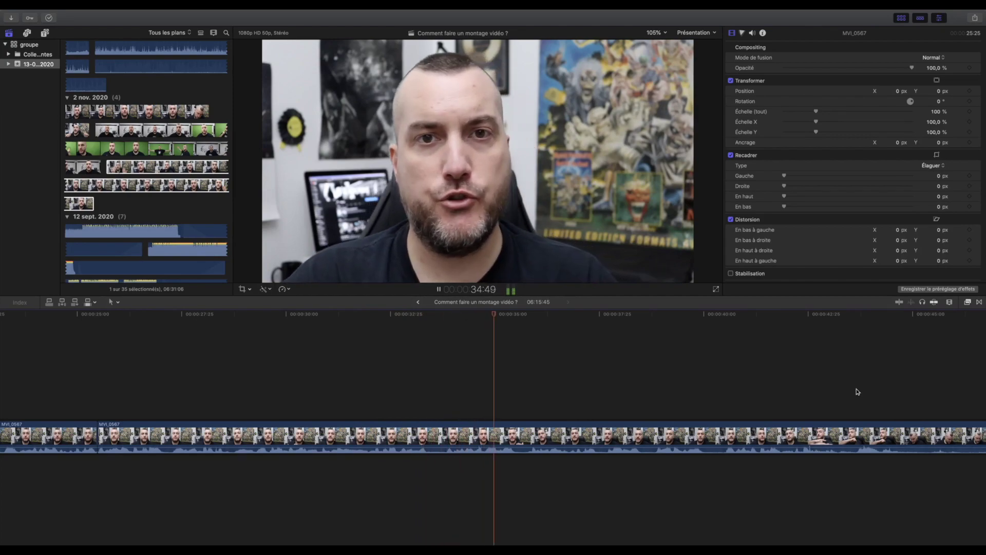
scroll(856, 391, "right", 2)
scroll(856, 391, "right", 1)
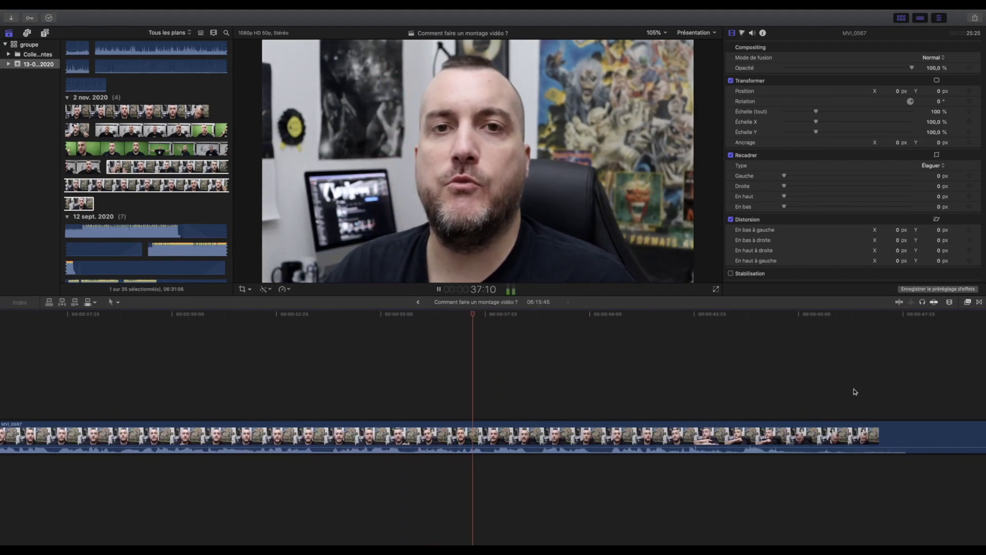
scroll(855, 391, "right", 3)
scroll(854, 392, "right", 2)
scroll(855, 391, "right", 2)
scroll(855, 392, "right", 1)
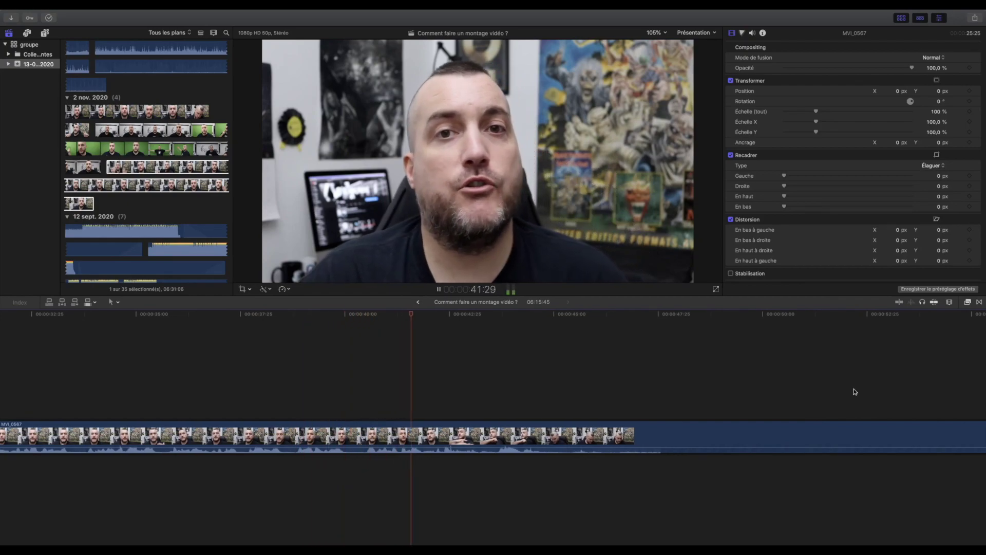
scroll(855, 391, "right", 2)
scroll(854, 391, "right", 2)
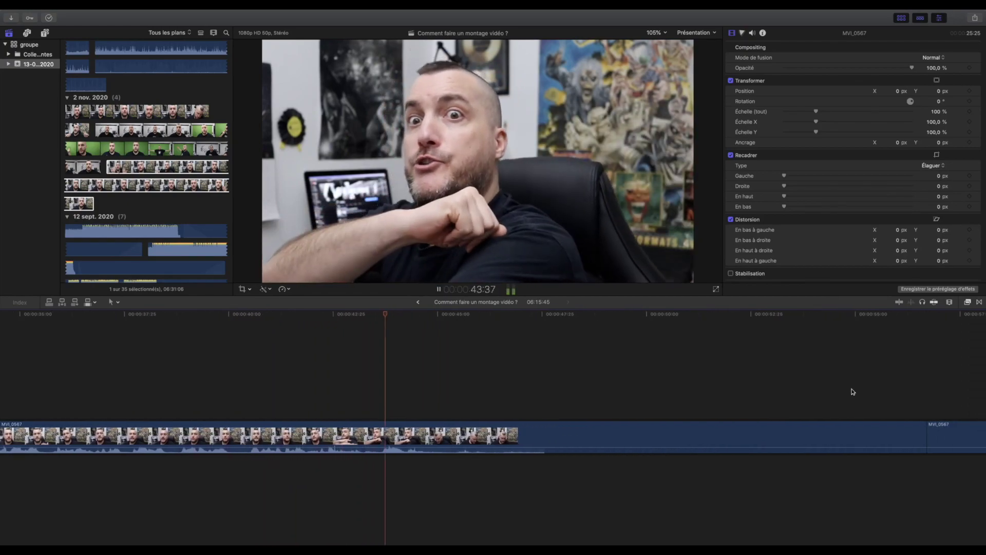
scroll(853, 392, "right", 2)
scroll(853, 391, "right", 1)
key("space")
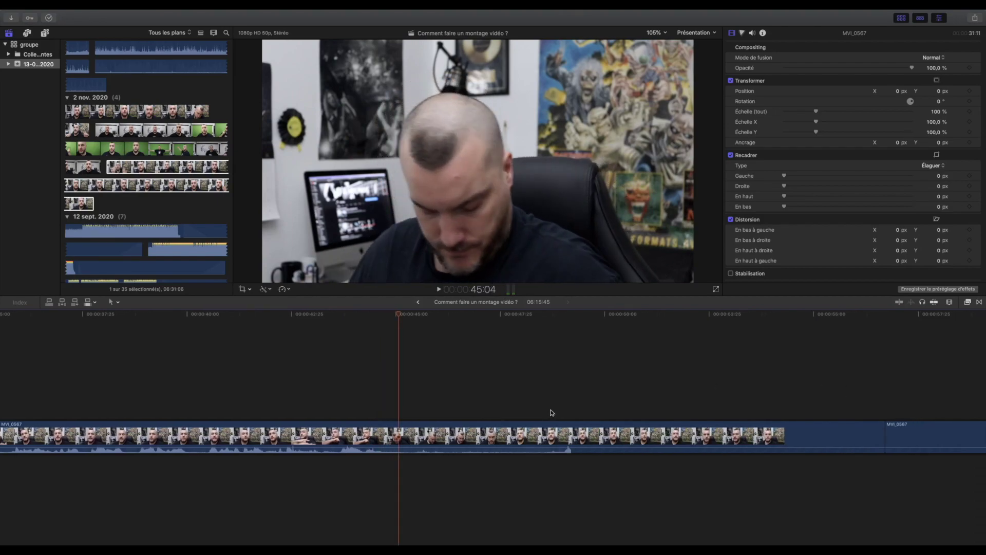
left_click(371, 416)
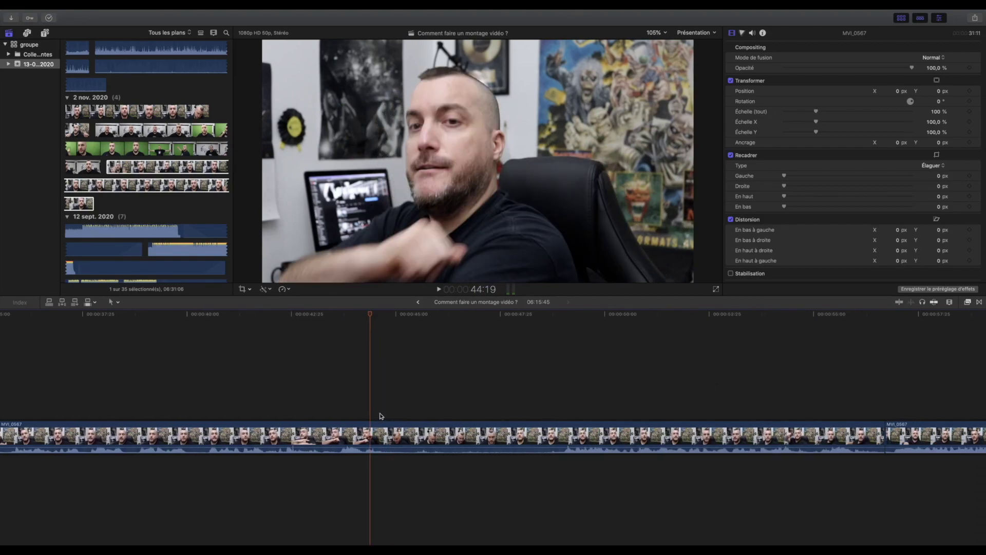
left_click(380, 412)
Step: Blade the clip at 44:31 and 49:00 and delete the piece between
left_click(126, 15)
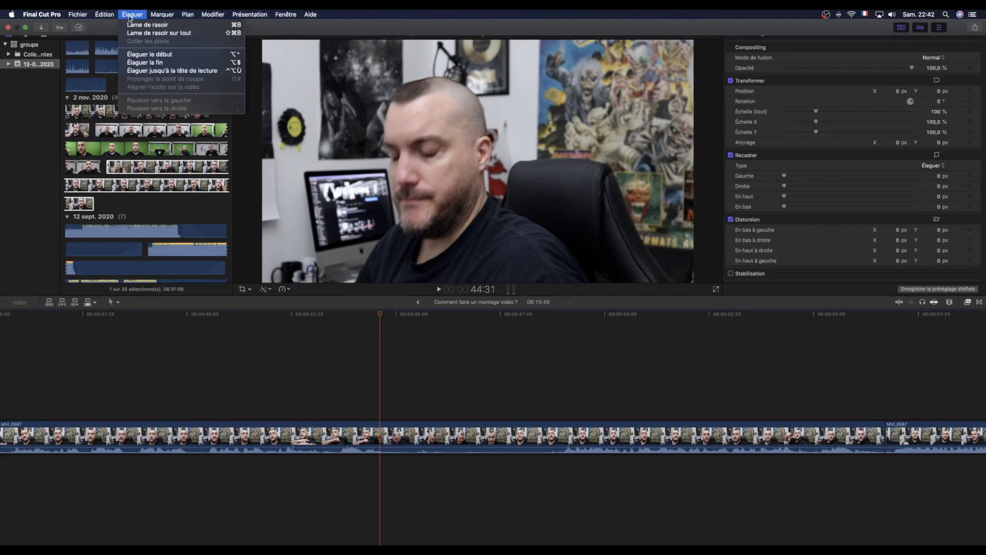
left_click(149, 57)
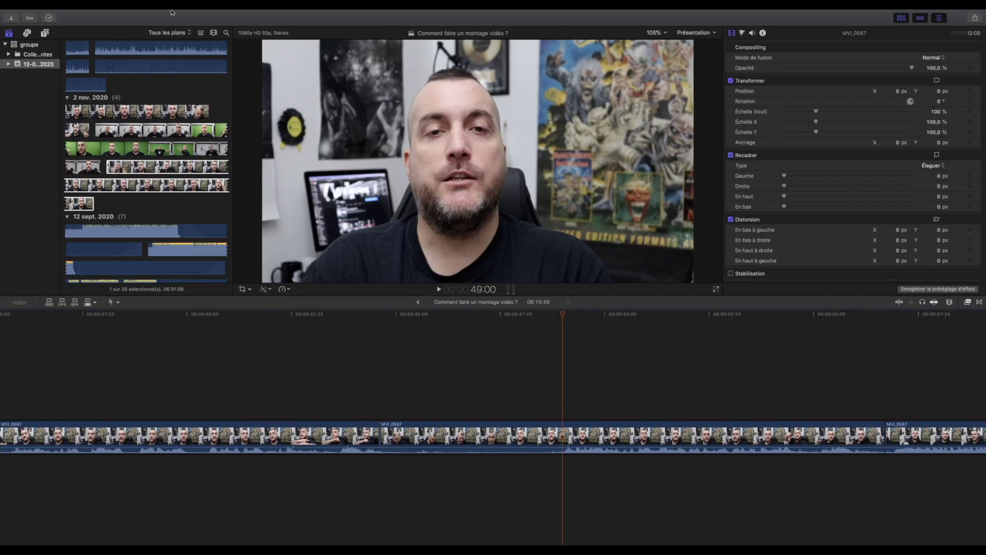
left_click(131, 14)
left_click(138, 24)
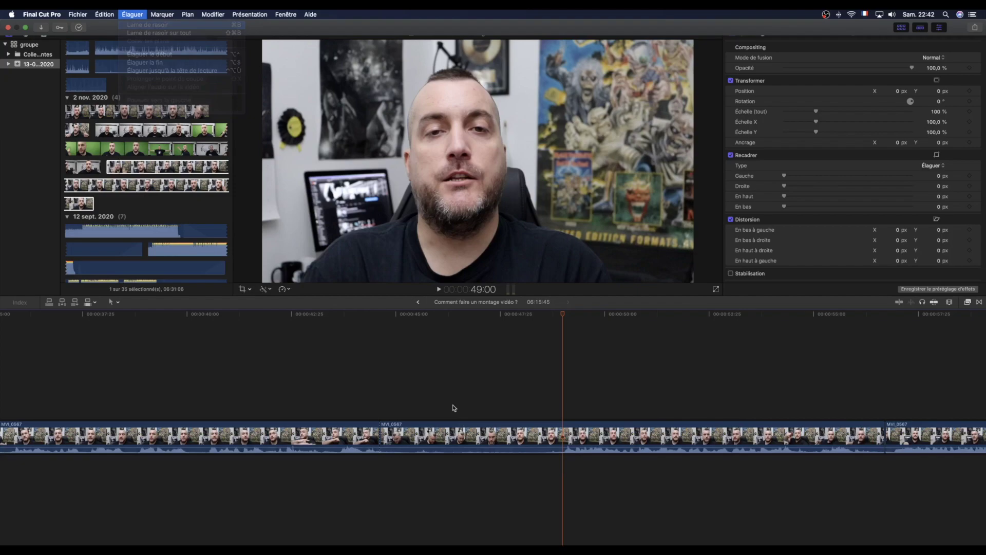
left_click(469, 427)
key("Delete")
Step: Play back across the new join, then return the playhead to earlier footage
key("space")
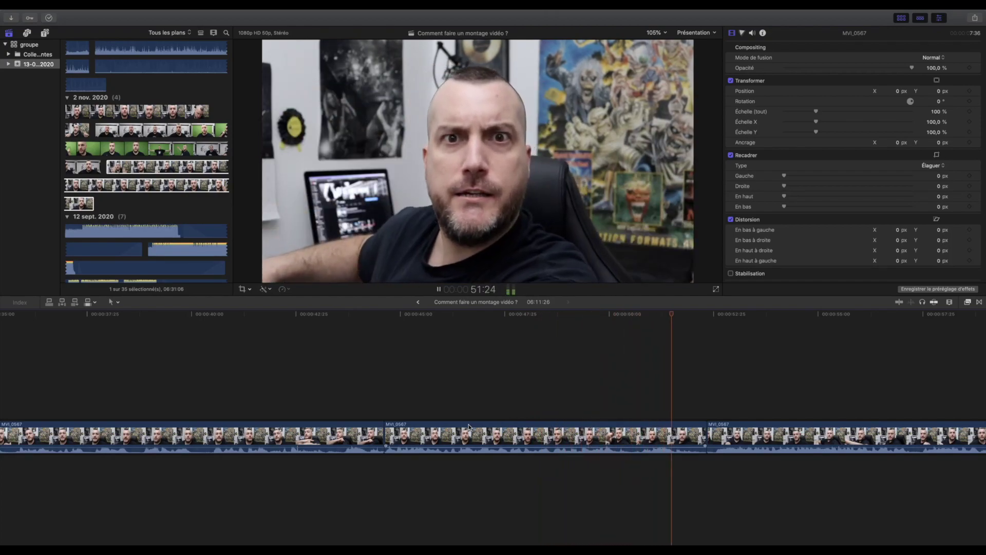
key("space")
scroll(276, 453, "left", 2)
scroll(277, 453, "left", 2)
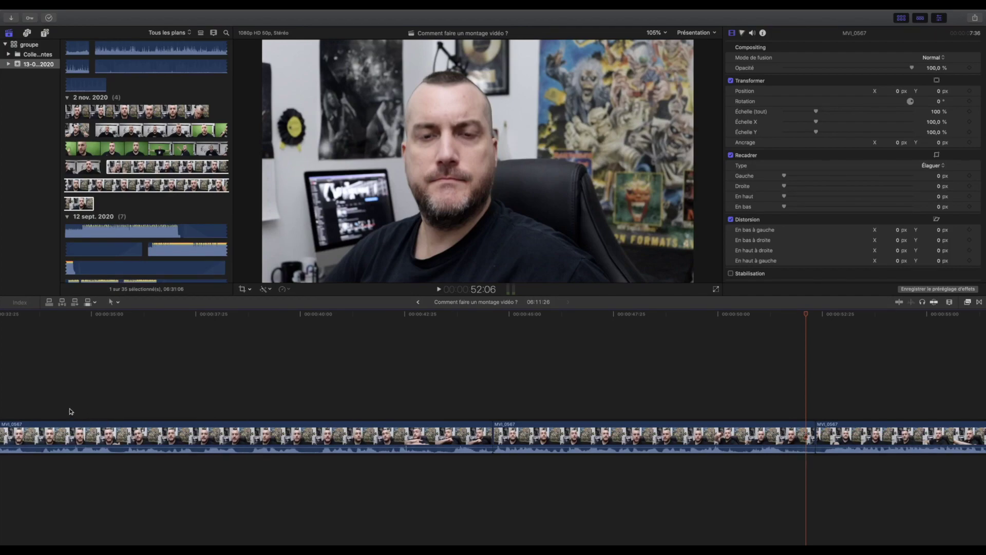
left_click(44, 414)
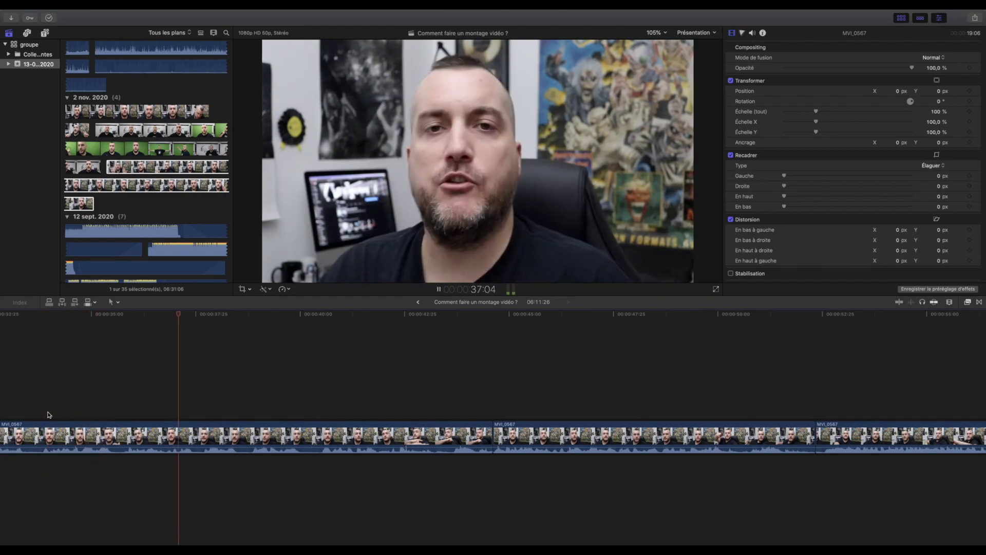
Step: Review the footage between about 32 and 45 seconds to find the next cut point
key("space")
left_click(116, 417)
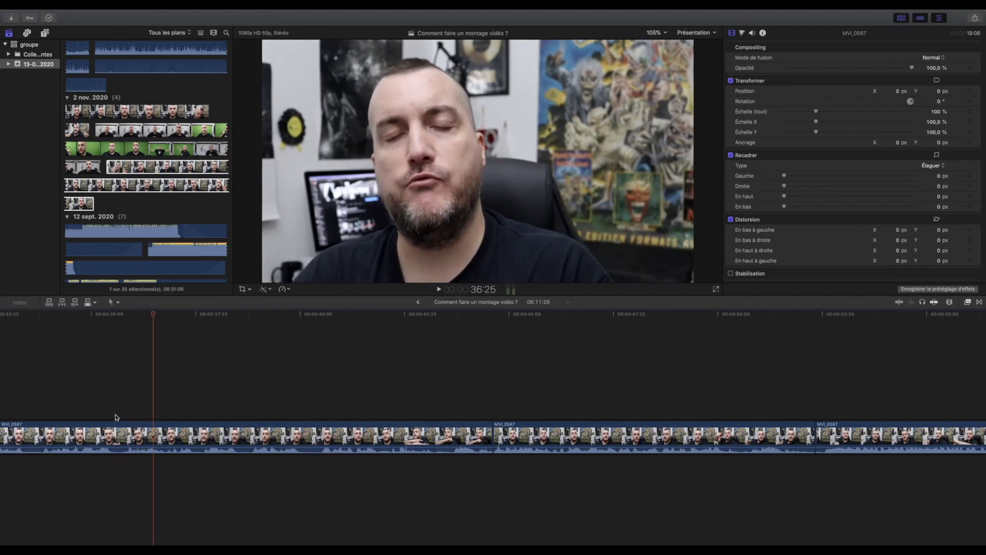
left_click(495, 411)
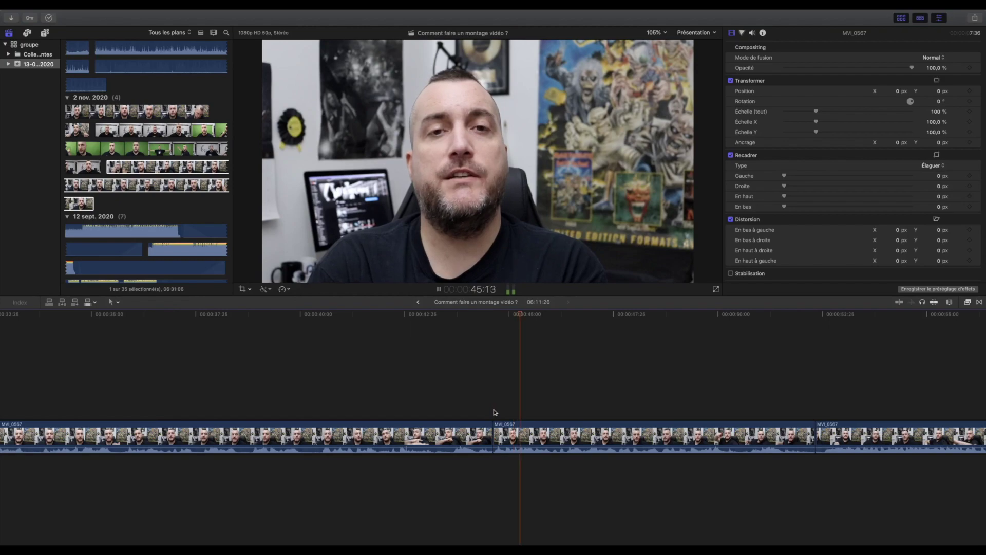
left_click(28, 413)
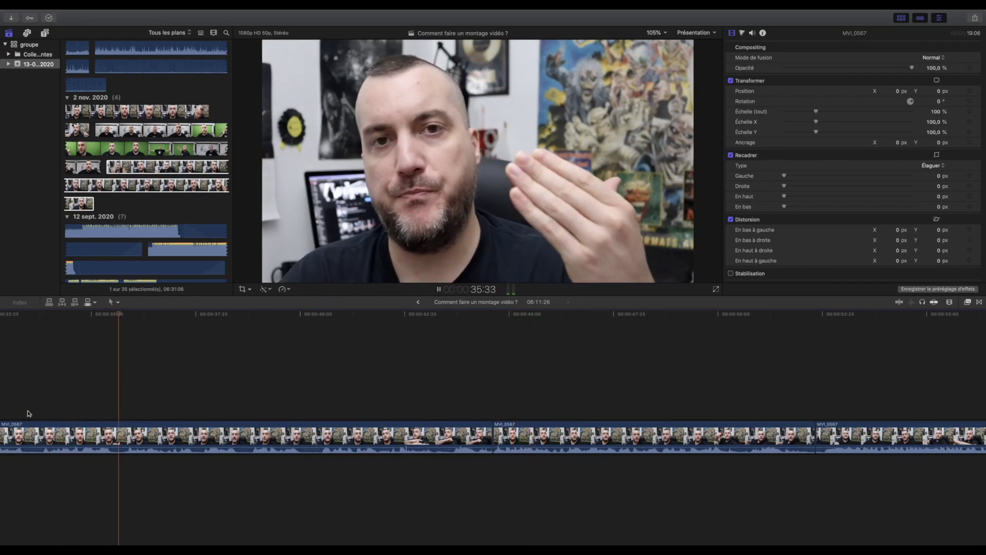
key("space")
scroll(95, 414, "left", 3)
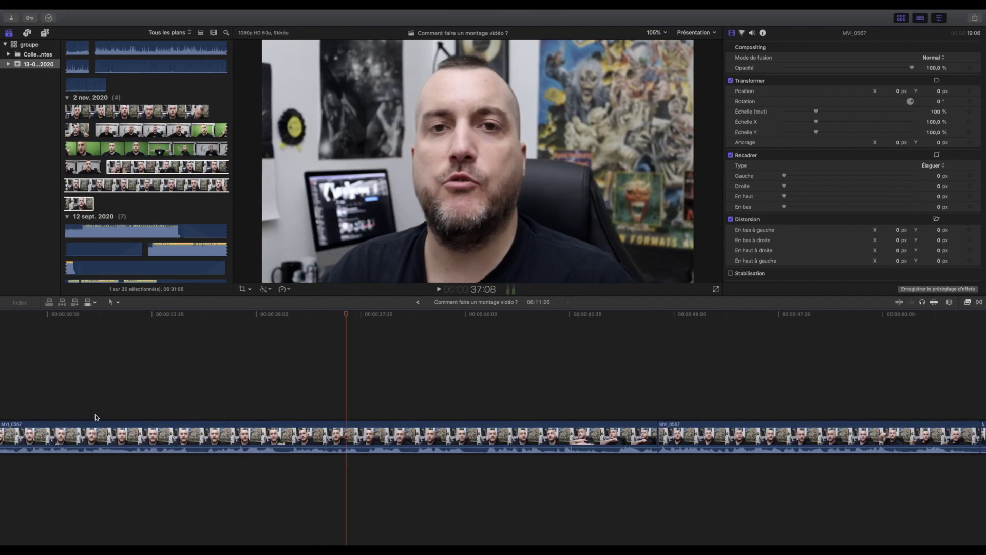
left_click(104, 414)
key("space")
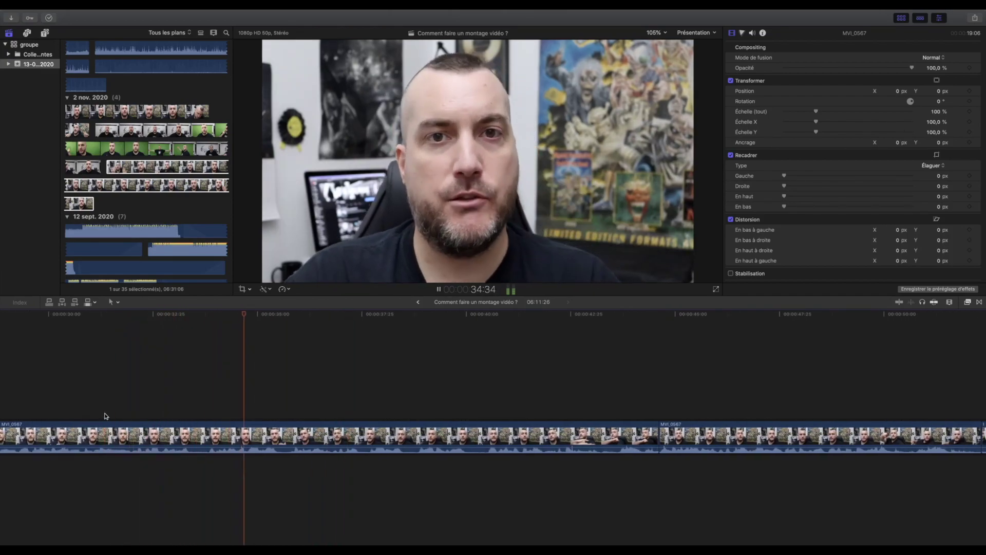
key("space")
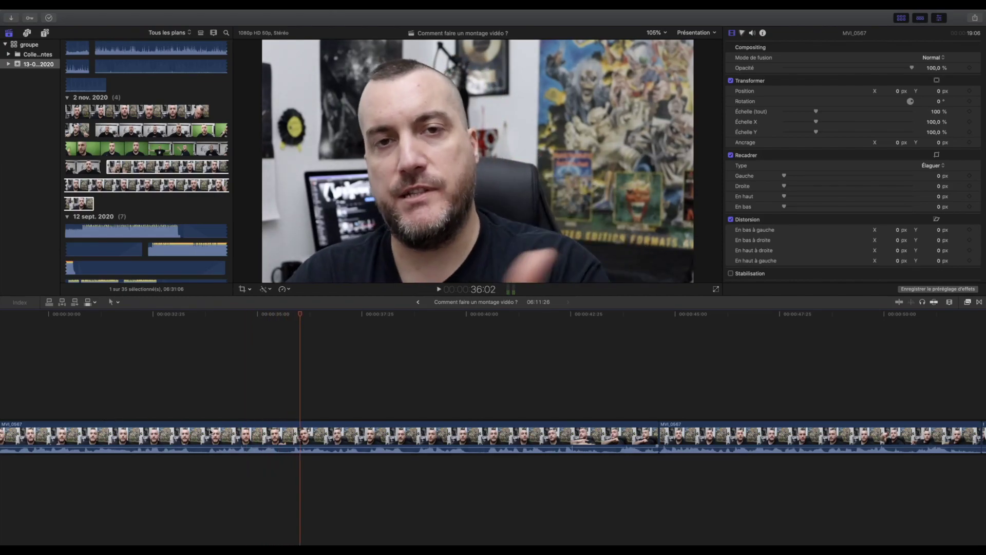
left_click(148, 413)
key("space")
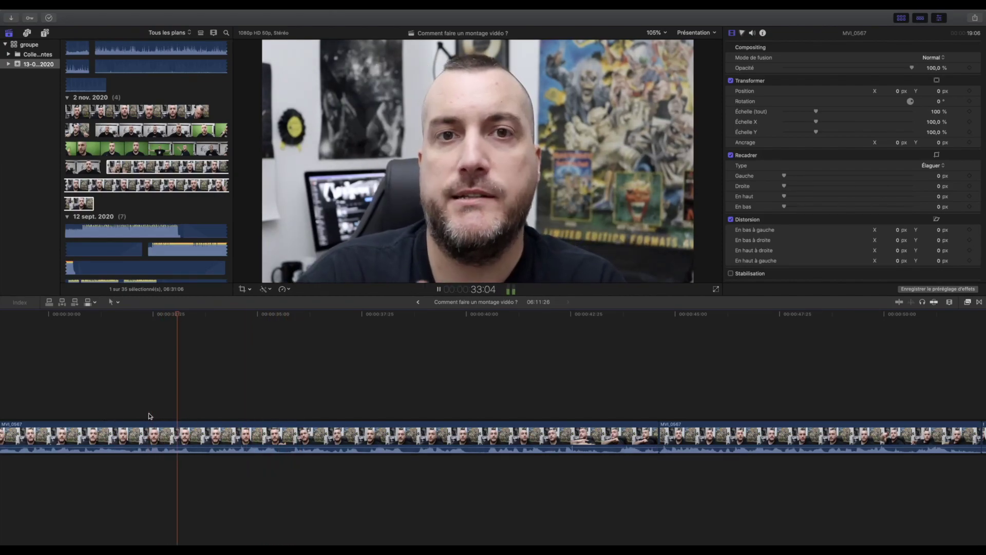
key("space")
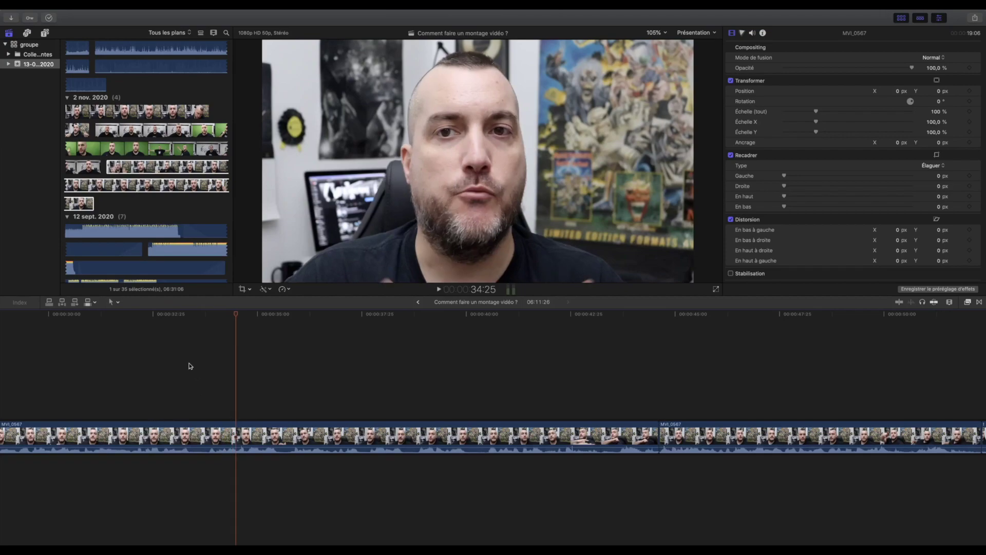
Step: Blade at 34:25, delete the following piece, and play back across the join
left_click(131, 15)
left_click(147, 25)
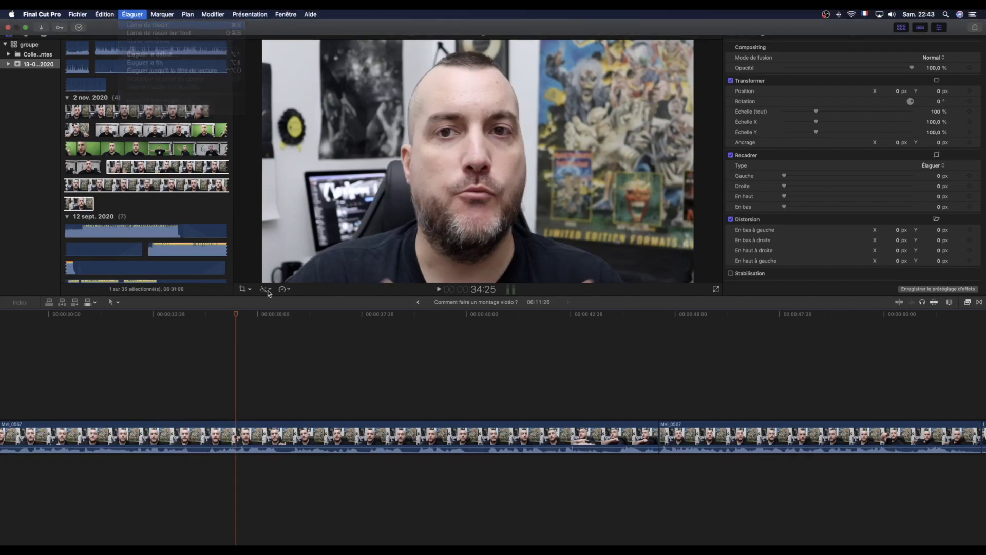
left_click(354, 425)
key("Delete")
left_click(143, 397)
key("space")
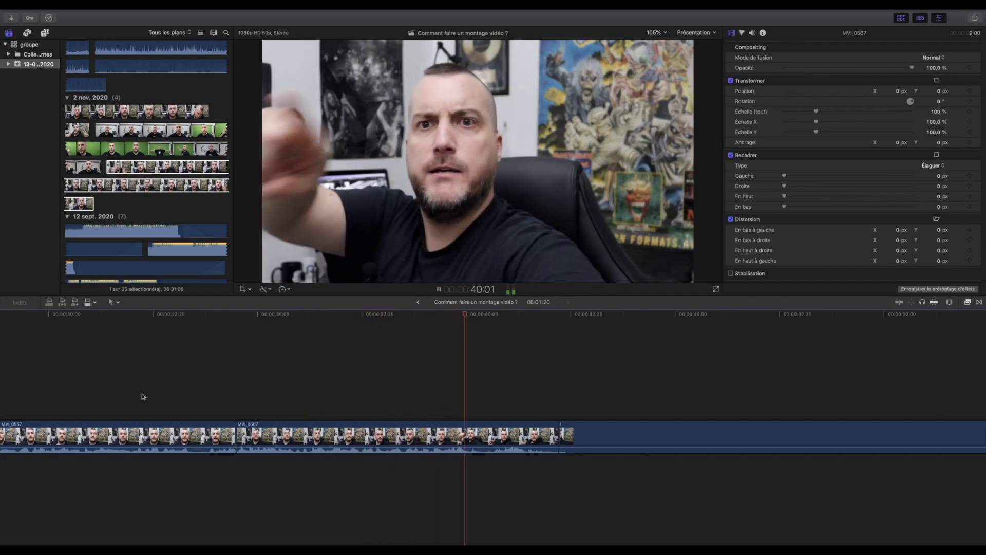
Step: Play through the footage to find the cut start at 59:02
key("space")
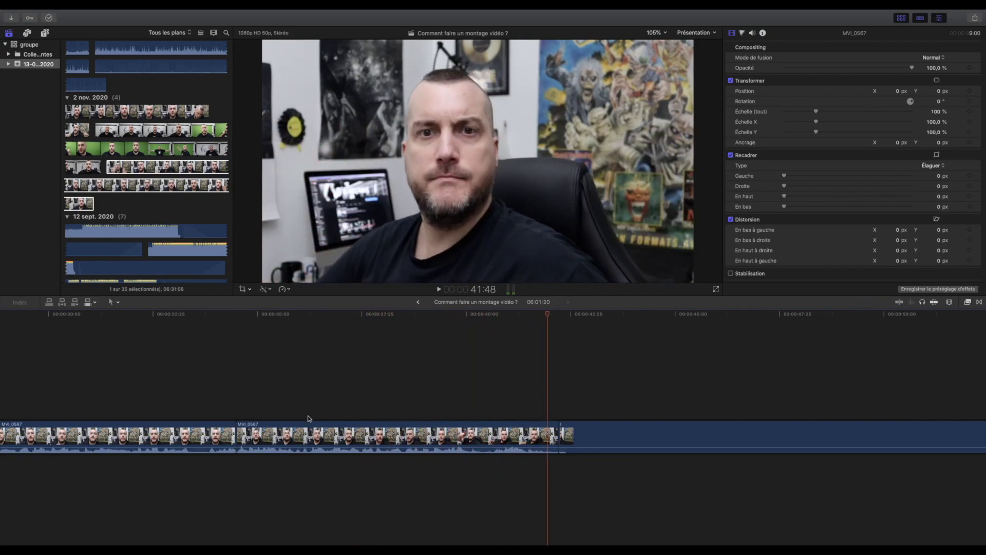
scroll(553, 422, "right", 3)
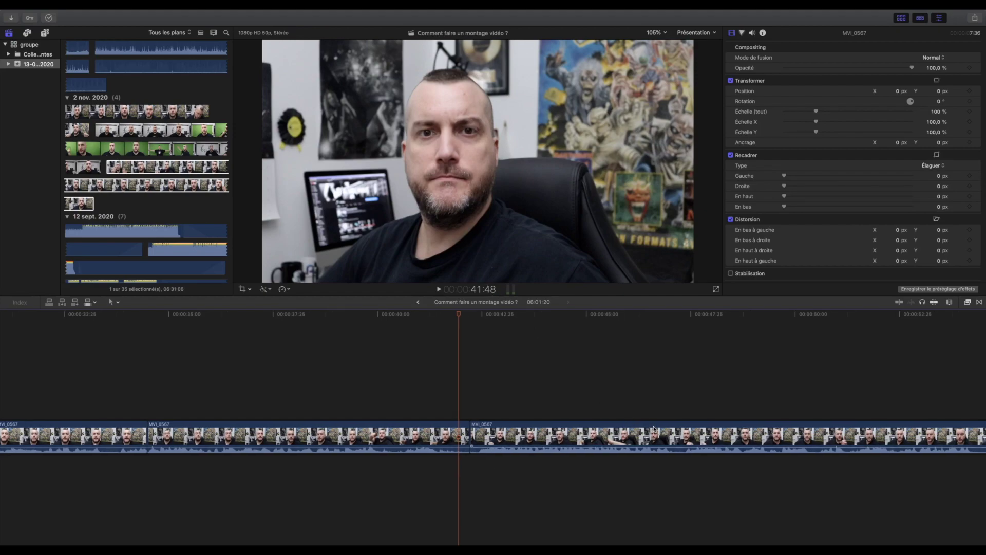
scroll(590, 422, "right", 5)
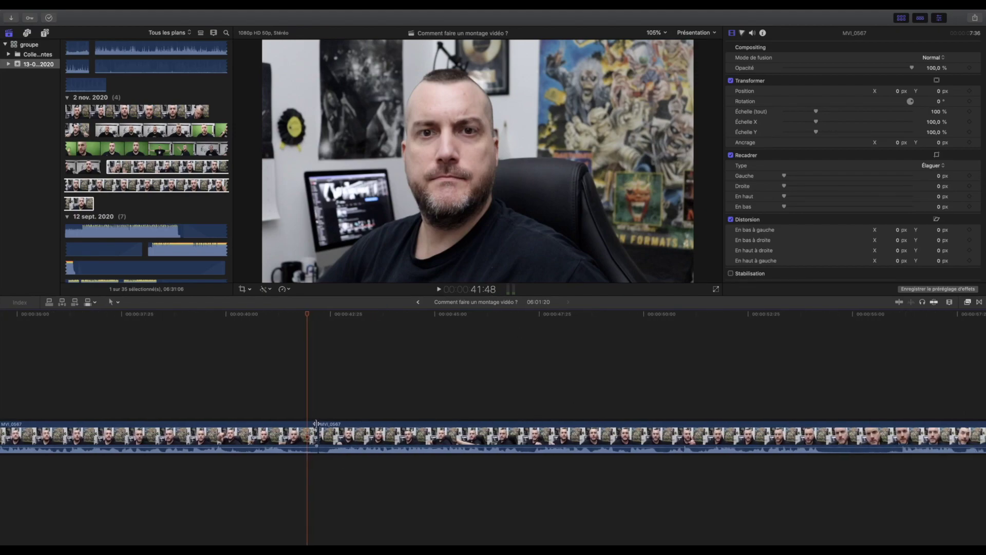
scroll(508, 436, "right", 3)
key("space")
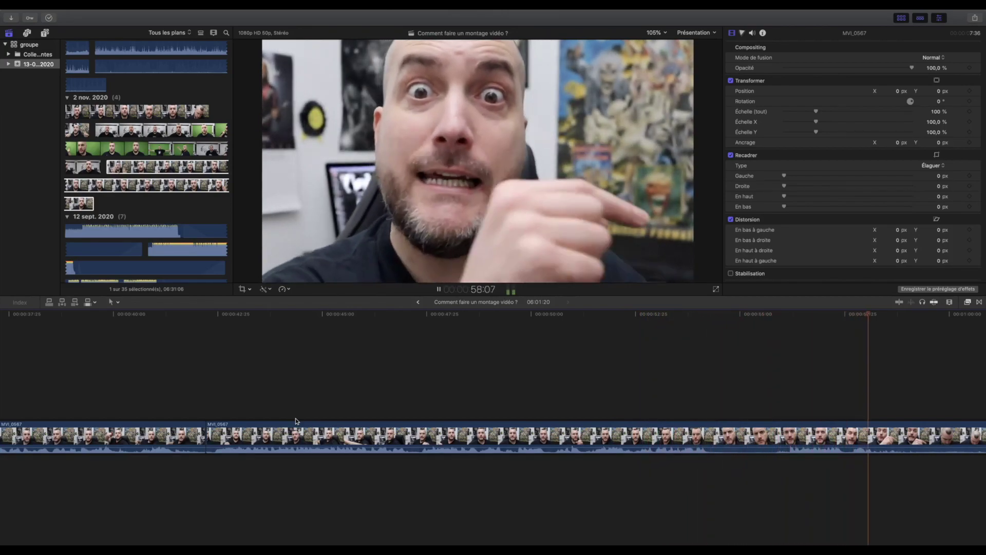
key("space")
scroll(372, 419, "right", 10)
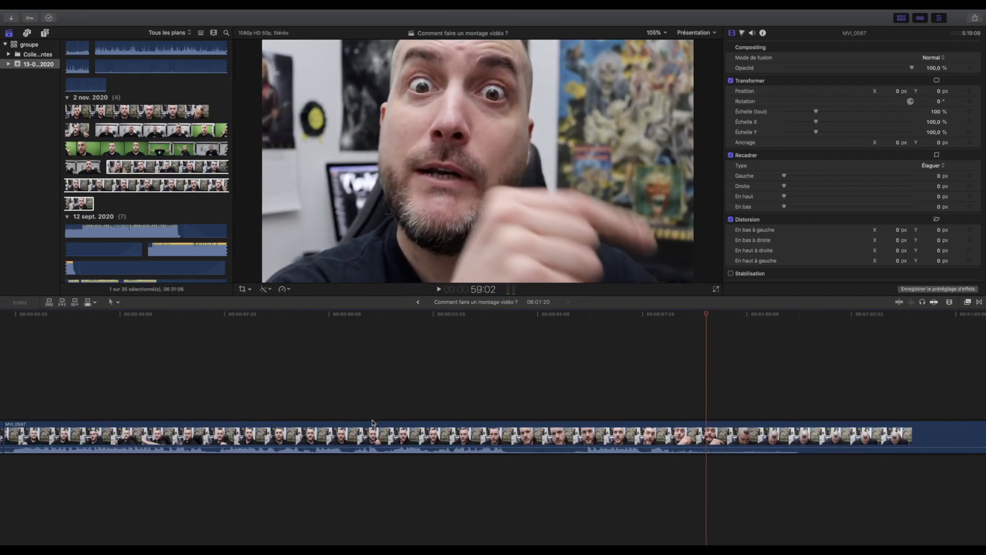
scroll(371, 422, "right", 4)
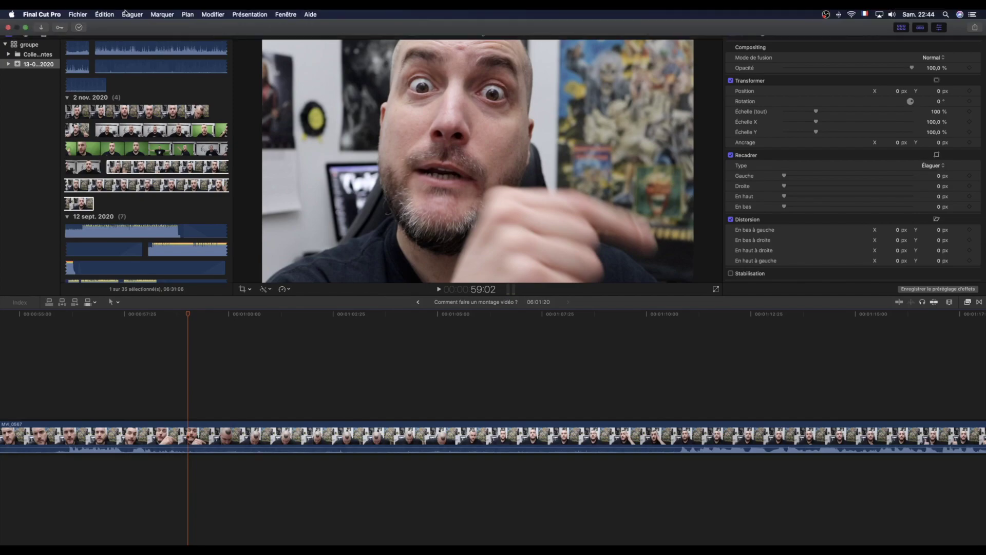
Step: Blade at 59:02 and 1:10:37 and delete the piece between
left_click(132, 14)
left_click(136, 26)
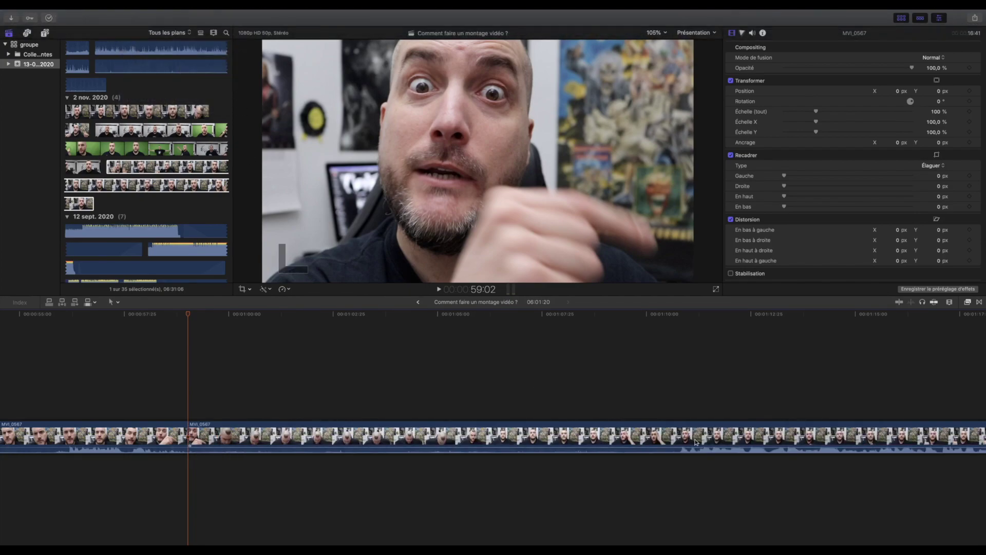
left_click(678, 412)
left_click(134, 16)
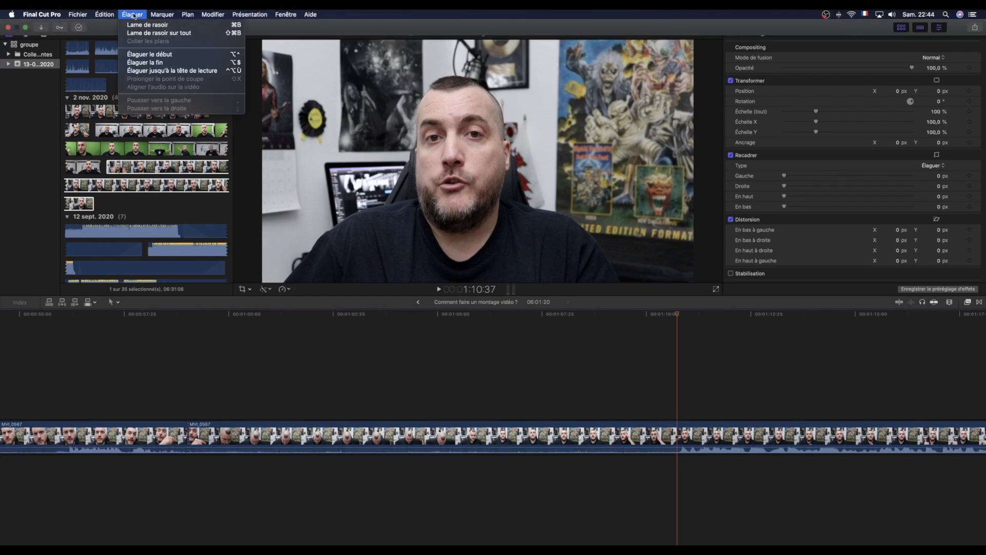
left_click(139, 26)
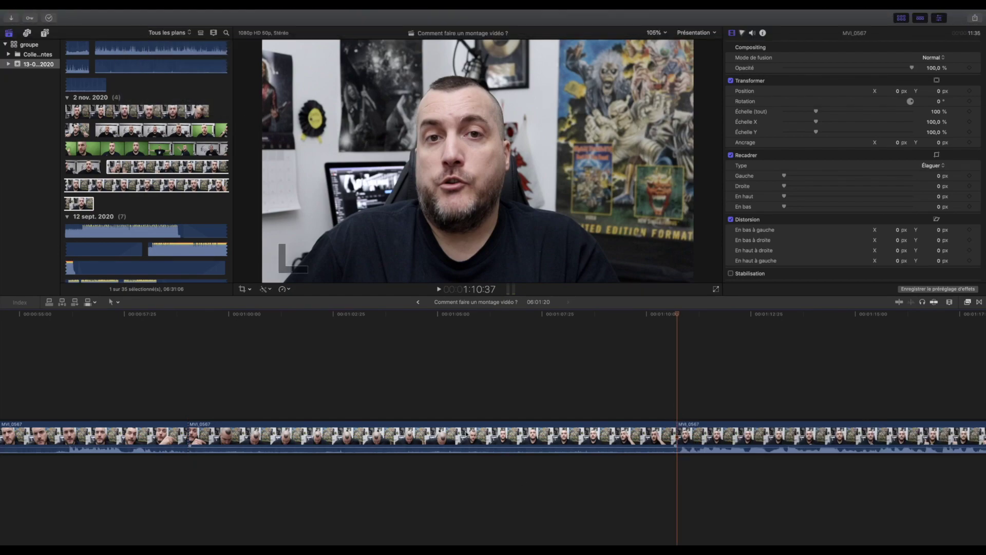
left_click(412, 425)
key("Delete")
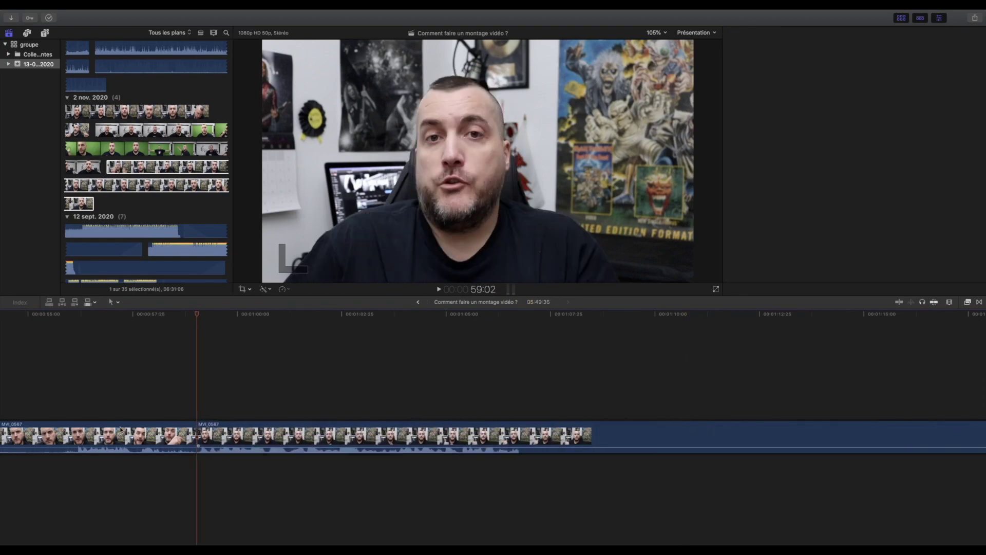
Step: Play back across the new cut, stopping at 1:12:44
key("space")
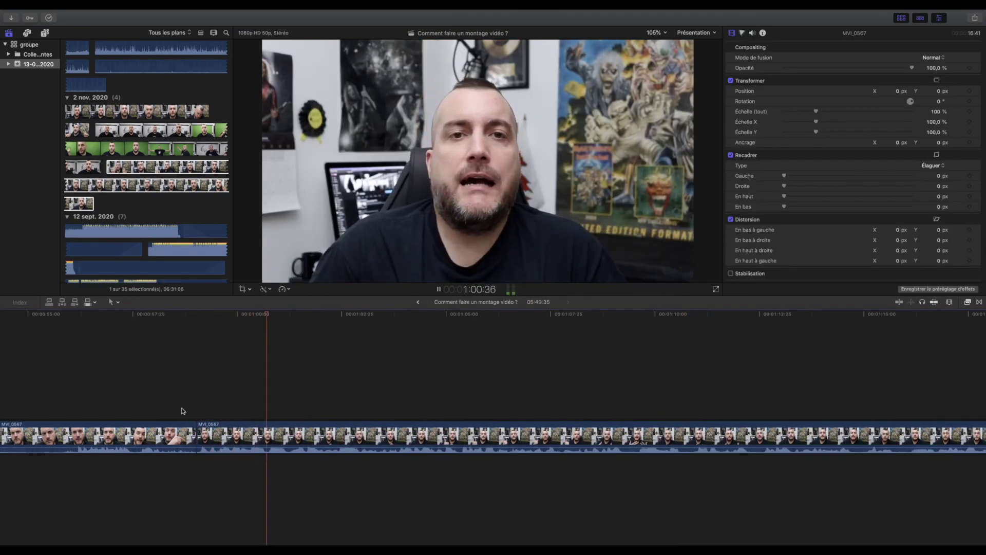
scroll(444, 429, "right", 5)
scroll(444, 429, "right", 3)
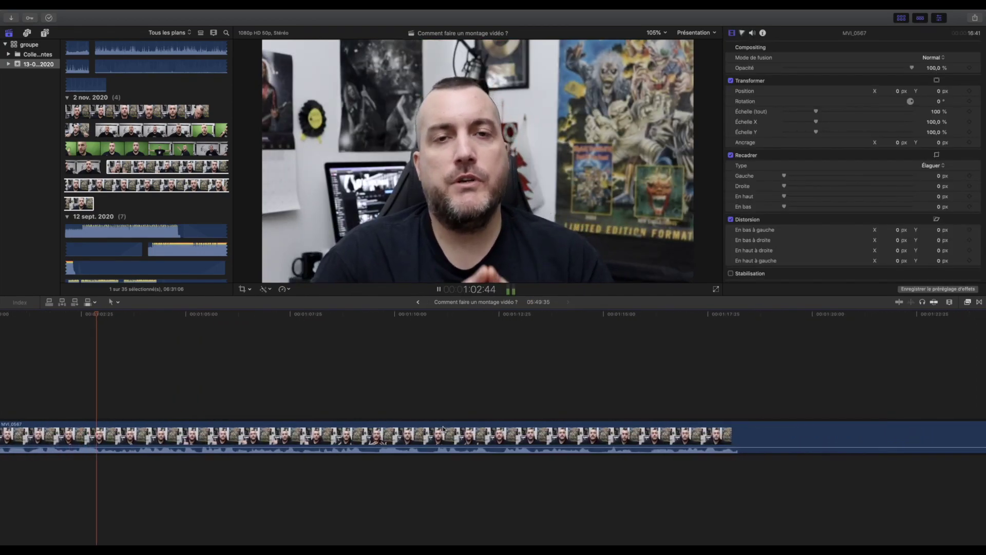
scroll(446, 429, "right", 5)
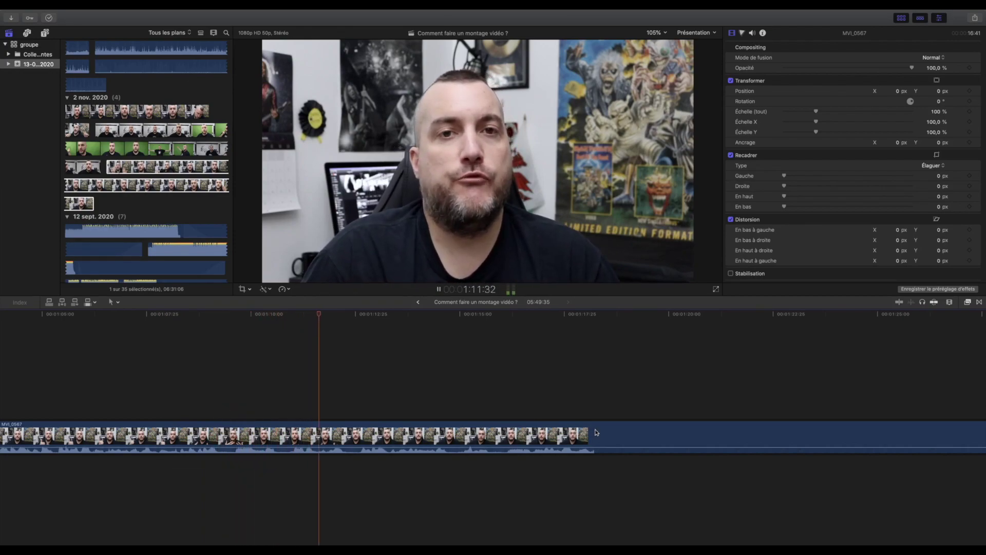
scroll(590, 429, "right", 10)
key("space")
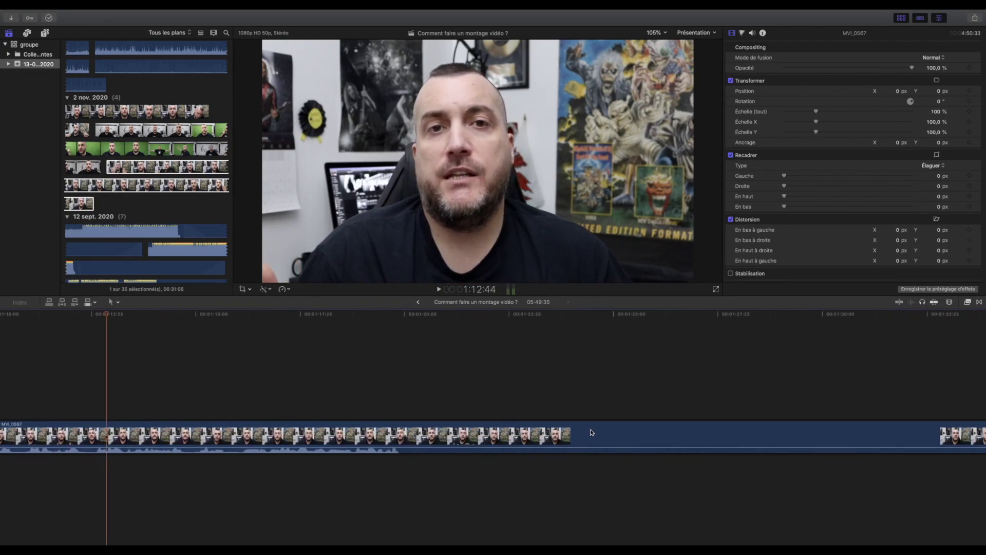
scroll(590, 430, "right", 3)
scroll(591, 432, "right", 10)
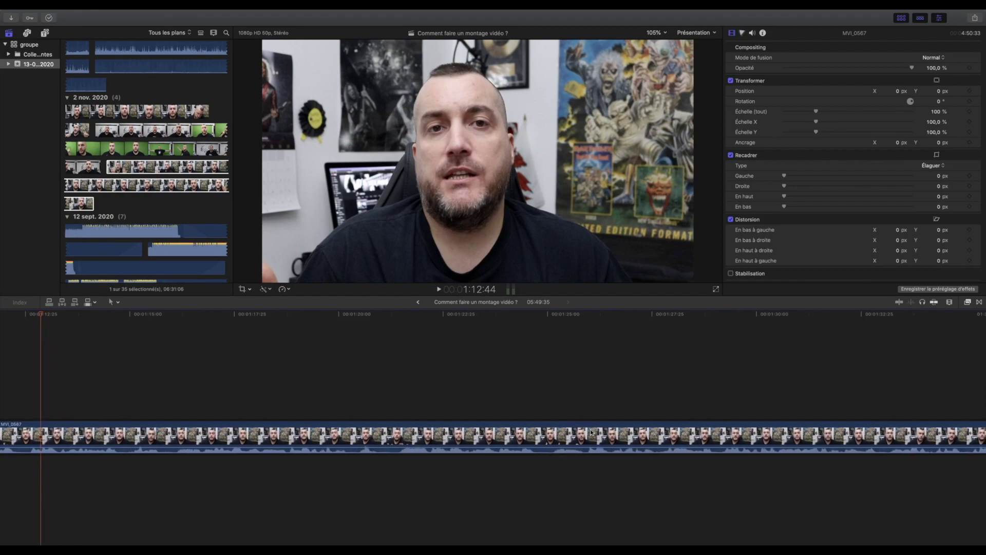
Step: Zoom out to the whole project, blade at 3:40:43, and trim the clip start to 3:54:17
left_click(951, 303)
left_click(931, 321)
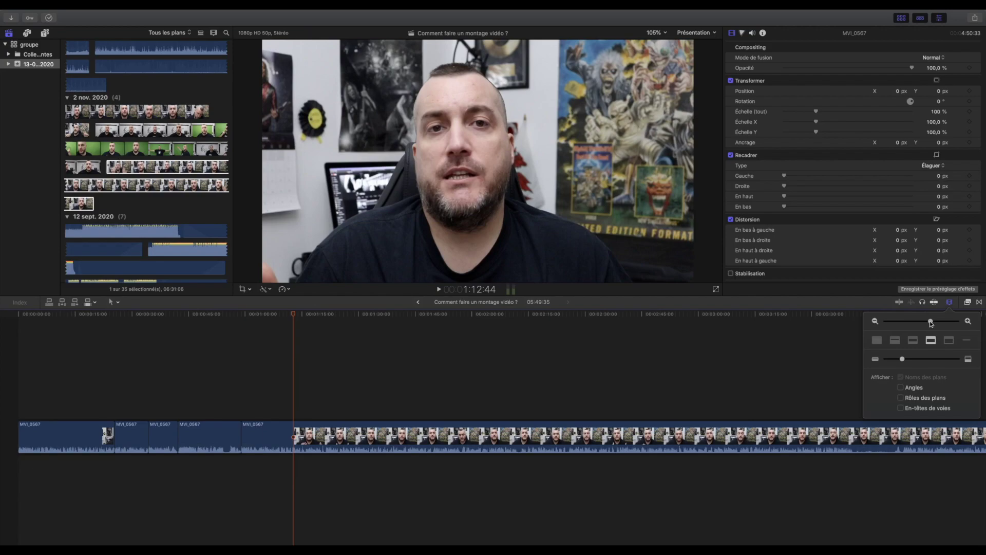
scroll(814, 381, "right", 9)
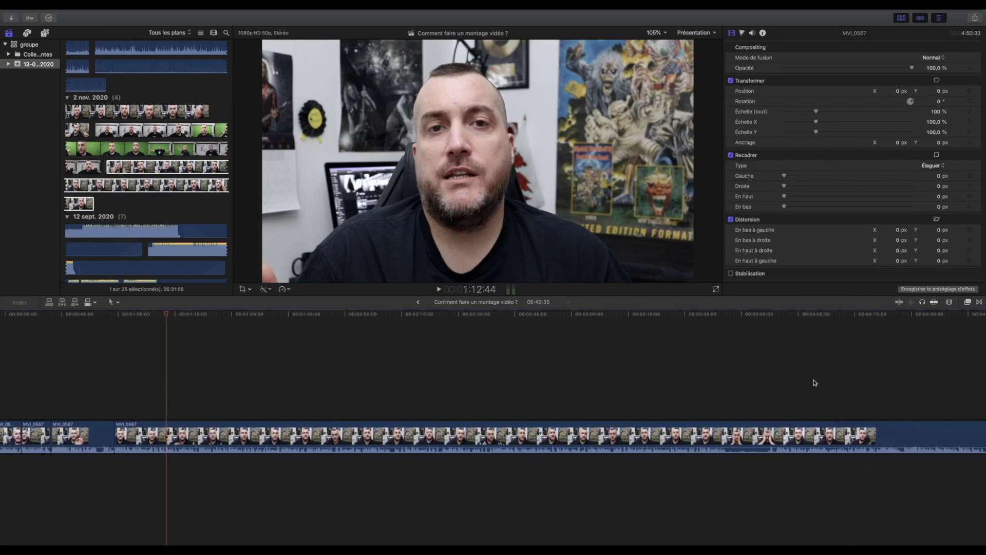
left_click(641, 417)
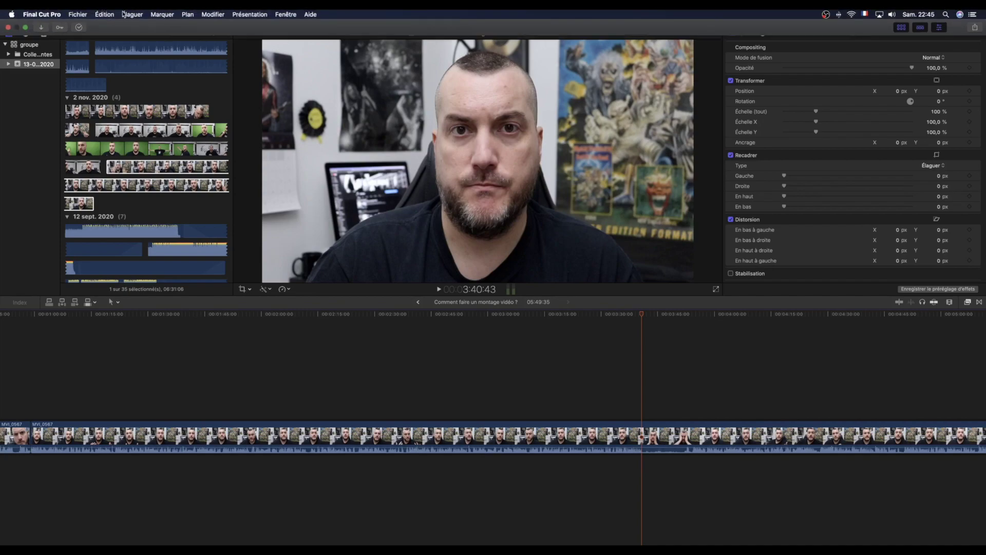
left_click(134, 14)
left_click(135, 24)
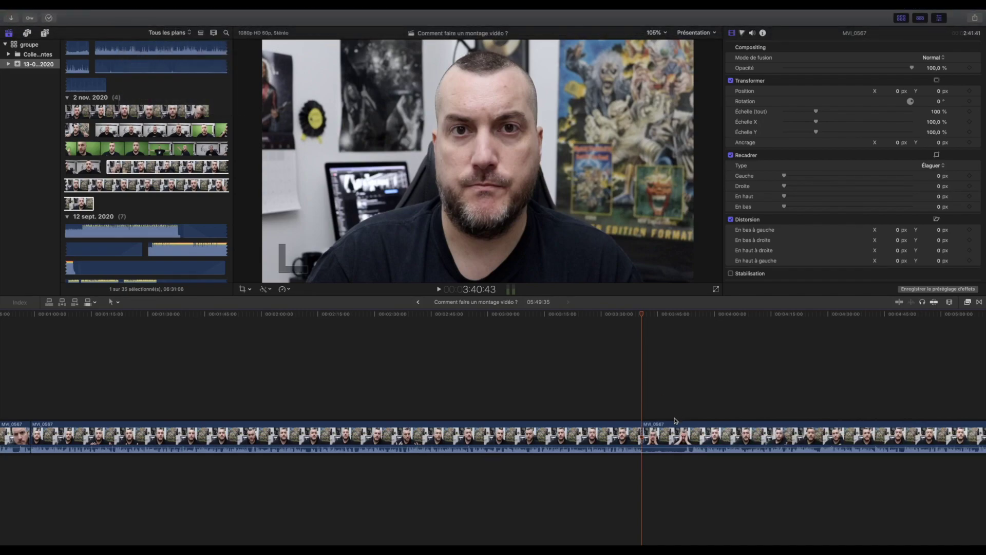
key("space")
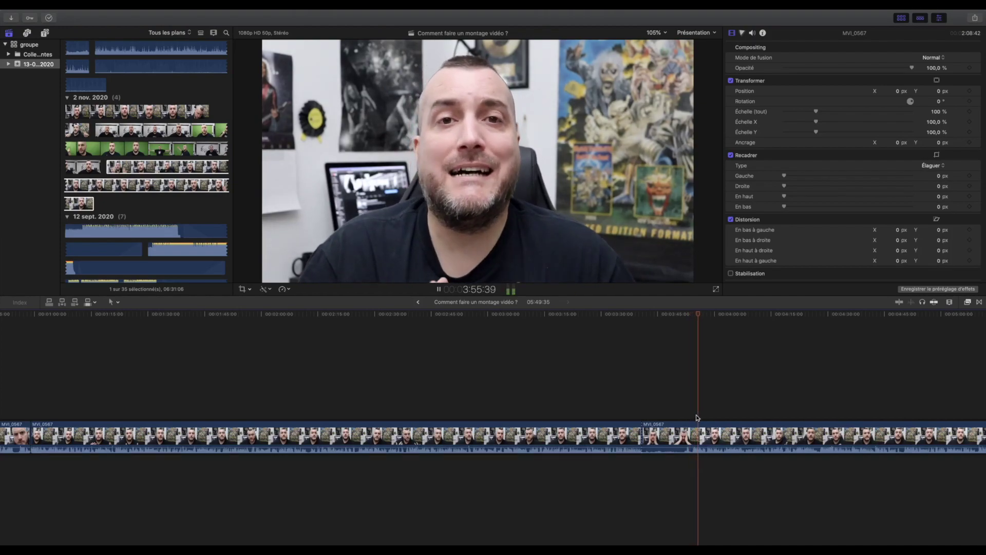
key("space")
left_click(693, 417)
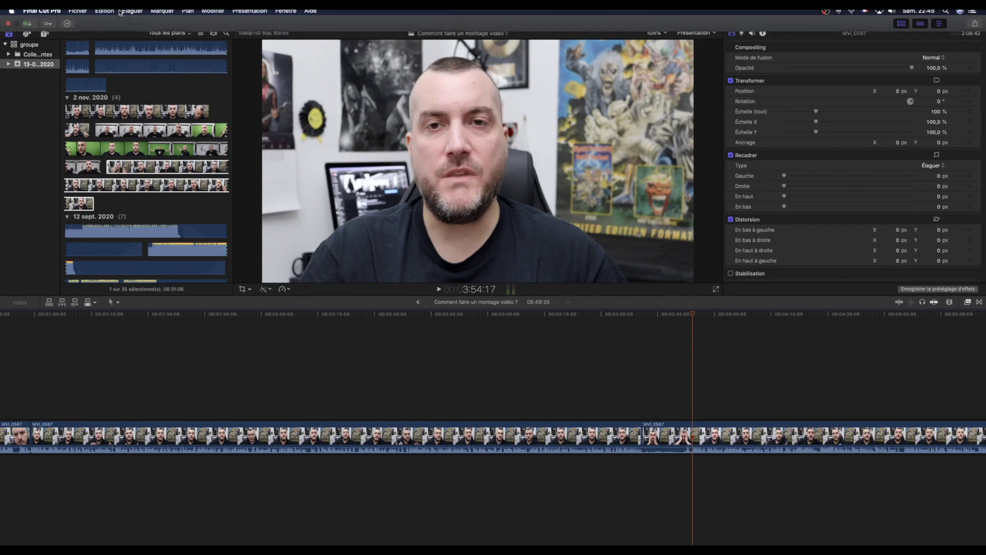
left_click(132, 15)
left_click(149, 54)
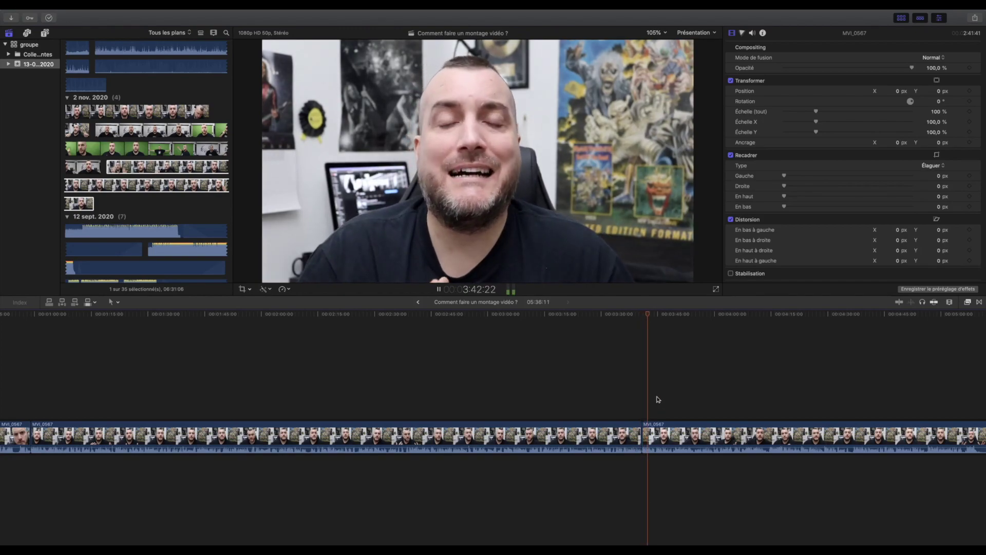
Step: Play around the 5-minute mark to locate 5:05:45 and blade the clip there
scroll(690, 402, "right", 3)
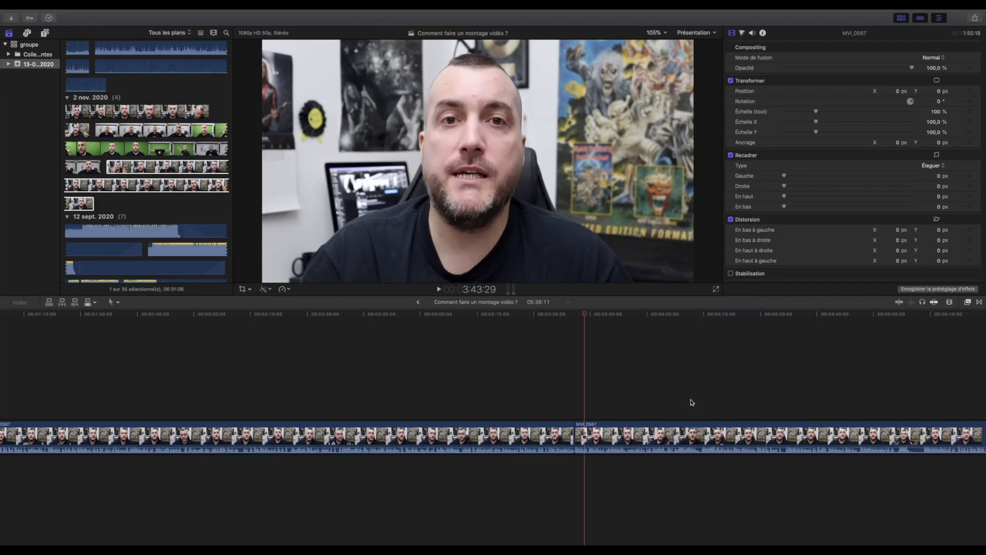
scroll(600, 411, "right", 2)
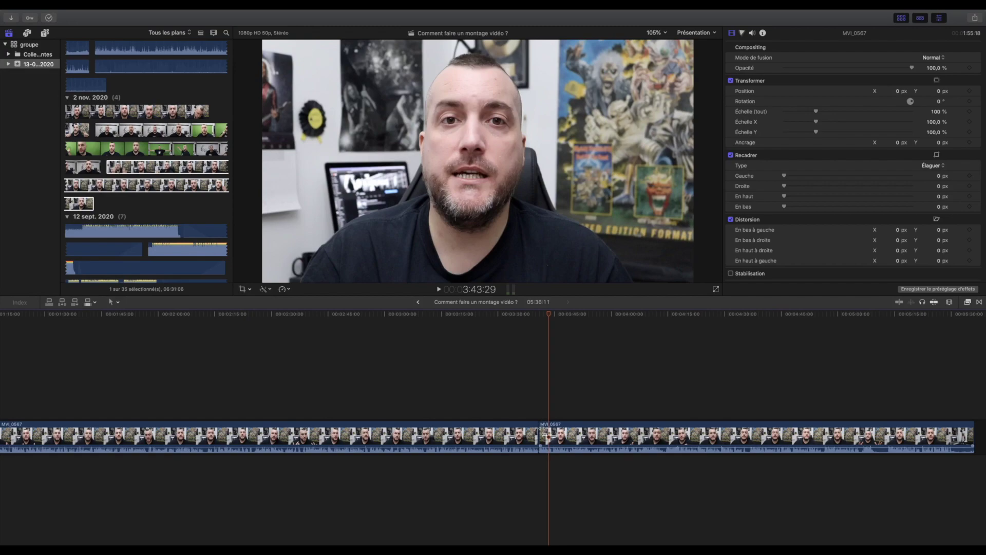
scroll(585, 405, "right", 3)
left_click(765, 419)
key("space")
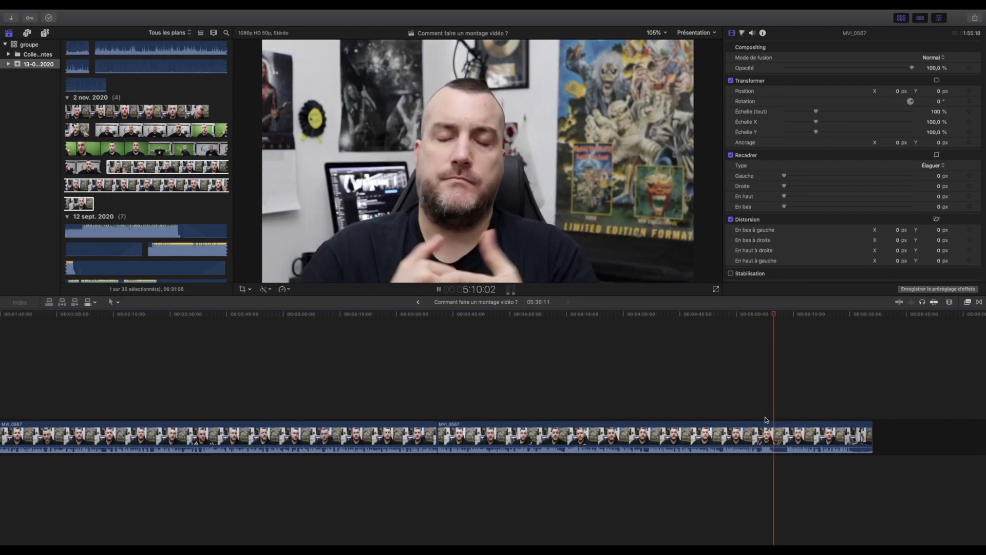
scroll(765, 418, "right", 1)
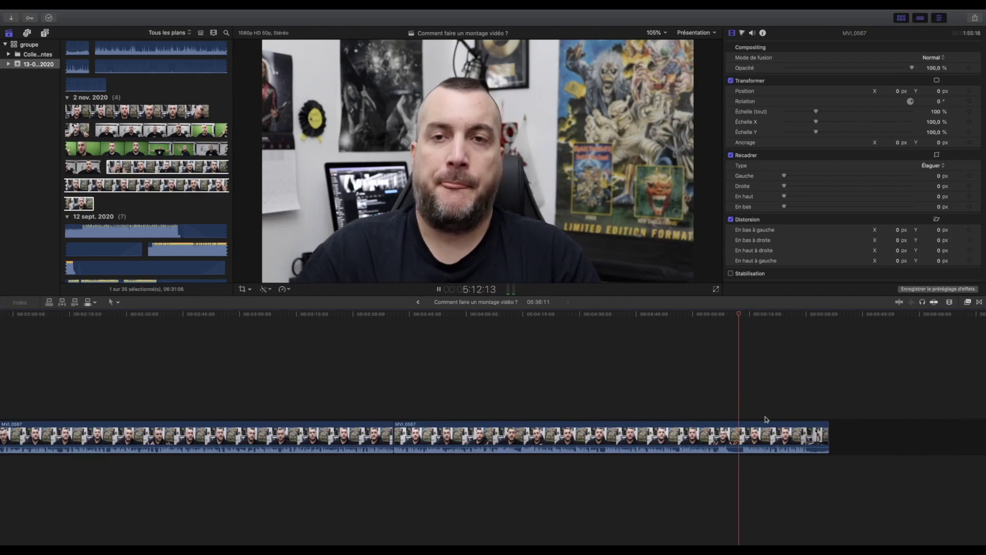
scroll(765, 419, "right", 2)
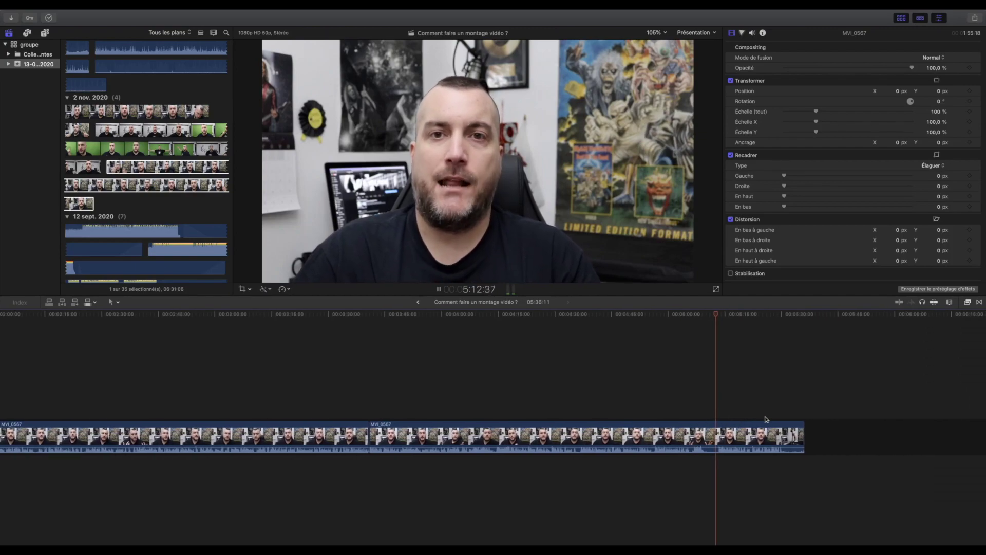
left_click(679, 412)
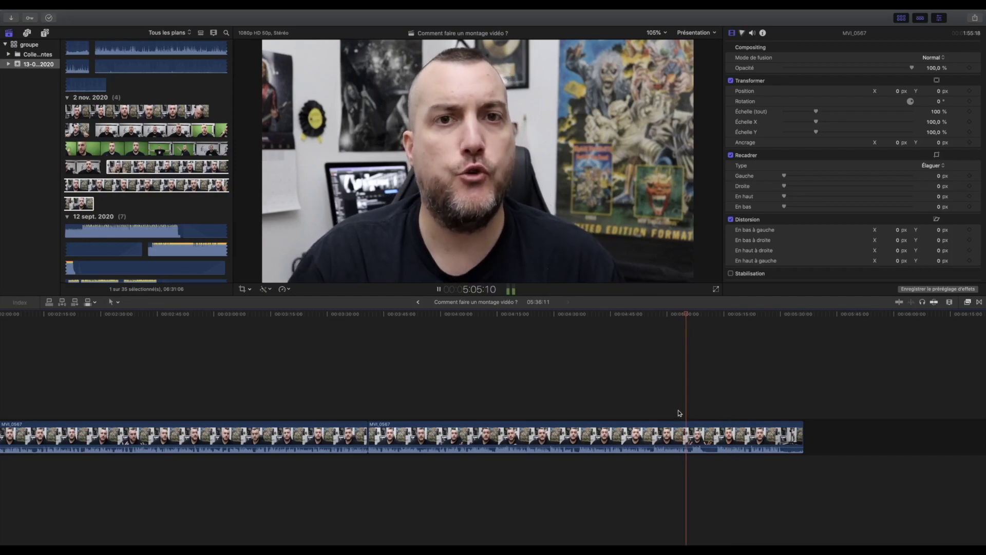
key("space")
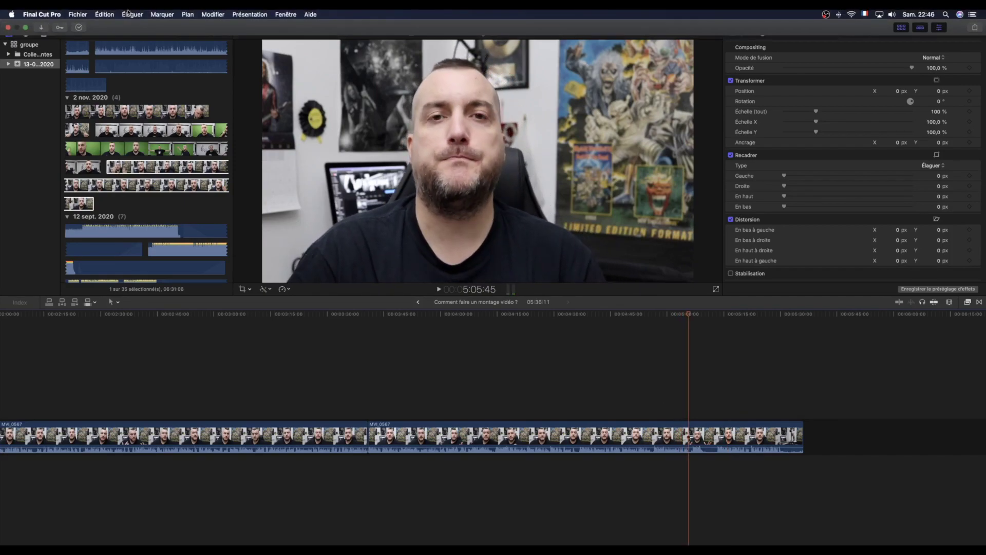
left_click(132, 15)
key("Return")
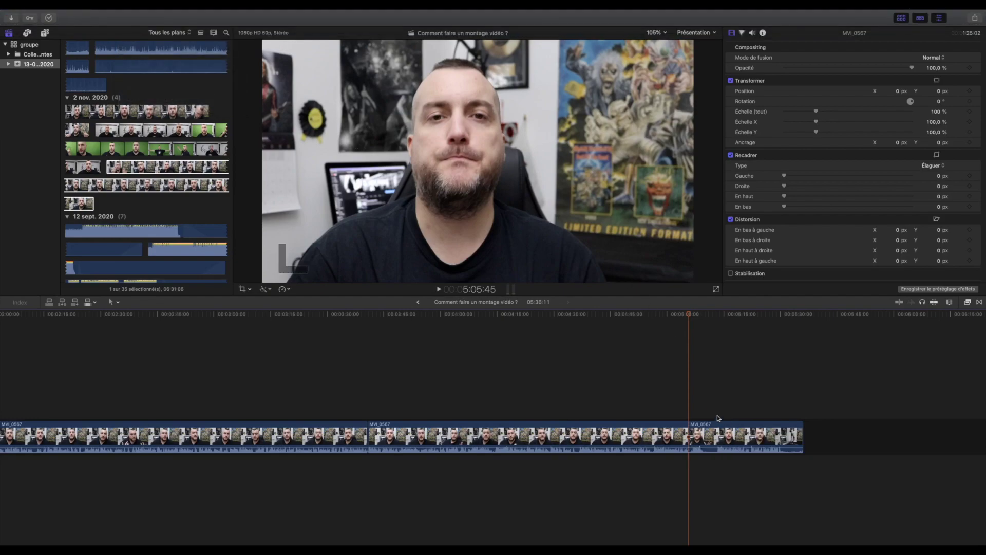
Step: Blade again at about 5:12:49 and delete the short piece between
left_click(716, 415)
key("space")
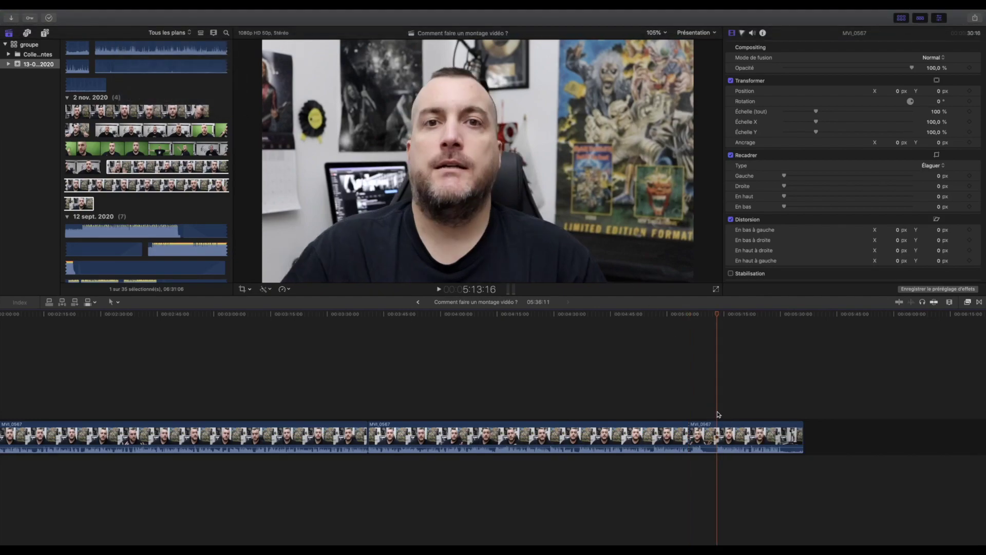
left_click(131, 5)
left_click(141, 24)
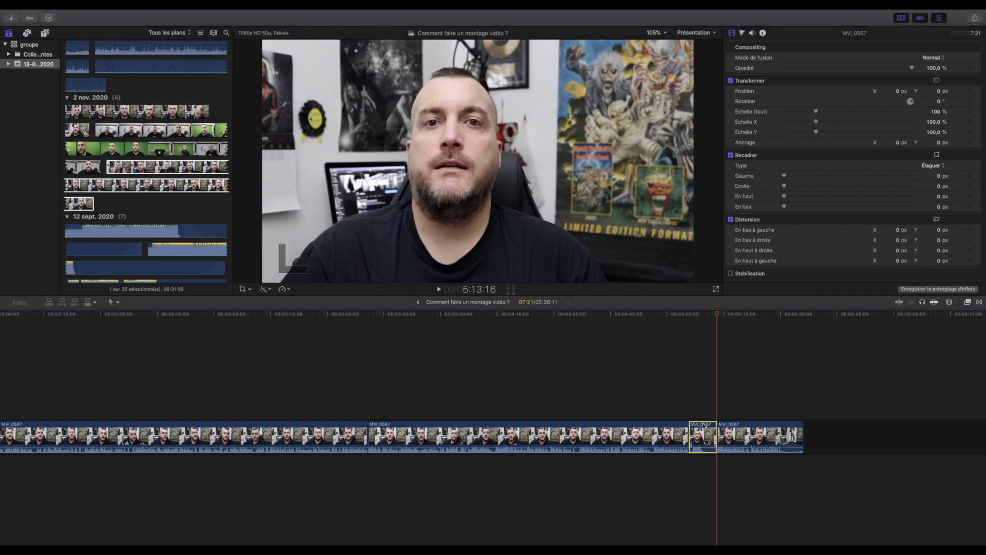
key("Delete")
Step: Zoom in on the edit near 5:04, trim 12 frames off the cut, and play it back
left_click(686, 414)
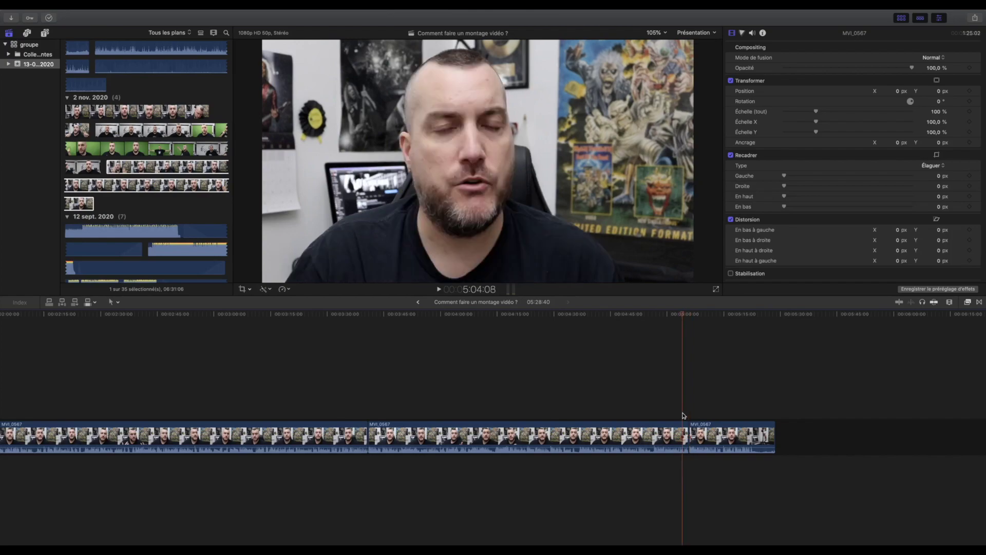
key("space")
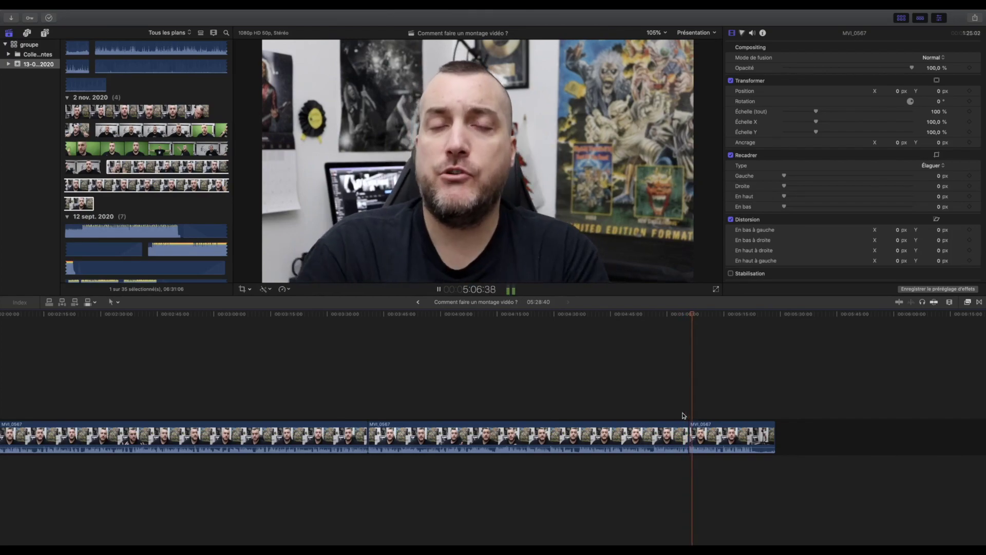
key("space")
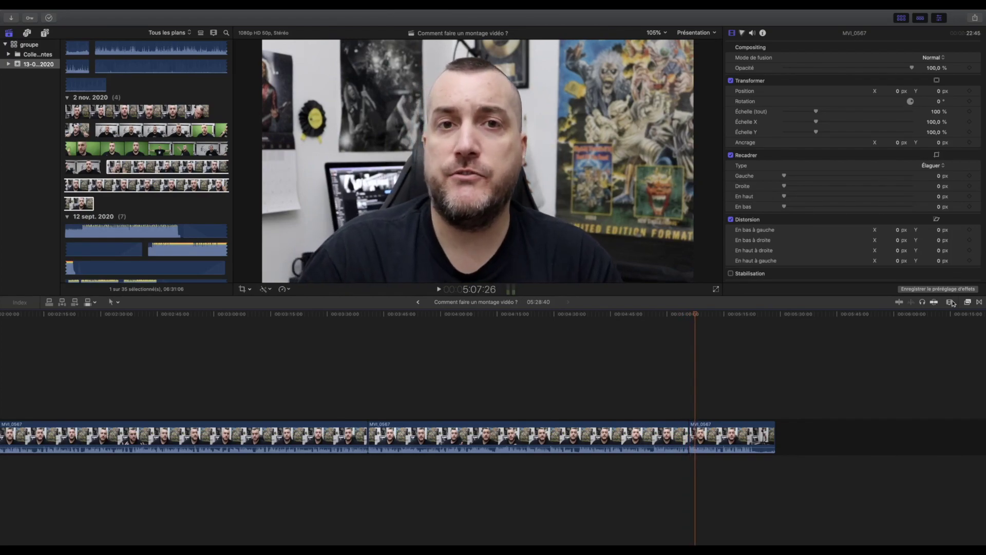
left_click(950, 303)
left_click(951, 321)
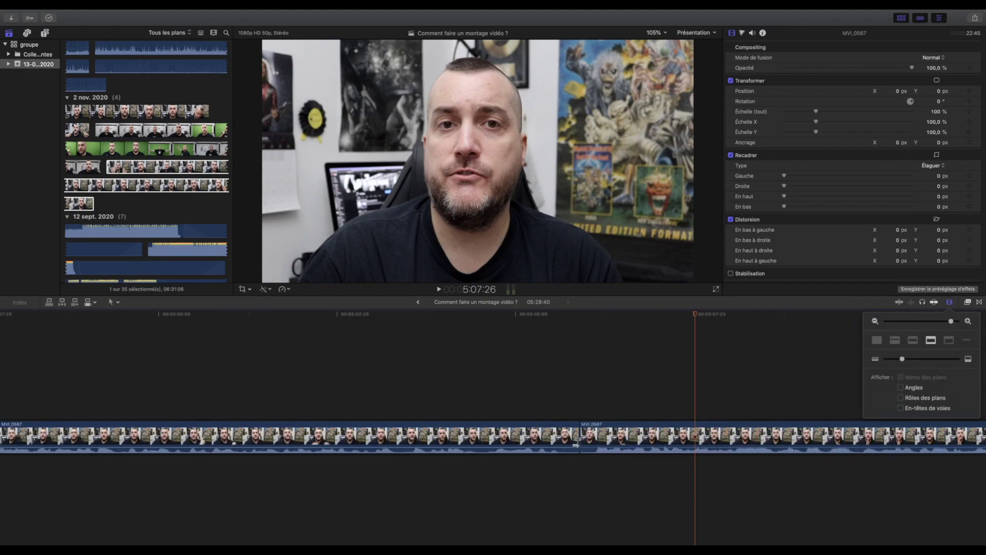
left_click_drag(575, 445, 560, 444)
key("shift+slash")
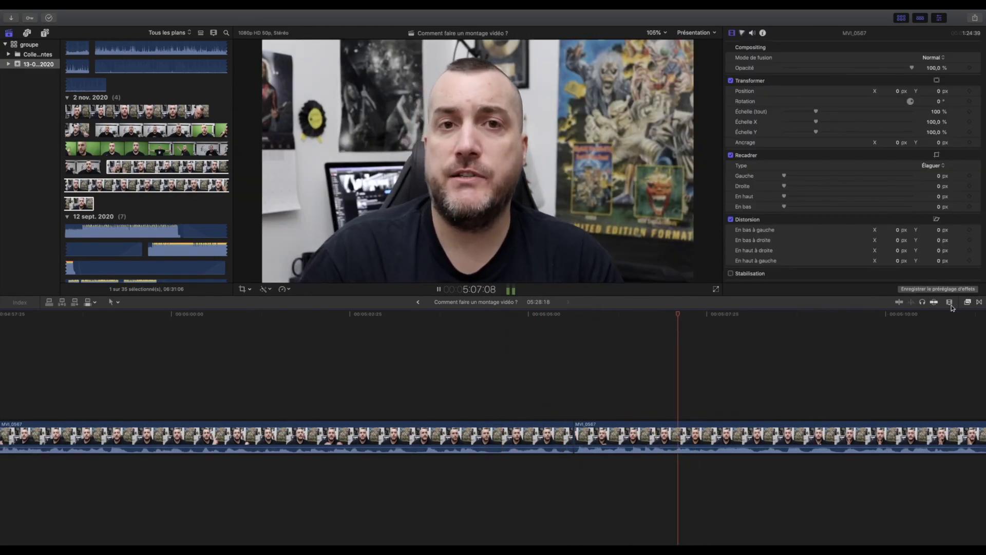
left_click_drag(954, 321, 928, 322)
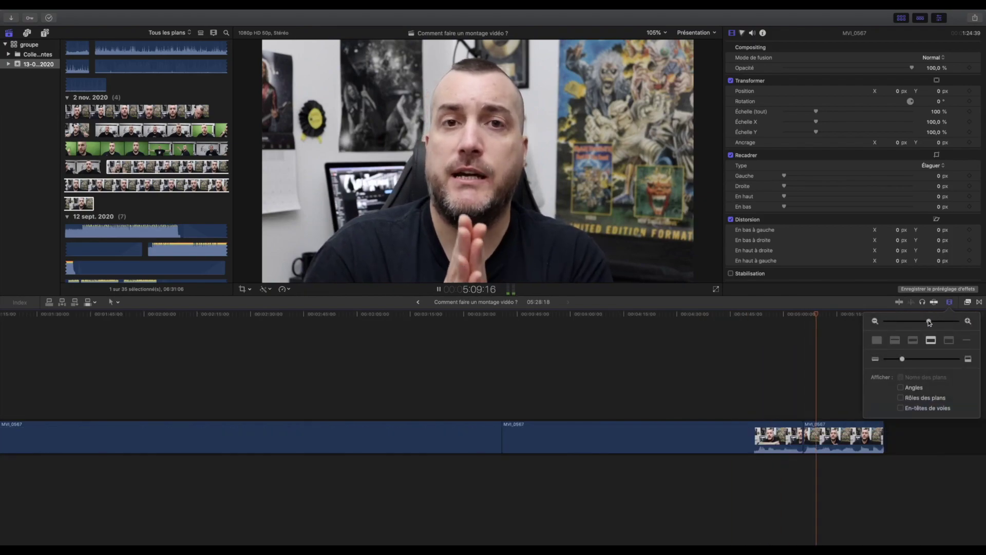
left_click(950, 304)
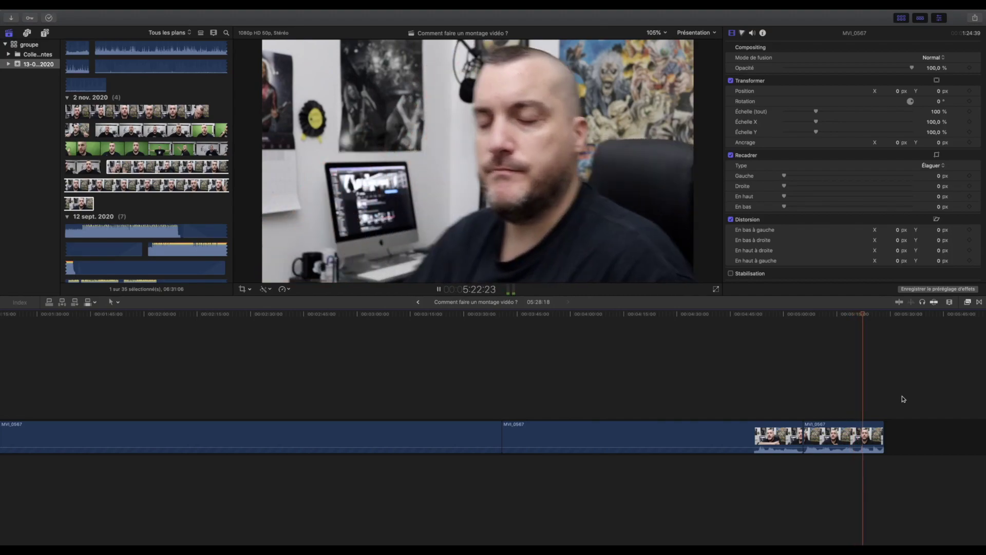
key("space")
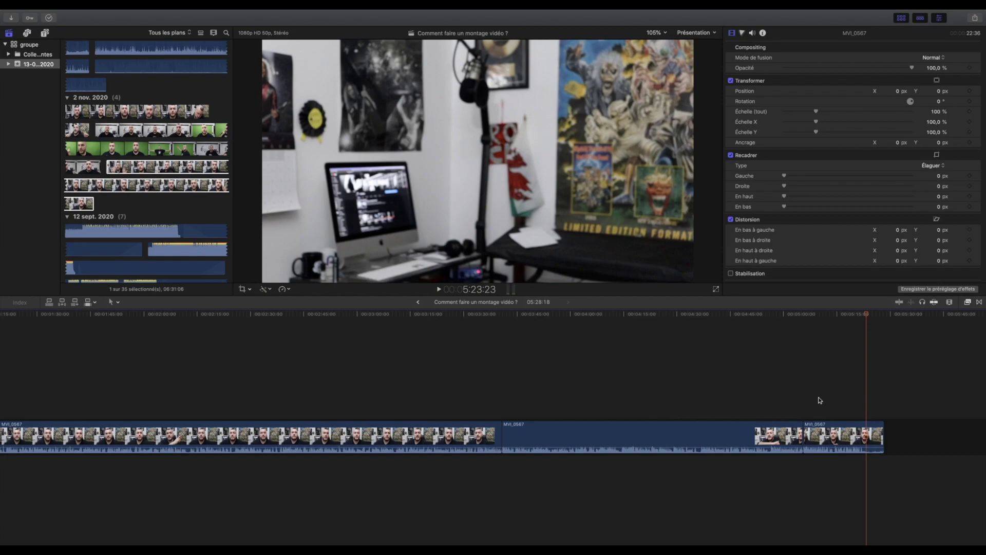
Step: Blade the last MVI_0567 clip at 05:23:23 and delete the leftover tail
mouse_move(98, 14)
left_click(132, 14)
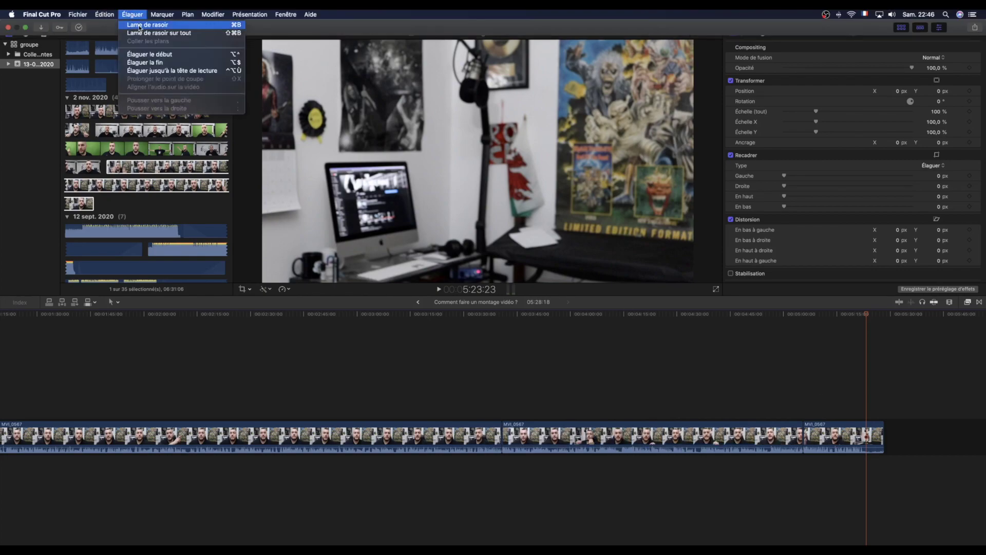
left_click(139, 25)
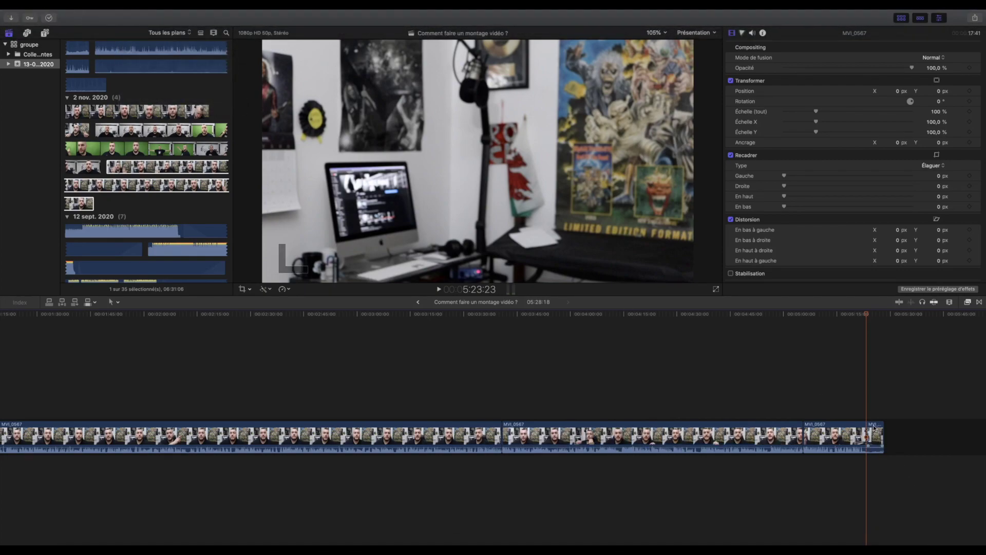
key("Delete")
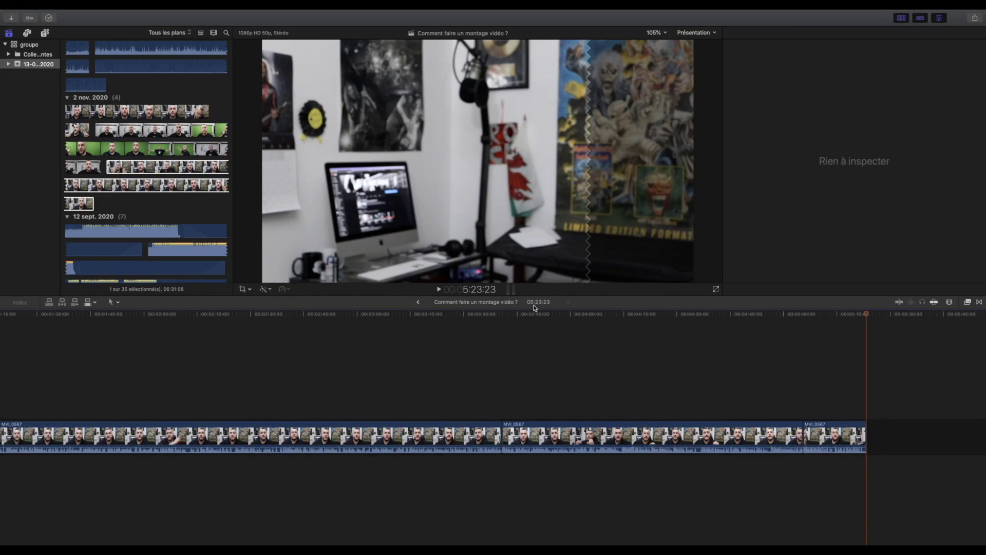
scroll(452, 453, "left", 3)
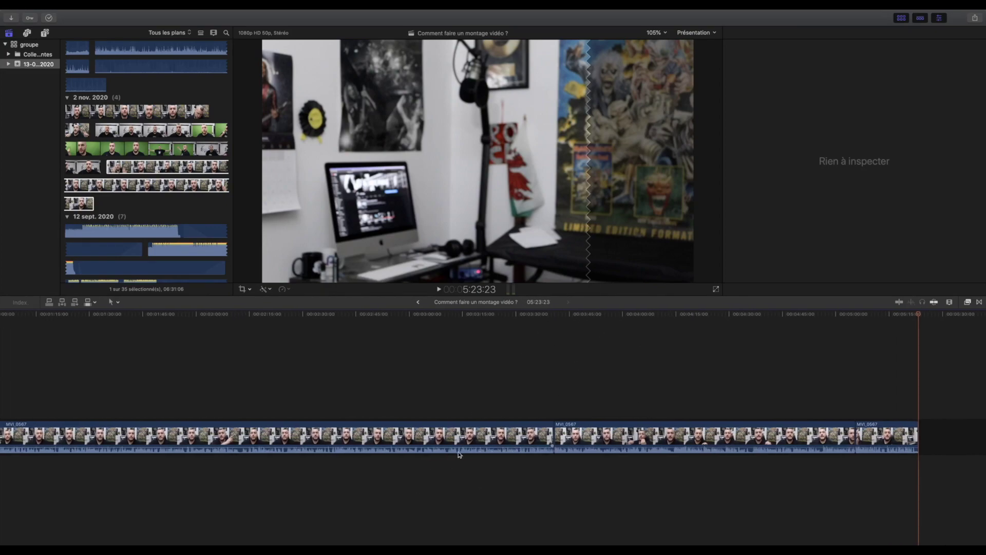
scroll(455, 453, "left", 3)
scroll(457, 454, "left", 3)
scroll(461, 455, "left", 3)
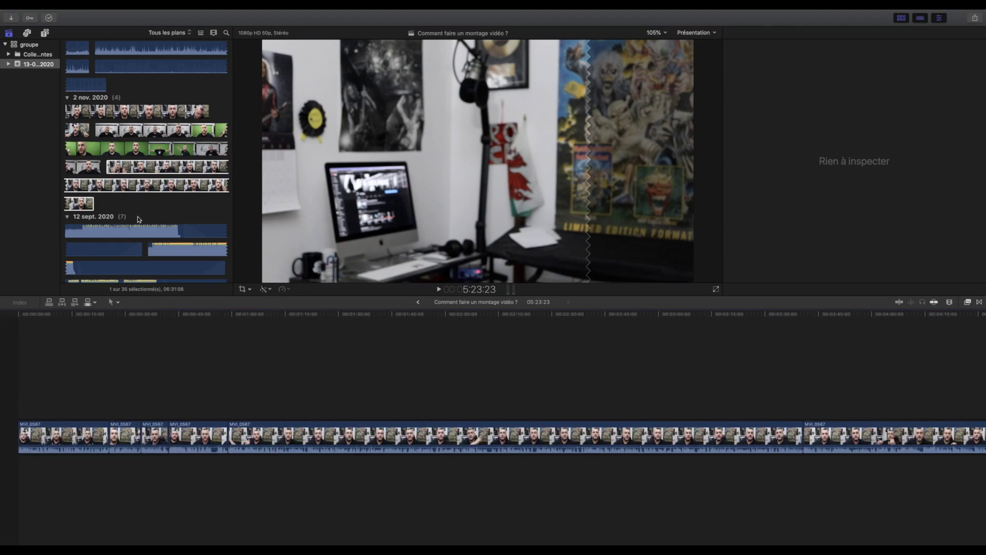
Step: Insert the intro-maker glitch clip from 14 mai 2020 into the timeline at 41:40
scroll(144, 154, "down", 5)
scroll(144, 154, "down", 5)
scroll(144, 154, "down", 2)
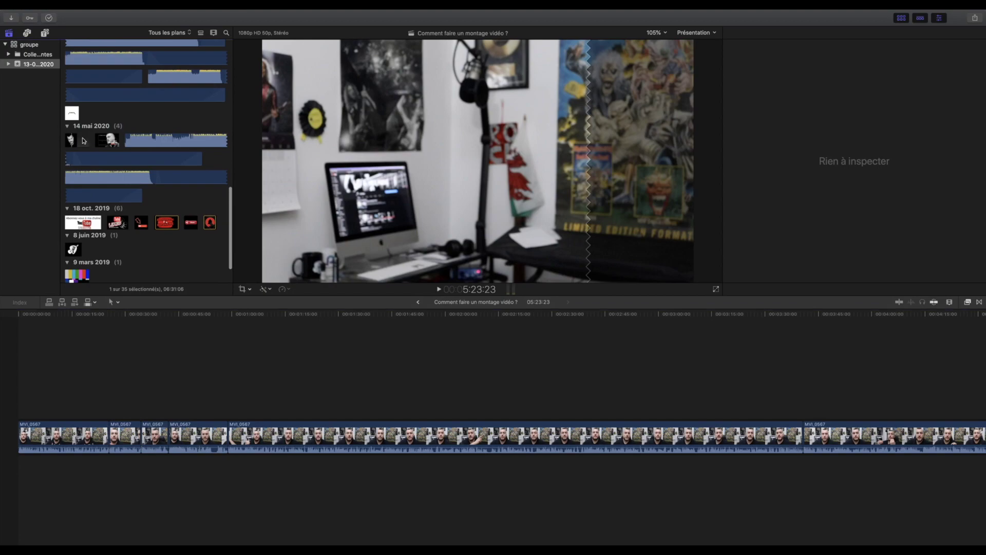
left_click(71, 140)
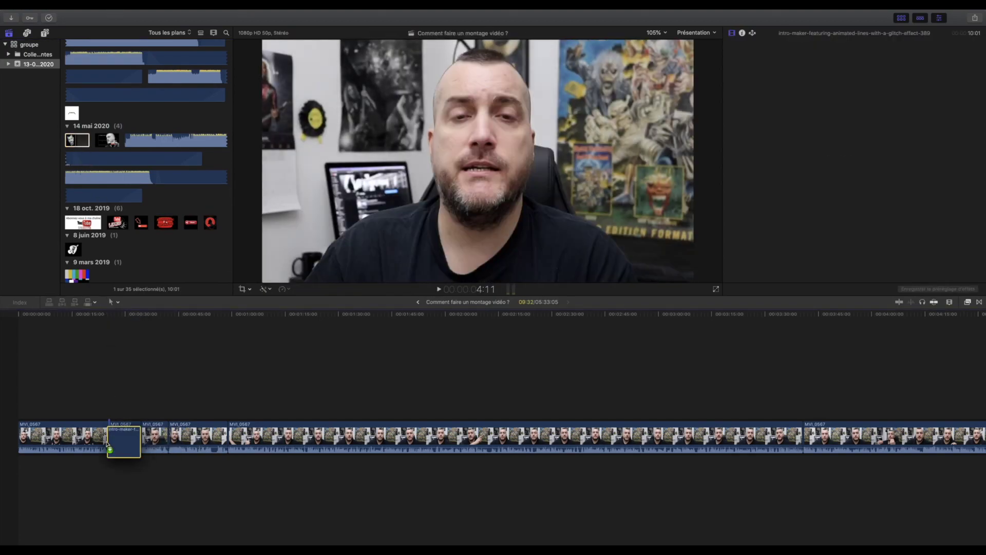
mouse_move(81, 150)
left_mouse_down()
mouse_move(107, 442)
mouse_move(134, 411)
left_mouse_up()
key("space")
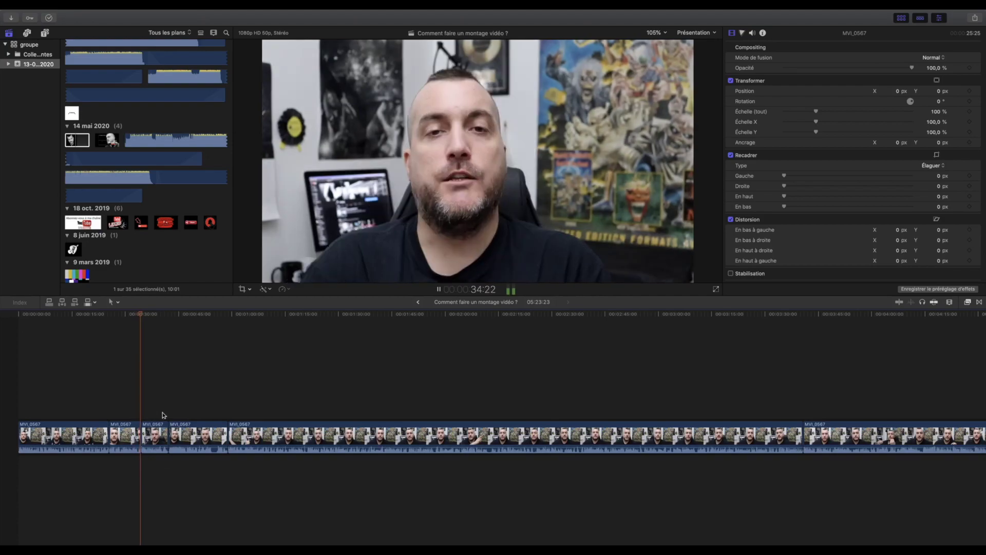
key("space")
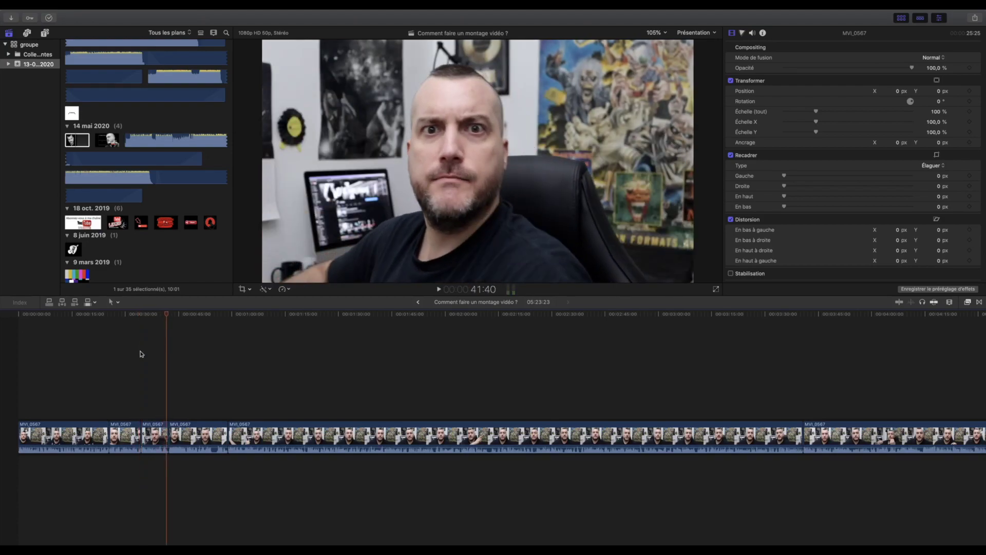
mouse_move(75, 140)
left_mouse_down()
mouse_move(172, 452)
mouse_move(173, 437)
left_mouse_up()
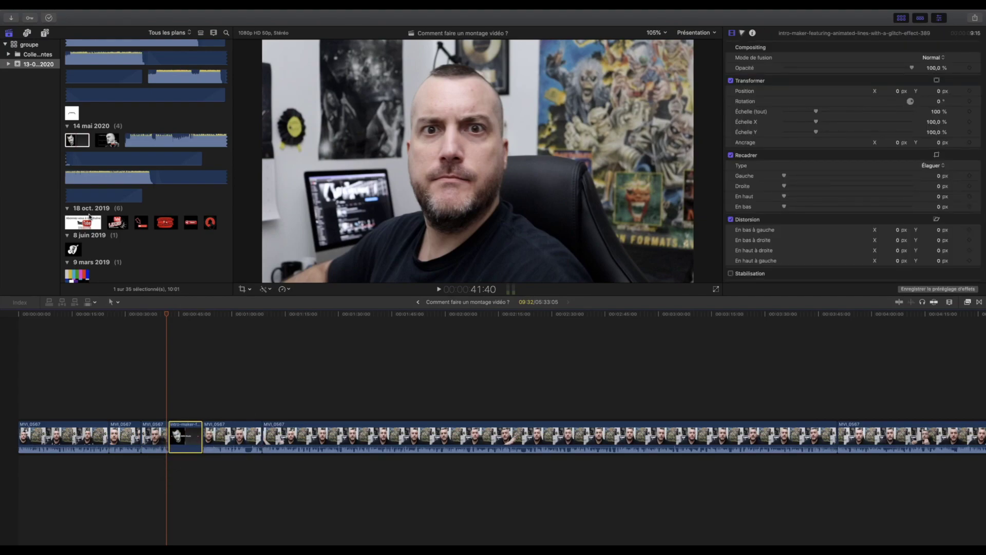
scroll(79, 237, "down", 3)
Step: Place the Mire tv colour-bar clip after the second MVI_0567 clip, about one second long
left_click(78, 240)
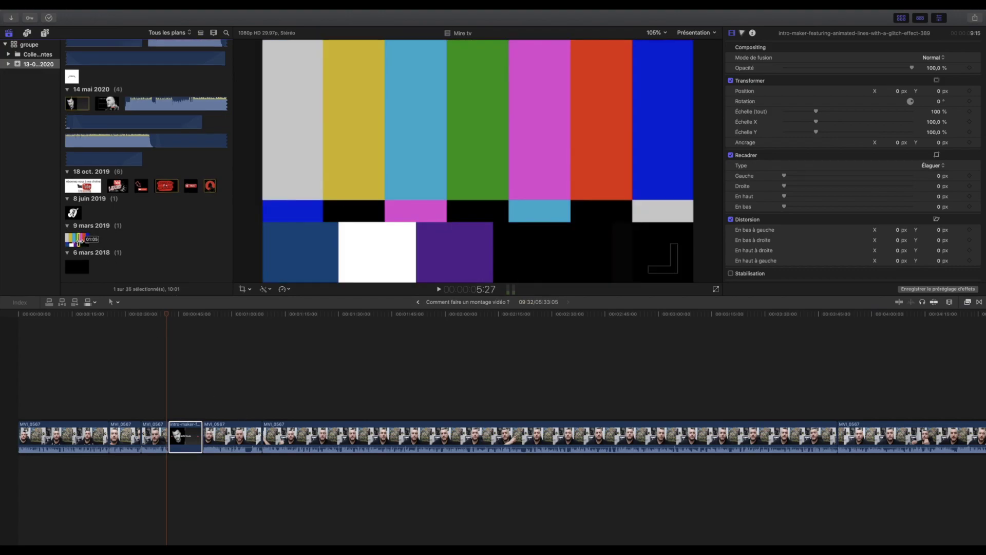
left_click(76, 239)
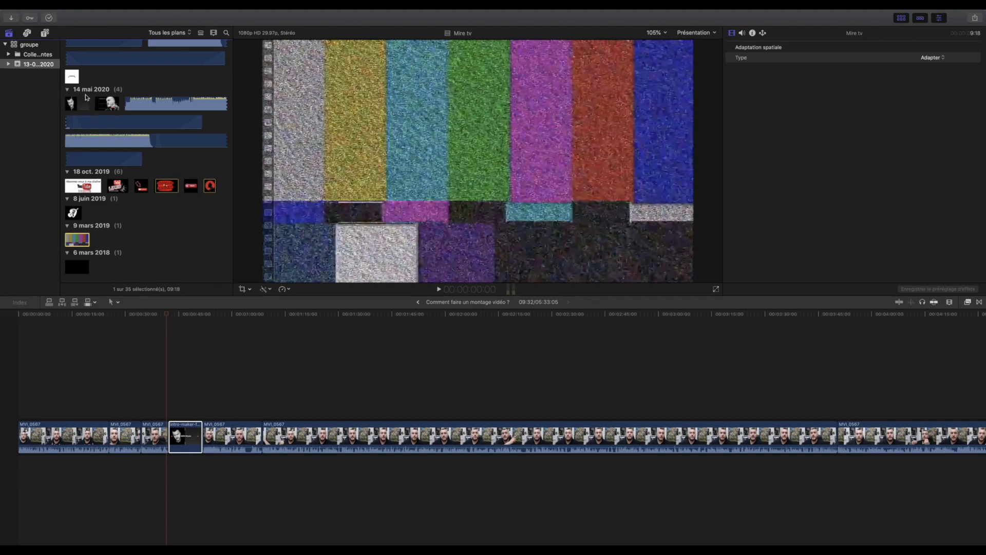
mouse_move(76, 240)
left_mouse_down()
mouse_move(264, 447)
mouse_move(295, 445)
left_mouse_up()
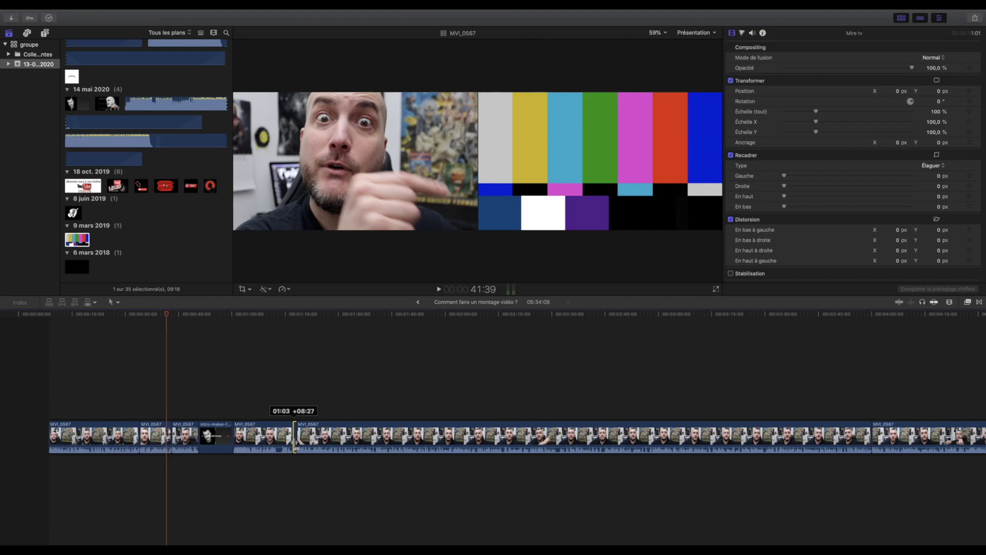
left_click_drag(296, 447, 295, 446)
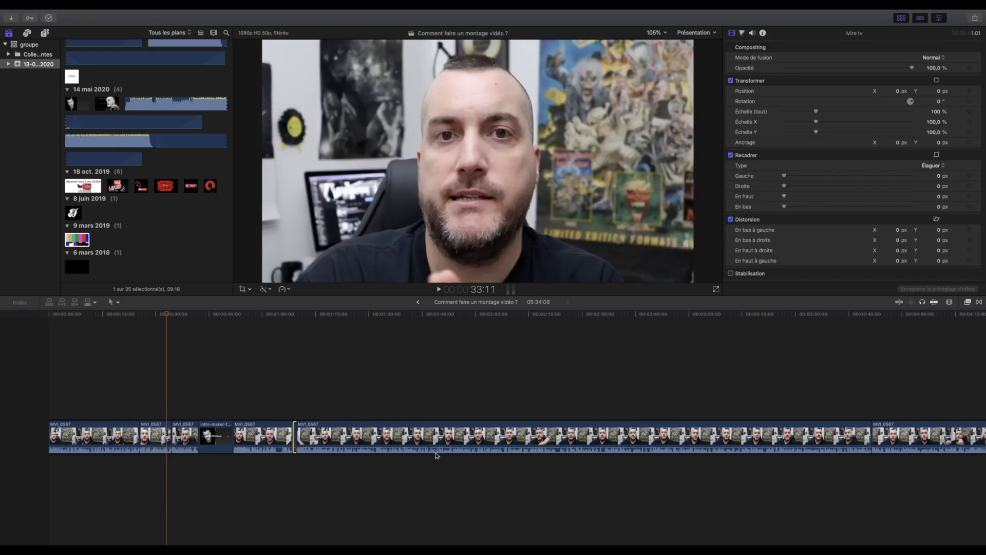
scroll(474, 409, "right", 10)
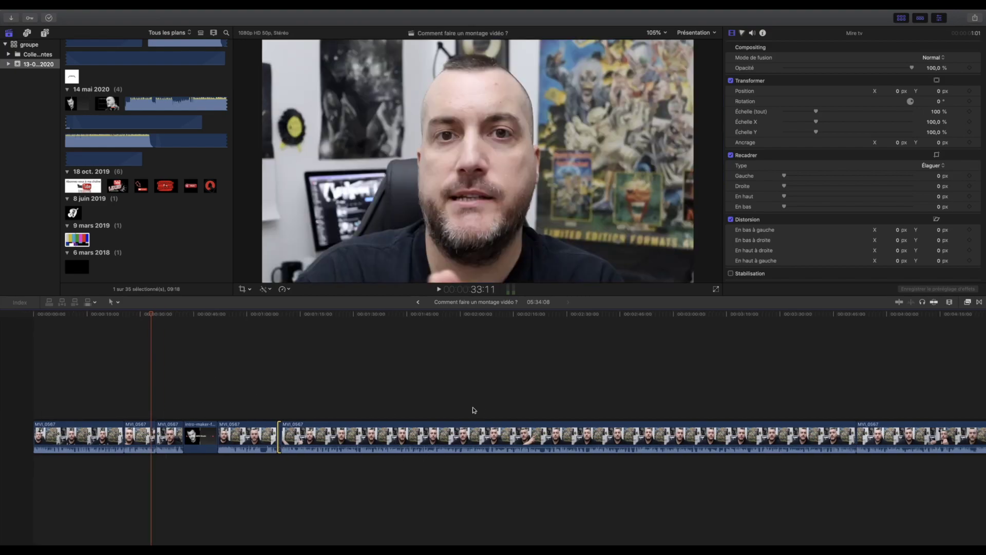
Step: Append the travel-themed end-screen clip after the last talking-head piece, bringing the project to 05:53:20
left_click(103, 103)
left_click_drag(103, 104, 771, 440)
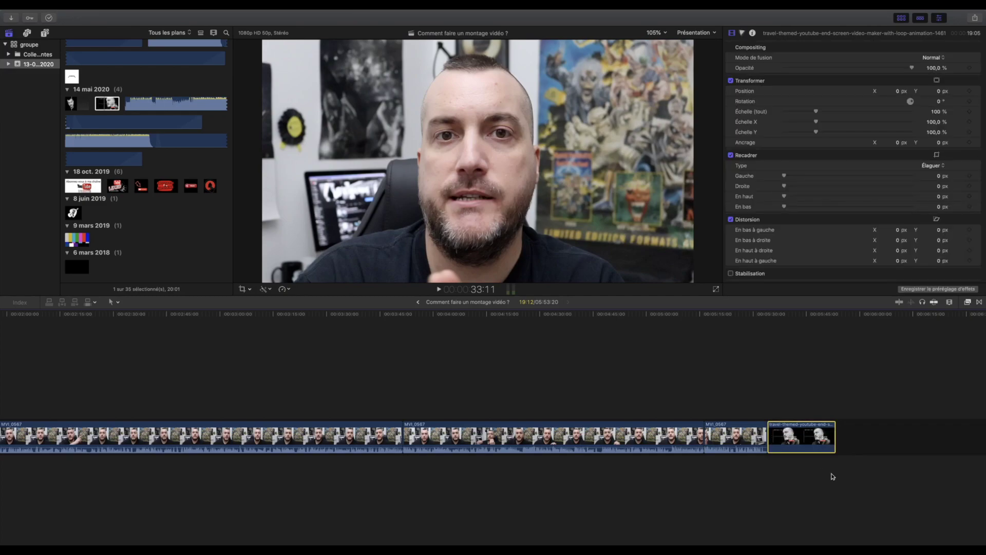
scroll(529, 472, "left", 10)
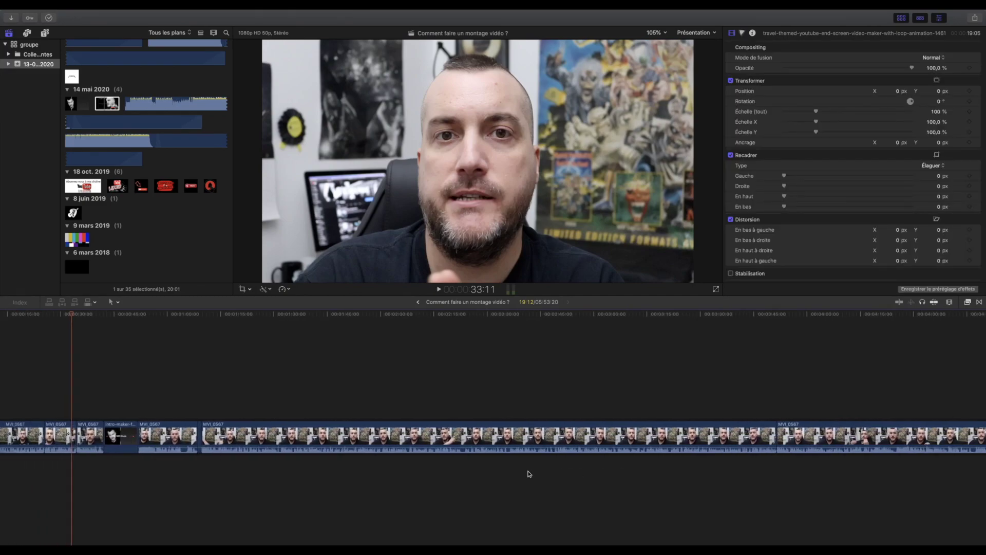
scroll(157, 188, "up", 10)
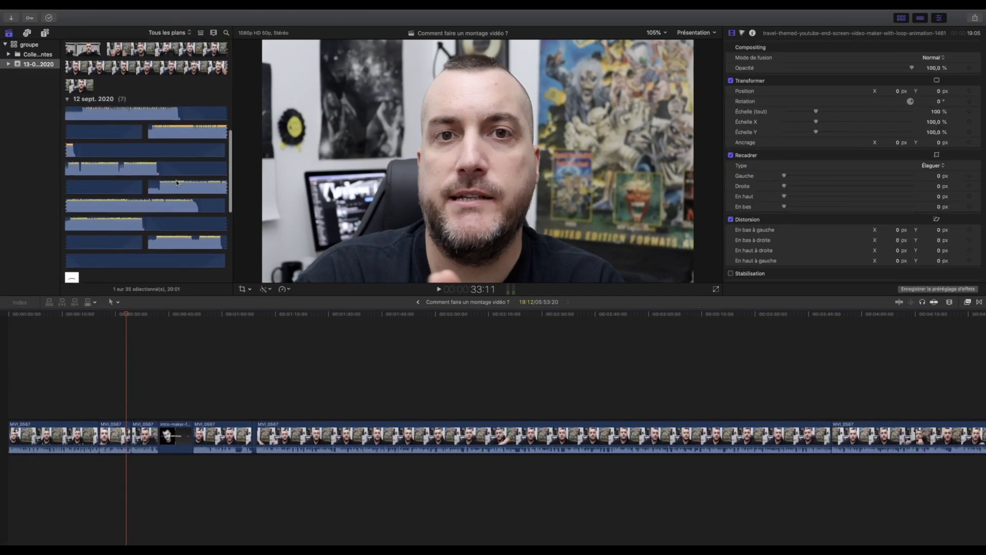
scroll(109, 140, "down", 2)
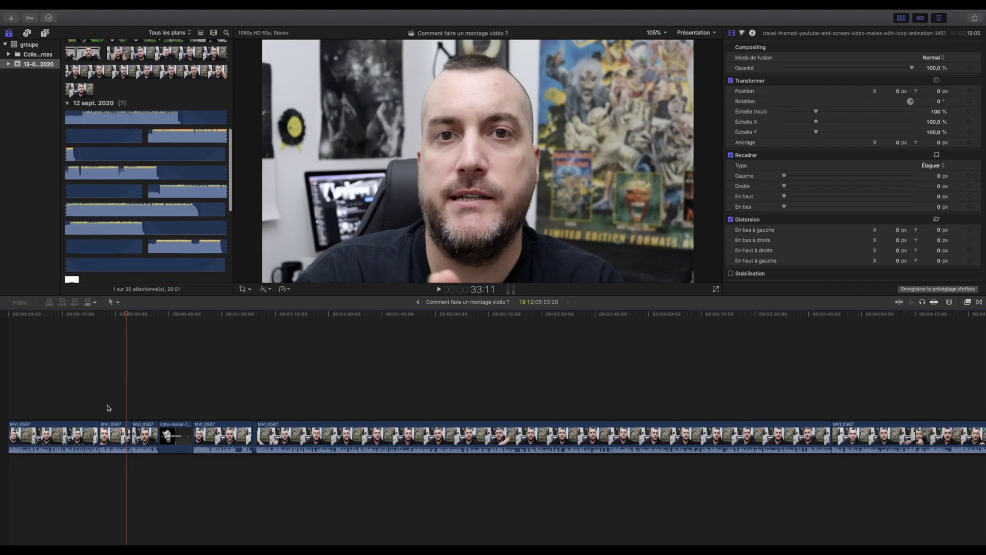
Step: Audition the Intro 1 and Outro 1–4 music tracks, then select Intro 2
left_click(66, 117)
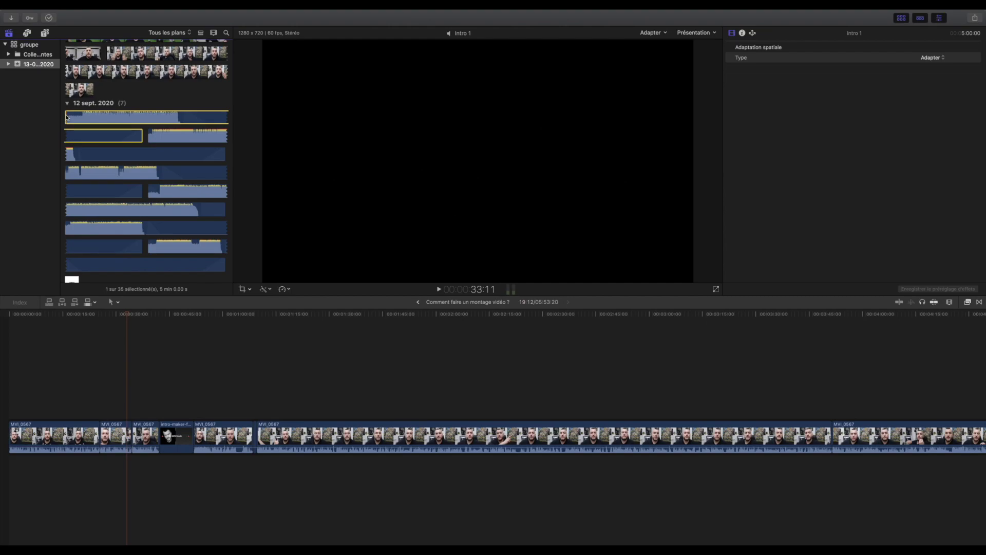
key("space")
scroll(214, 151, "down", 1)
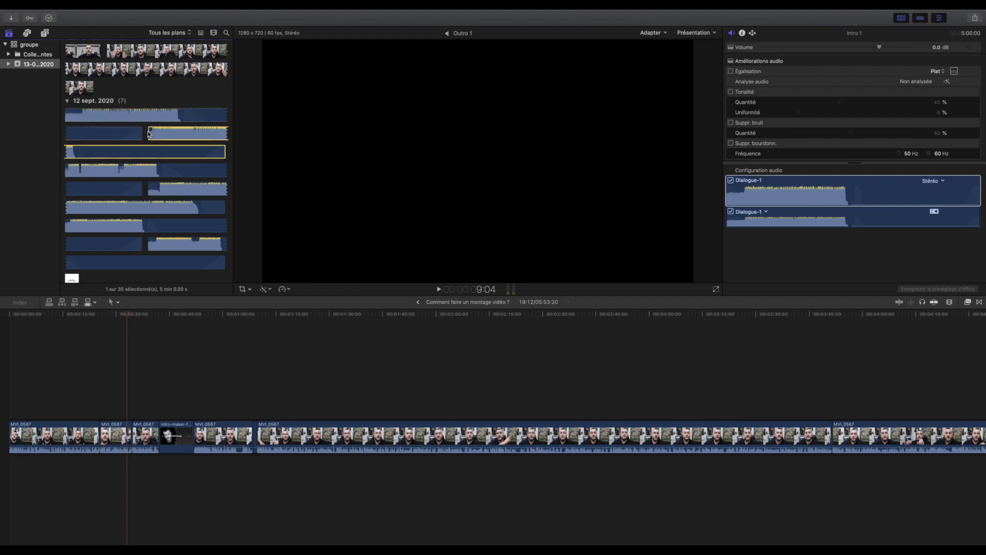
key("space")
key("space")
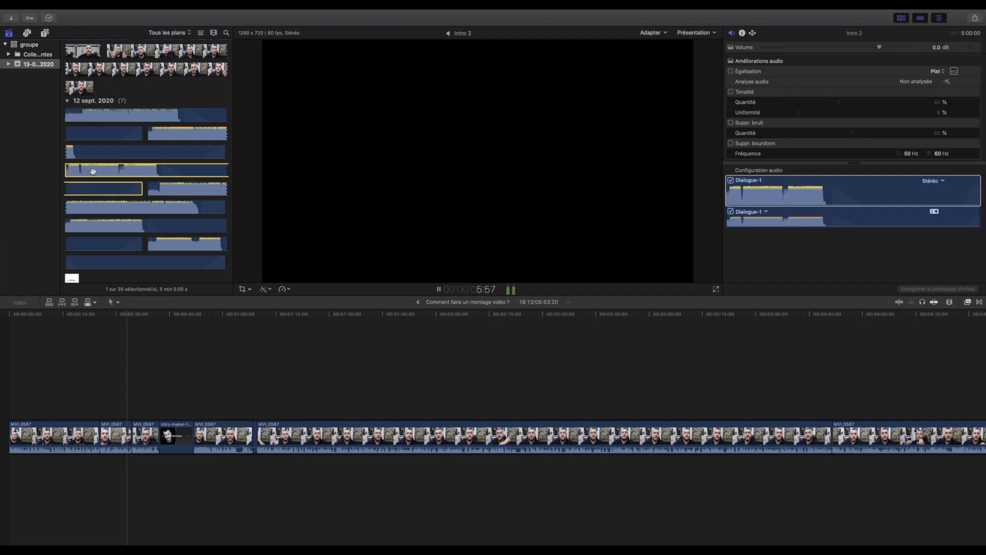
left_click(151, 192)
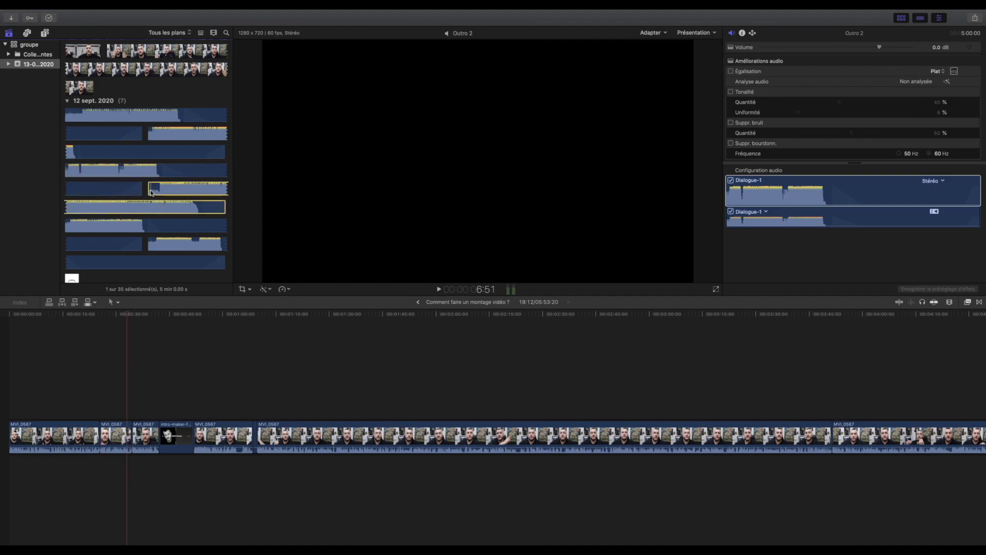
key("space")
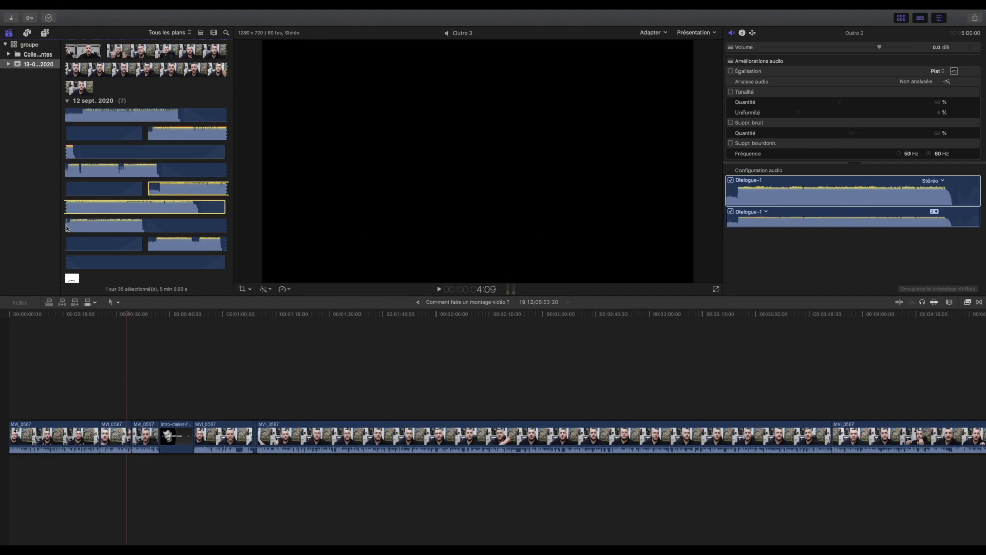
left_click(67, 228)
key("space")
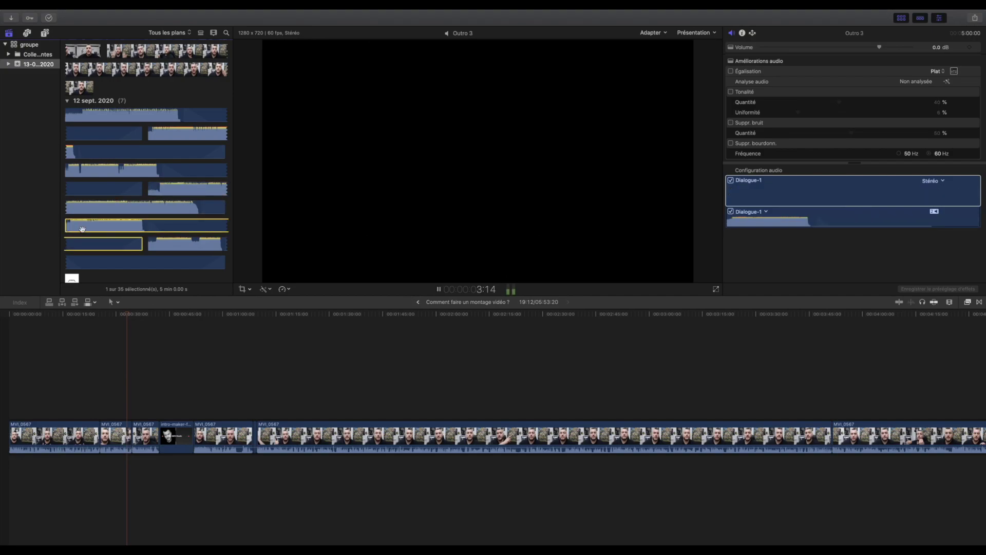
left_click(152, 249)
key("space")
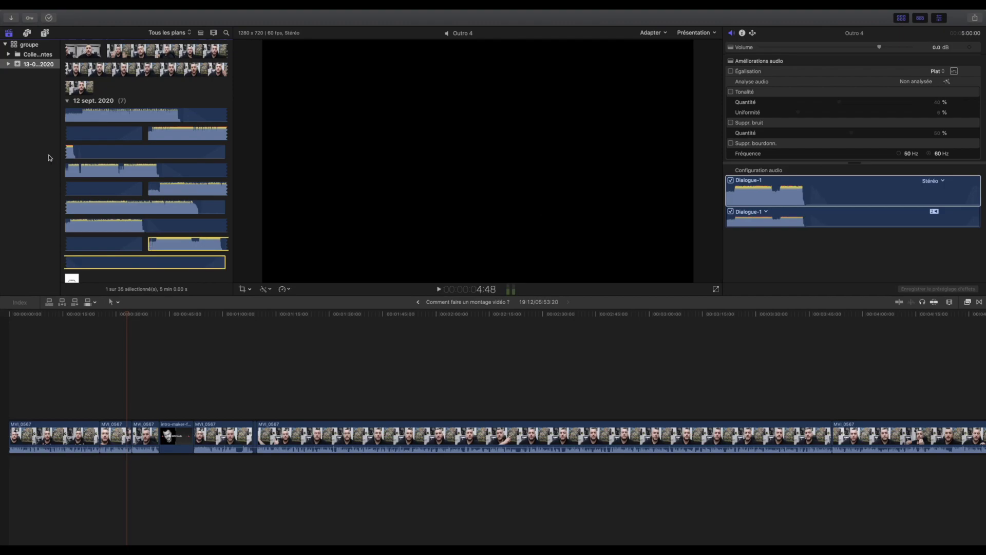
left_click(100, 170)
Step: Lay Intro 2 under the talking-head clips and zoom the timeline in around the intro
left_click_drag(94, 212, 130, 469)
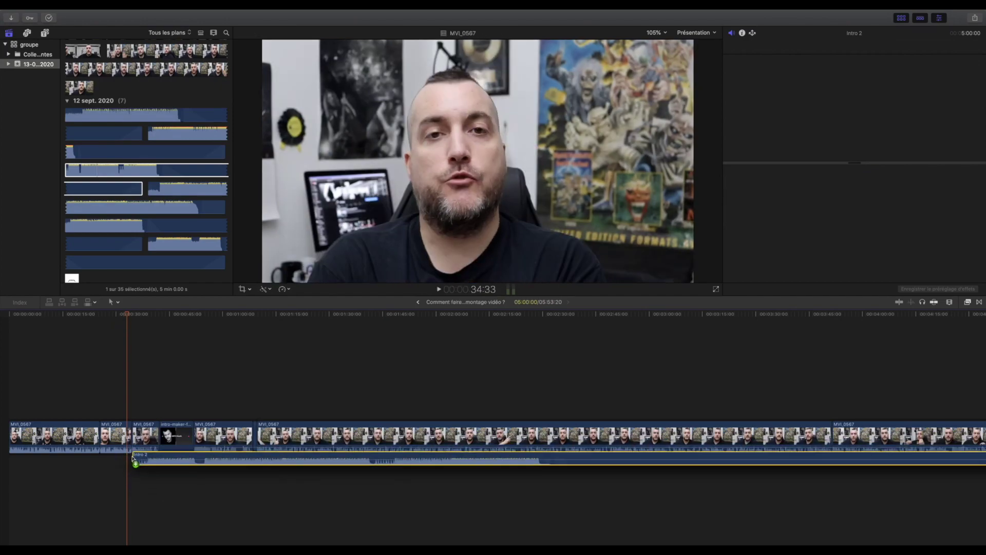
left_click_drag(130, 469, 136, 464)
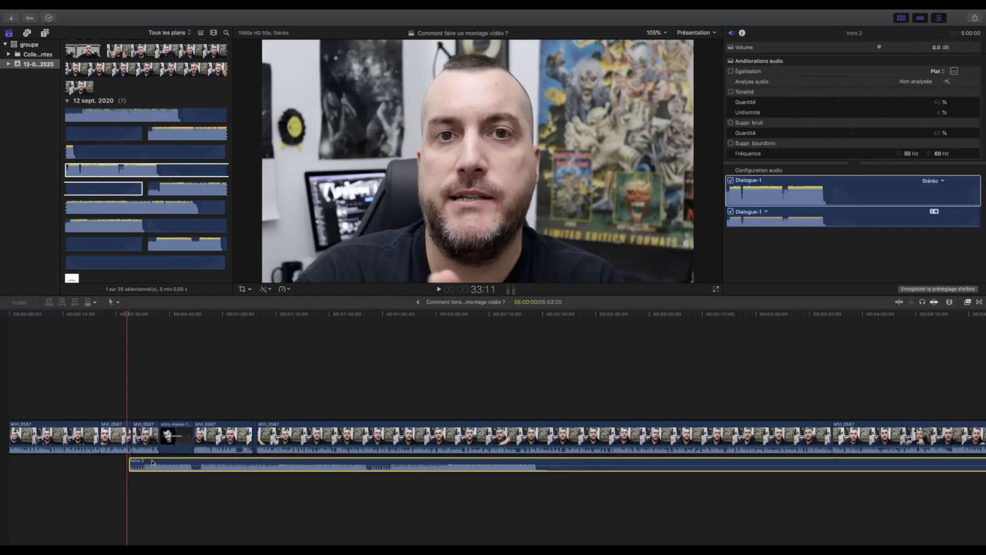
left_click(154, 411)
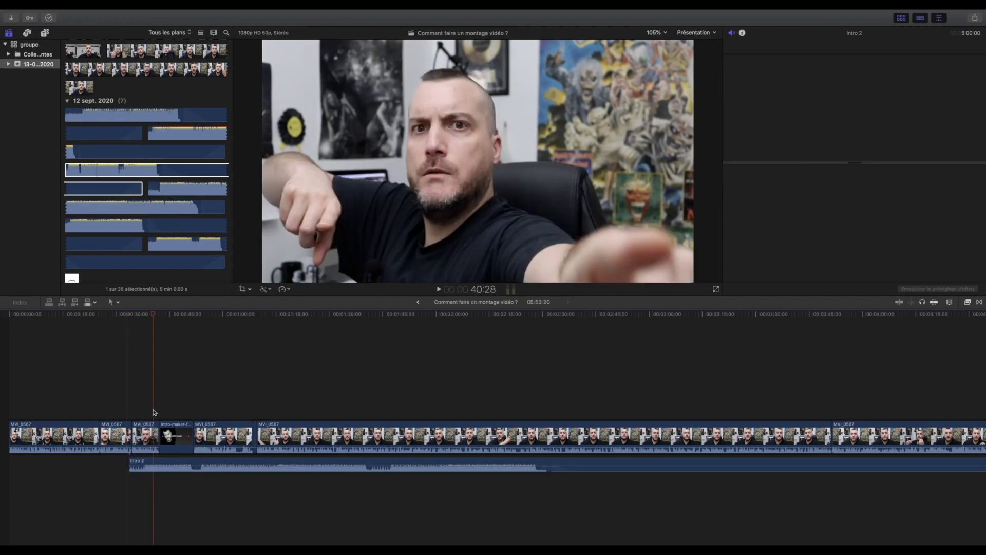
left_click(950, 303)
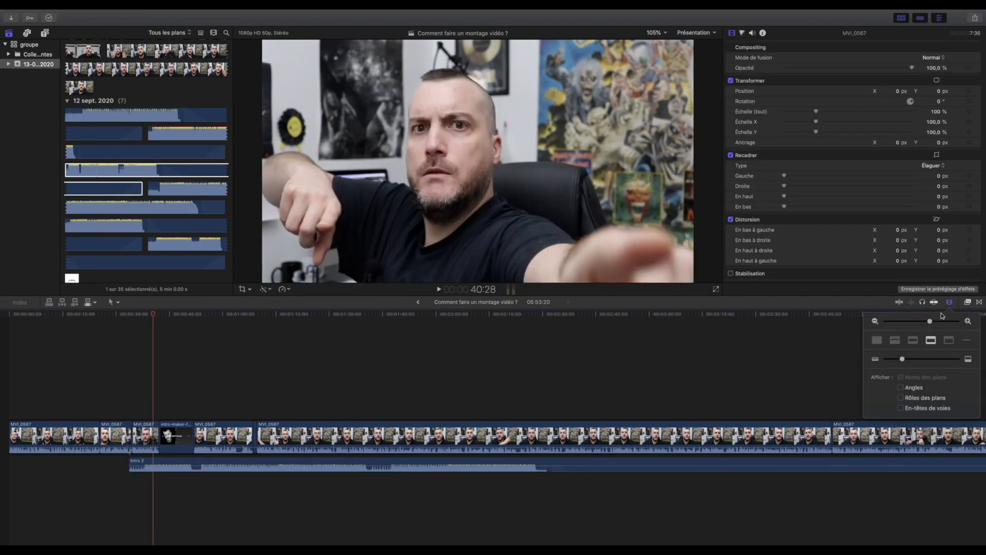
left_click(949, 321)
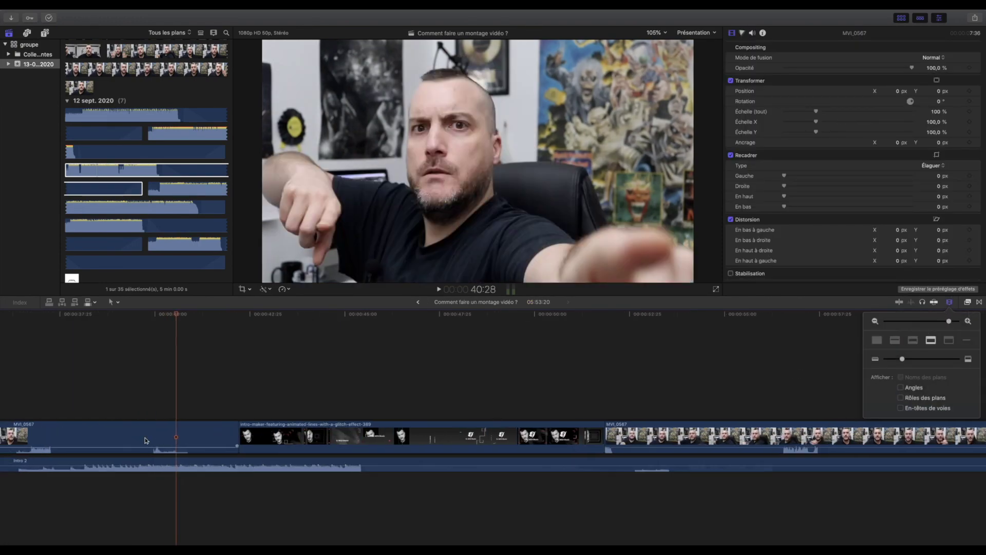
scroll(156, 425, "left", 2)
left_click(189, 412)
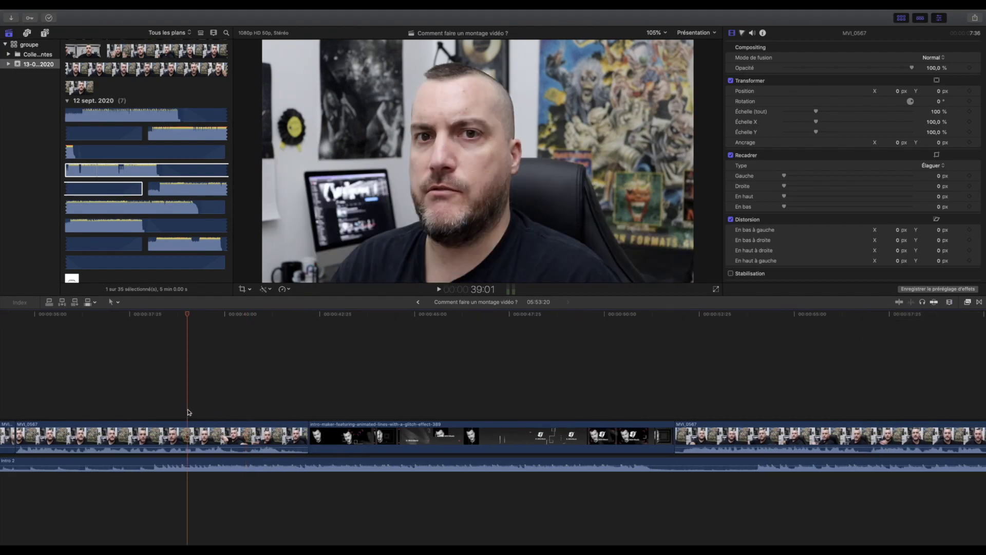
Step: Blade the Intro 2 music at 53:43, where the speech resumes
key("space")
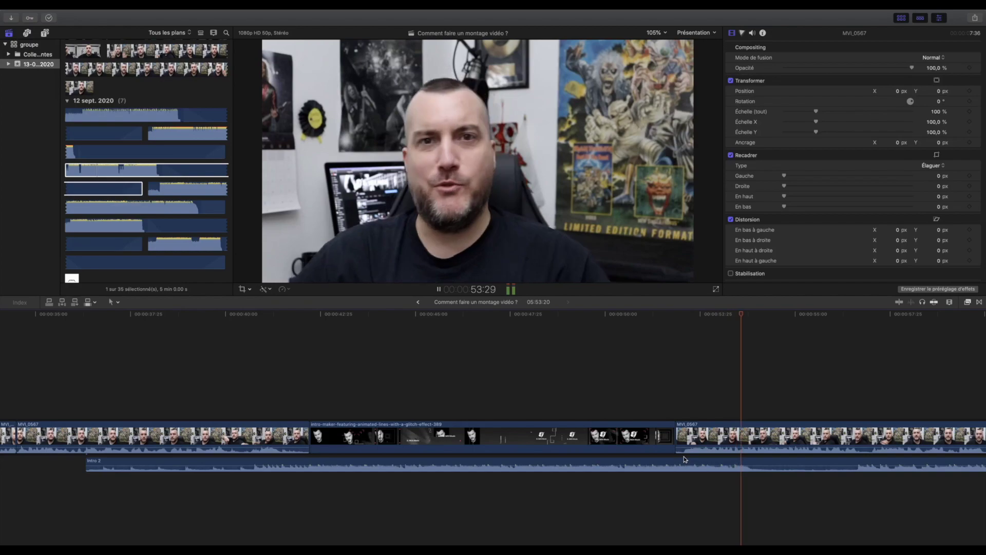
key("space")
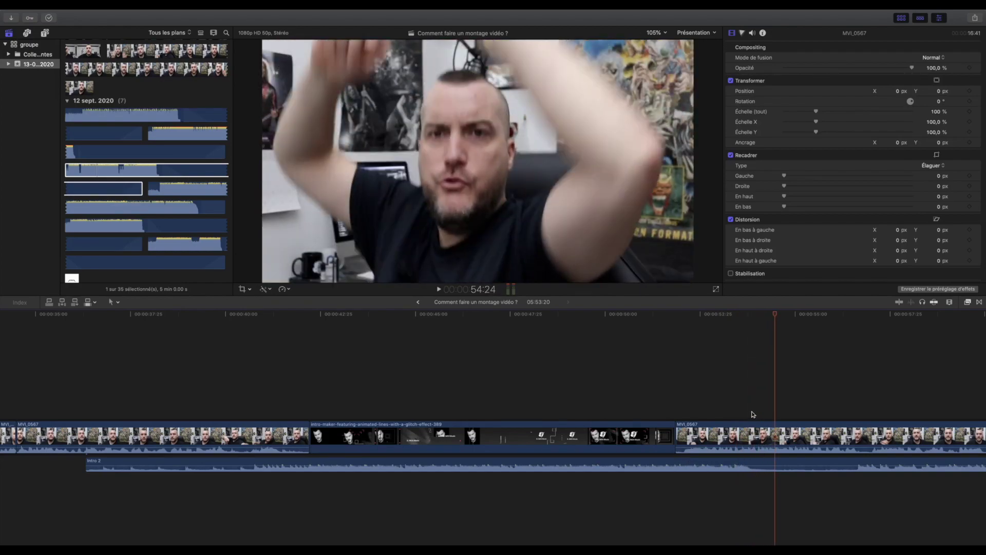
left_click(753, 414)
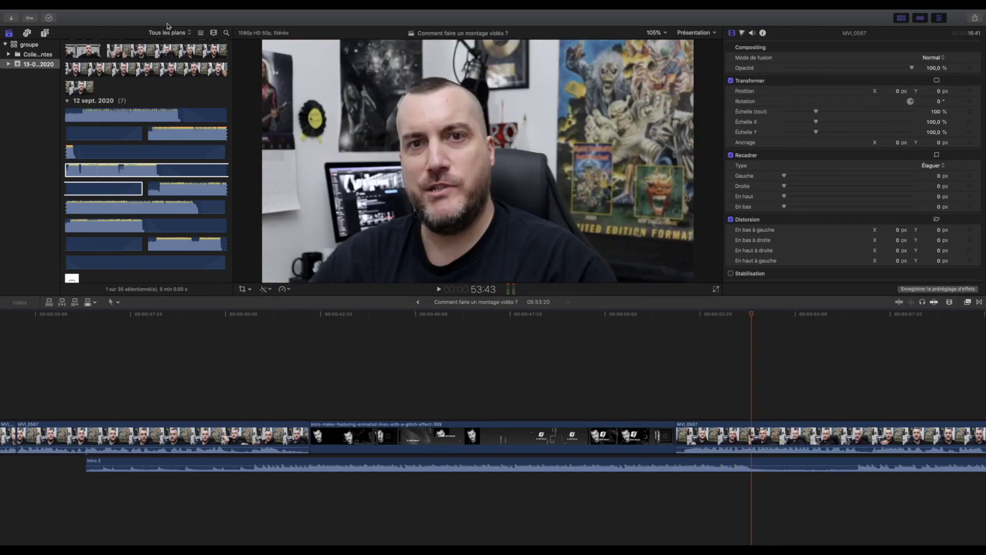
left_click(133, 14)
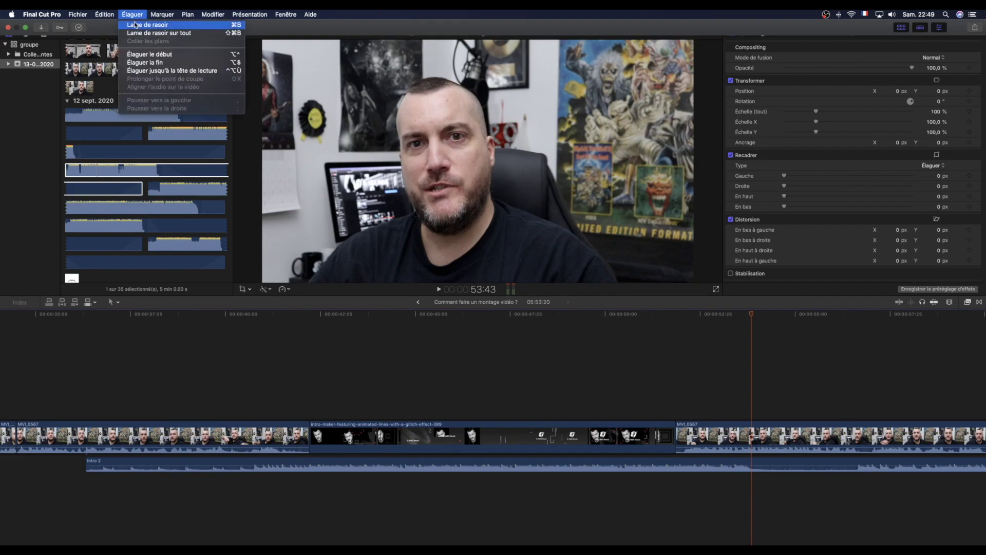
left_click(761, 463)
left_click(761, 464)
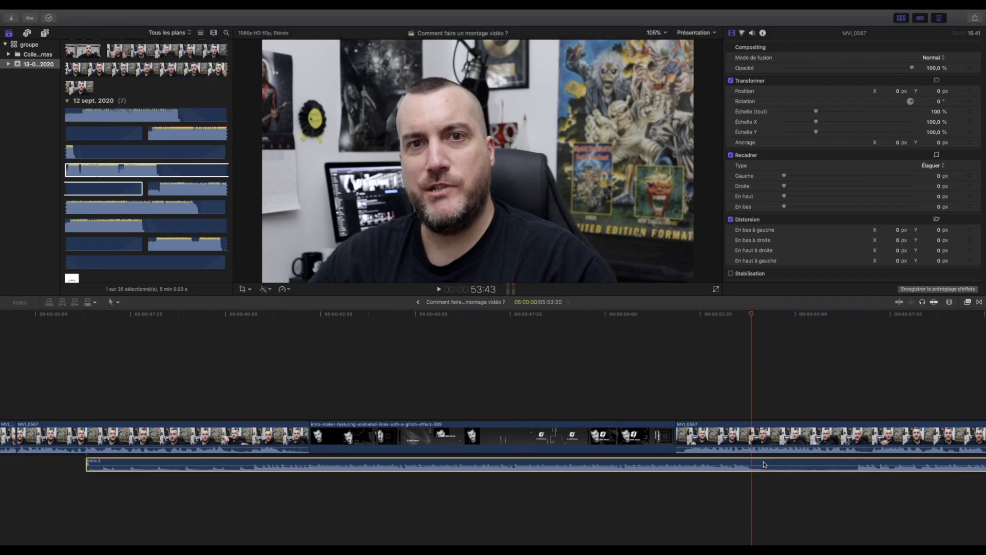
left_click(125, 17)
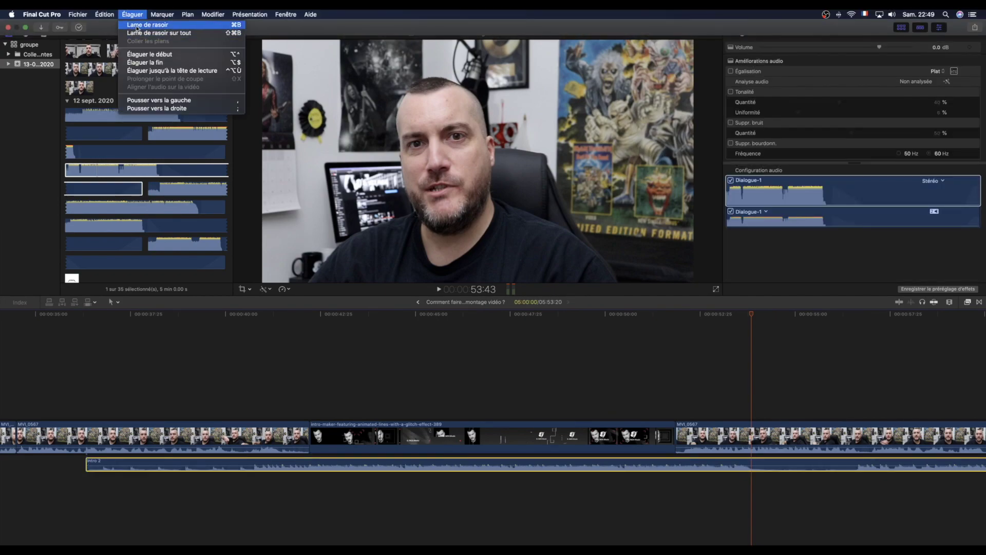
left_click(137, 25)
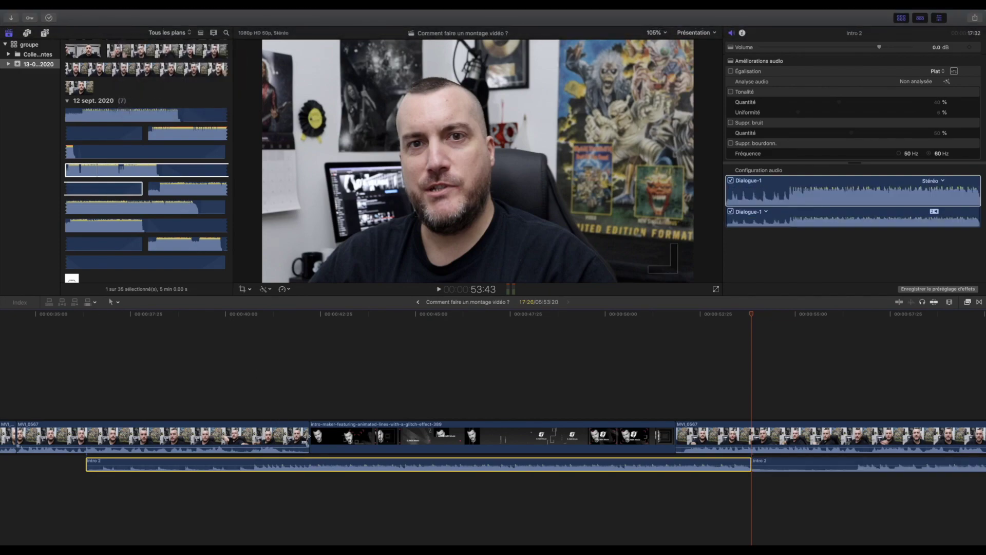
Step: Blade Intro 2 at the intro start (42:11) and lower the opening music piece to -11 dB
left_click(309, 416)
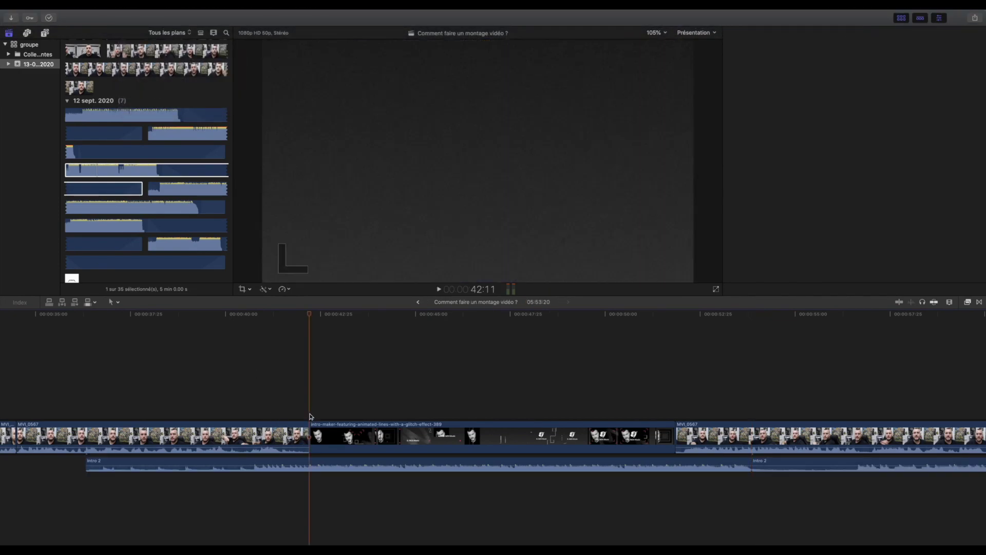
left_click(318, 465)
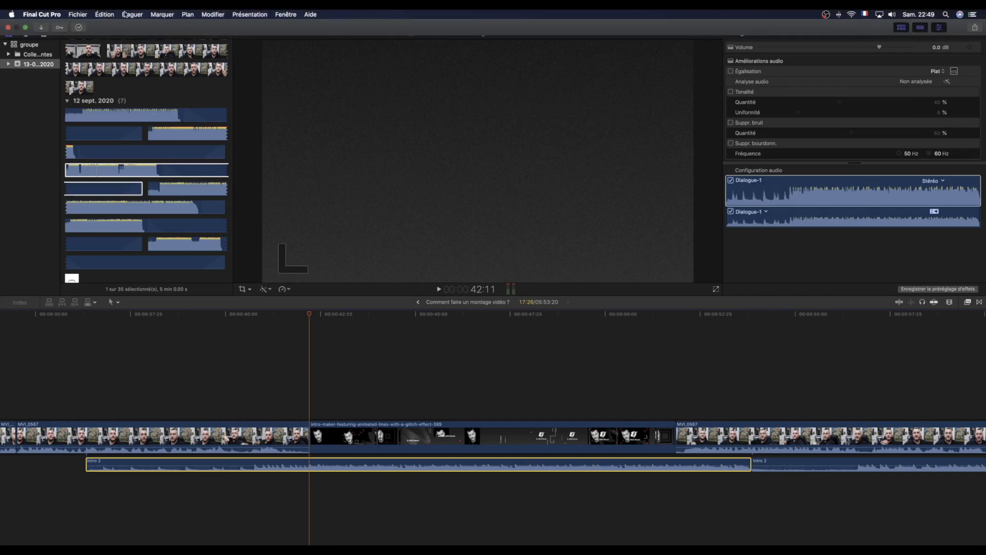
left_click(132, 14)
left_click(137, 25)
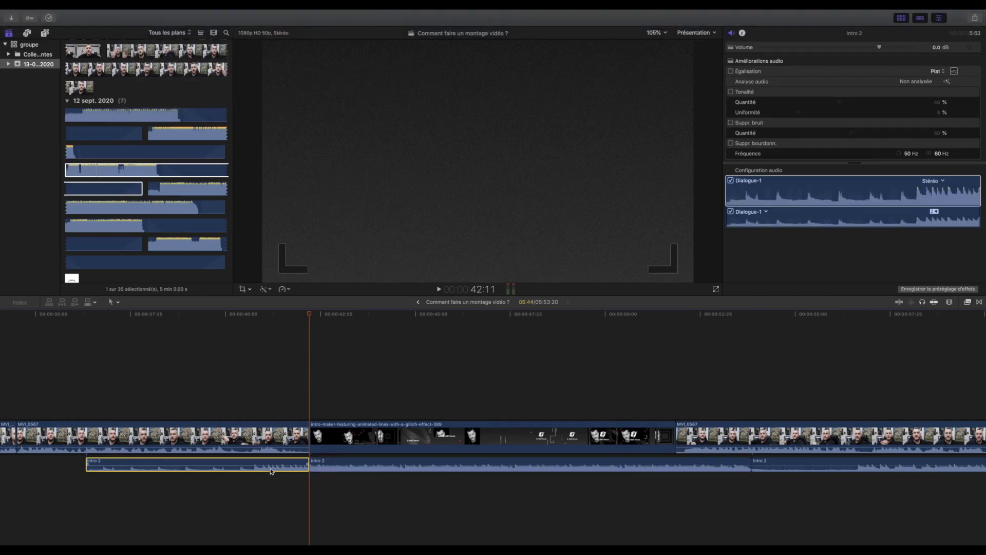
left_click_drag(270, 465, 270, 466)
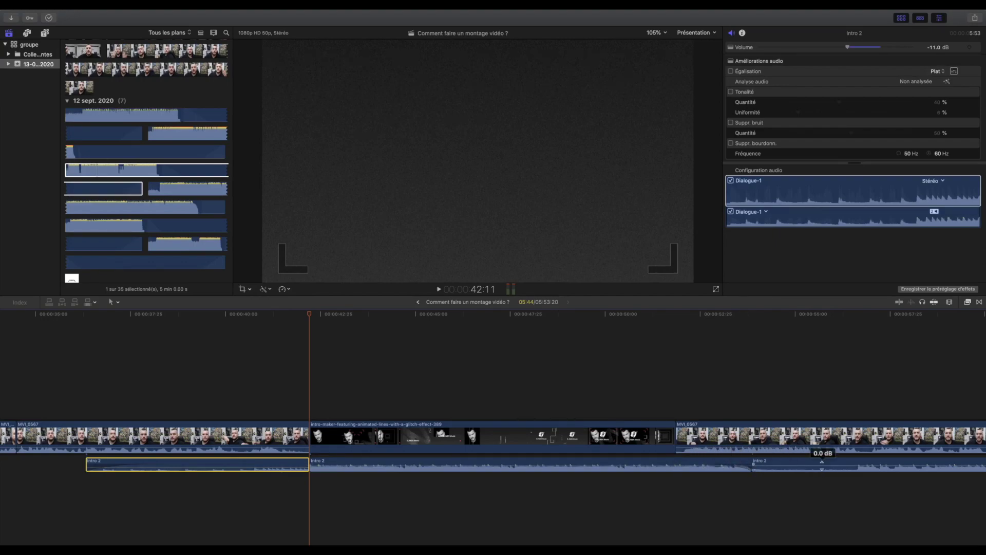
left_click(856, 413)
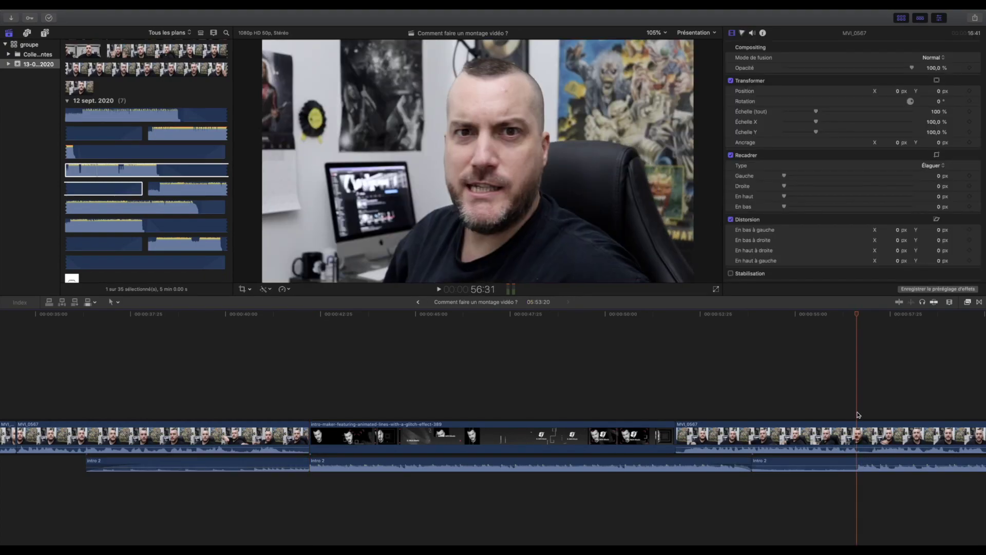
Step: Blade the Intro 2 music piece after the intro at 56:33
left_click(863, 464)
mouse_move(98, 12)
left_click(134, 14)
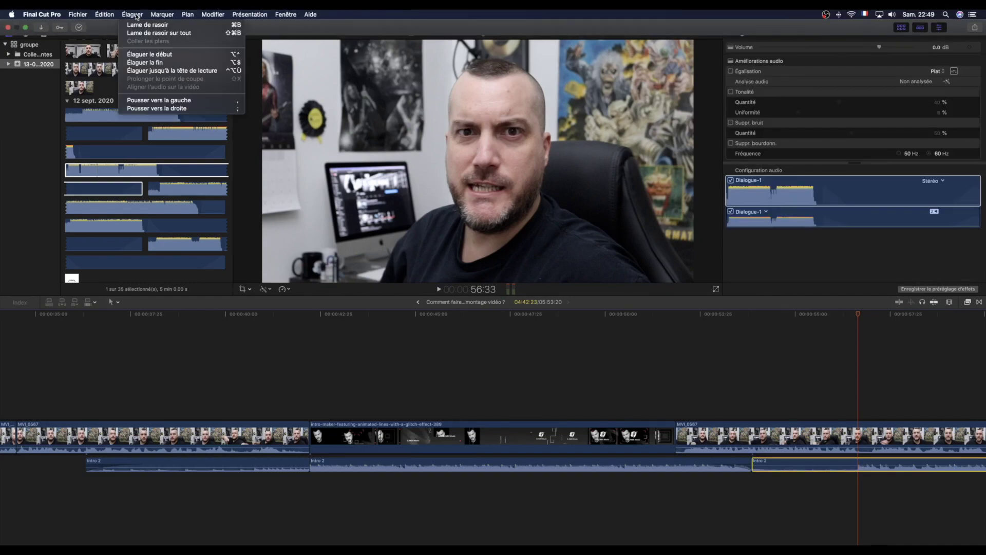
left_click(147, 25)
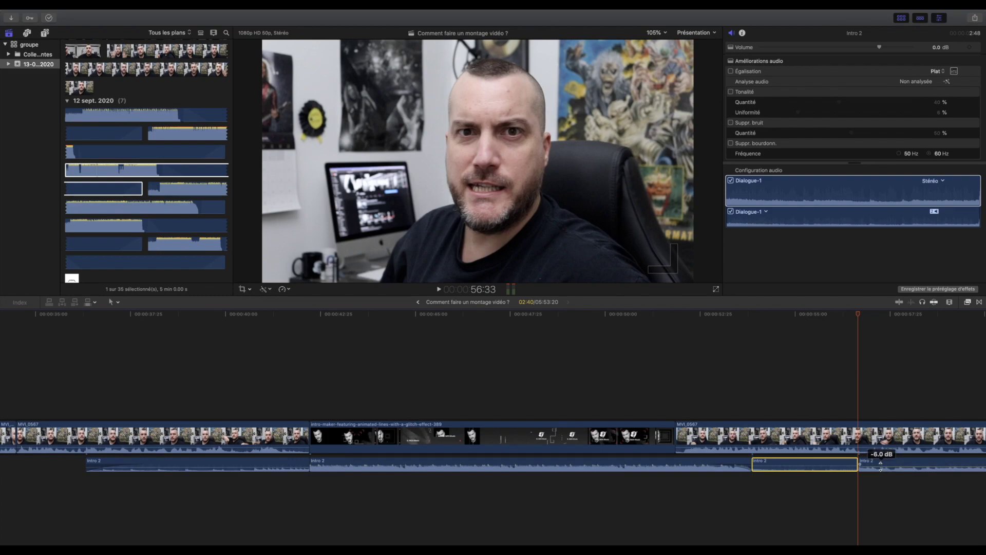
Step: Shorten the MVI_0567 shot before the intro and butt the ducked music against the intro music
left_click(65, 410)
key("space")
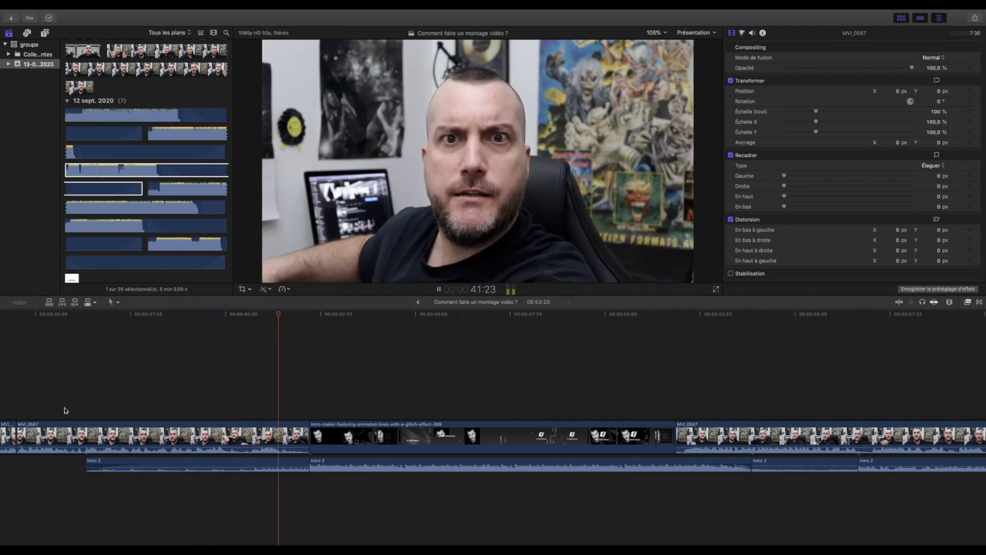
key("space")
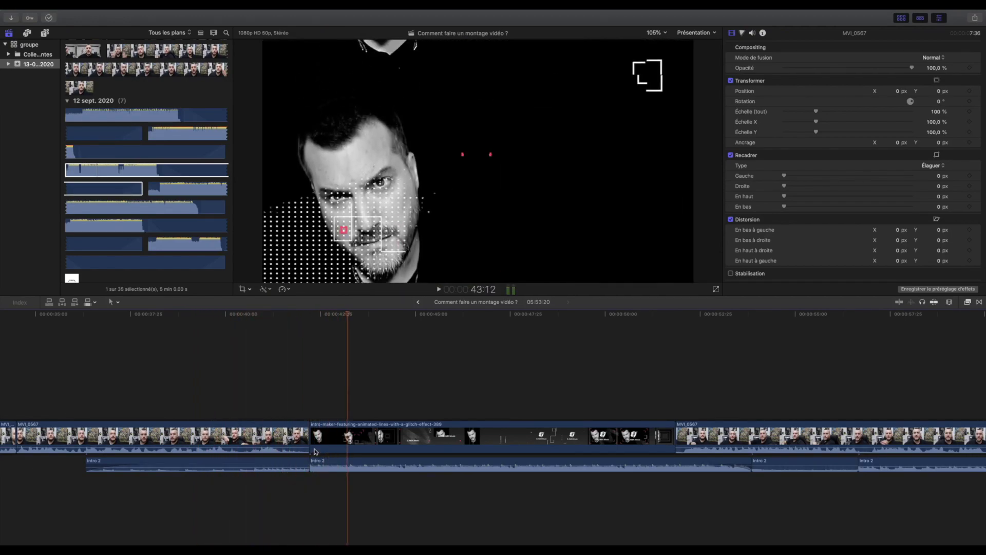
left_click_drag(308, 437, 285, 440)
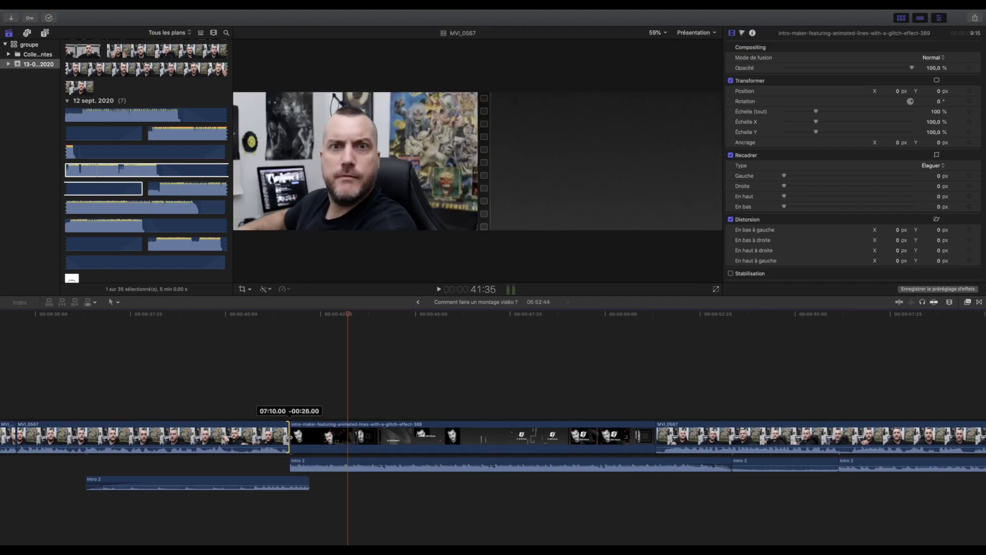
left_click(287, 482, "alt")
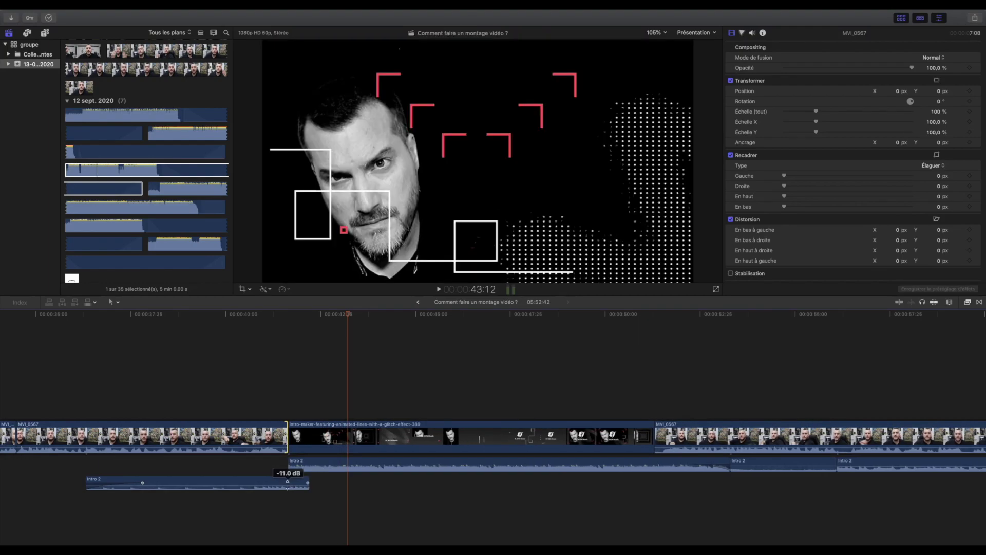
left_click_drag(276, 482, 265, 466)
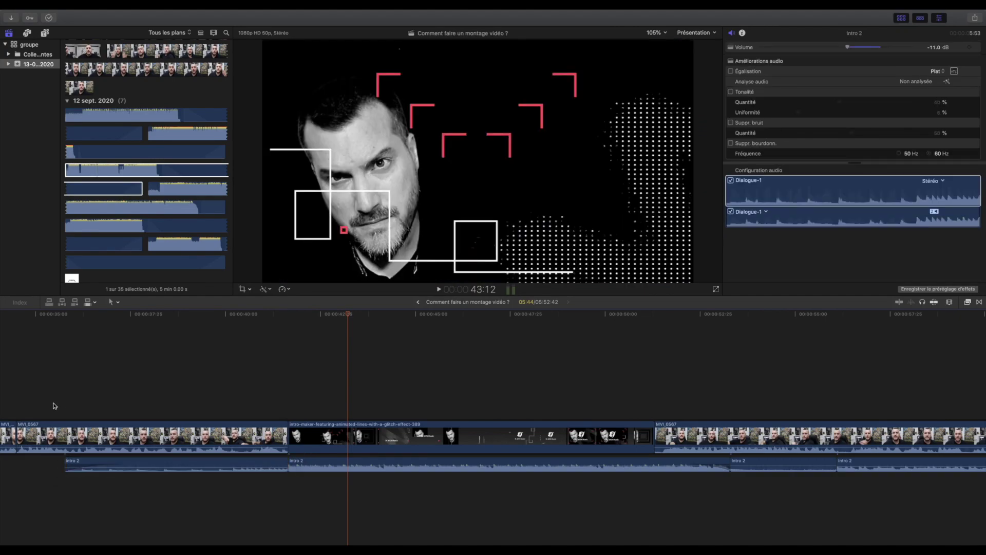
left_click(53, 406)
key("space")
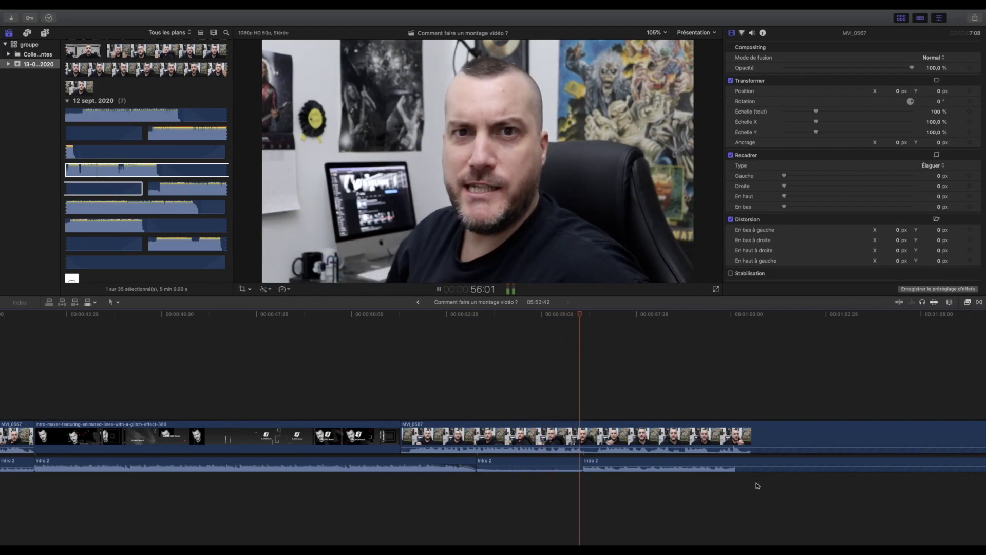
Step: Lower the Intro 2 piece after the 56:33 cut to about -10 dB, stopping at the Mire tv bars
left_click_drag(677, 467, 677, 468)
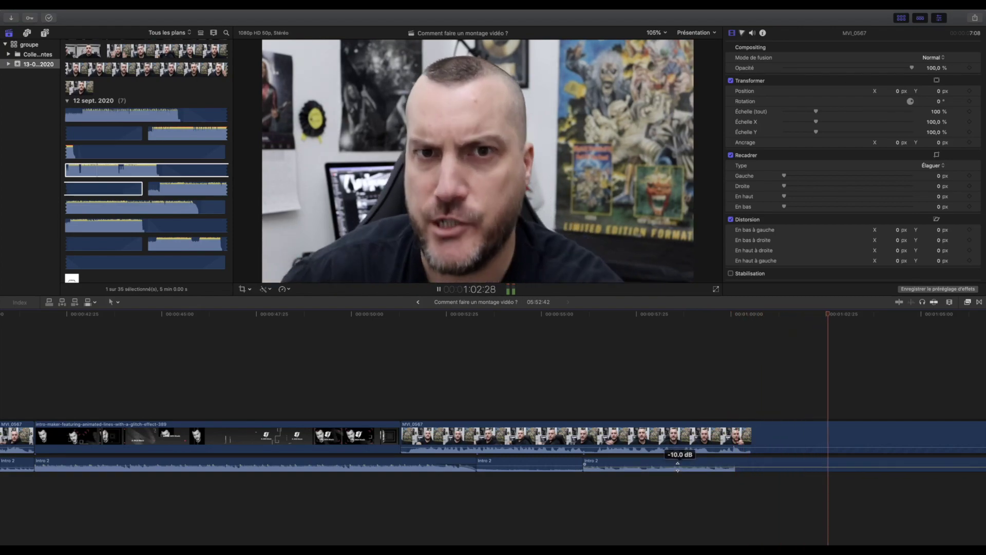
left_click_drag(678, 468, 677, 468)
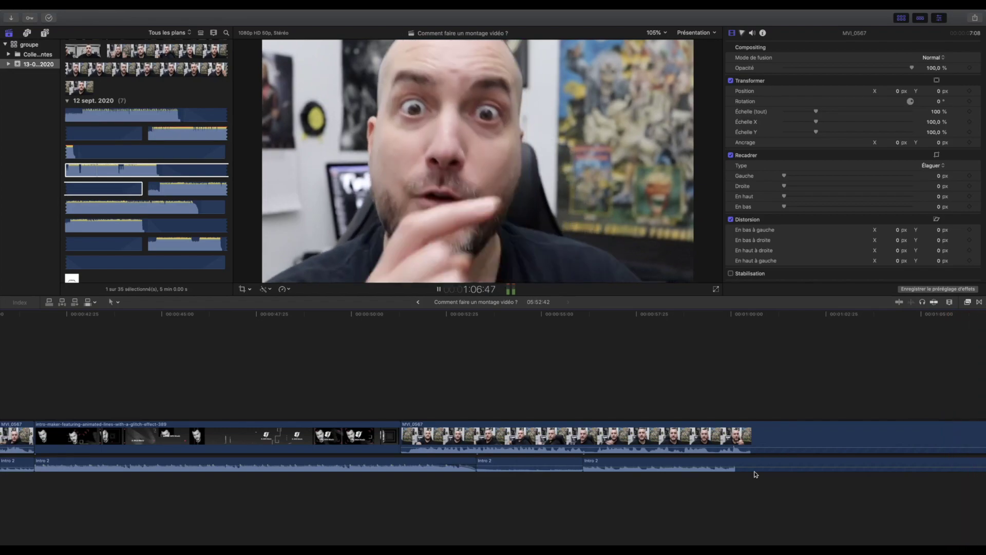
key("space")
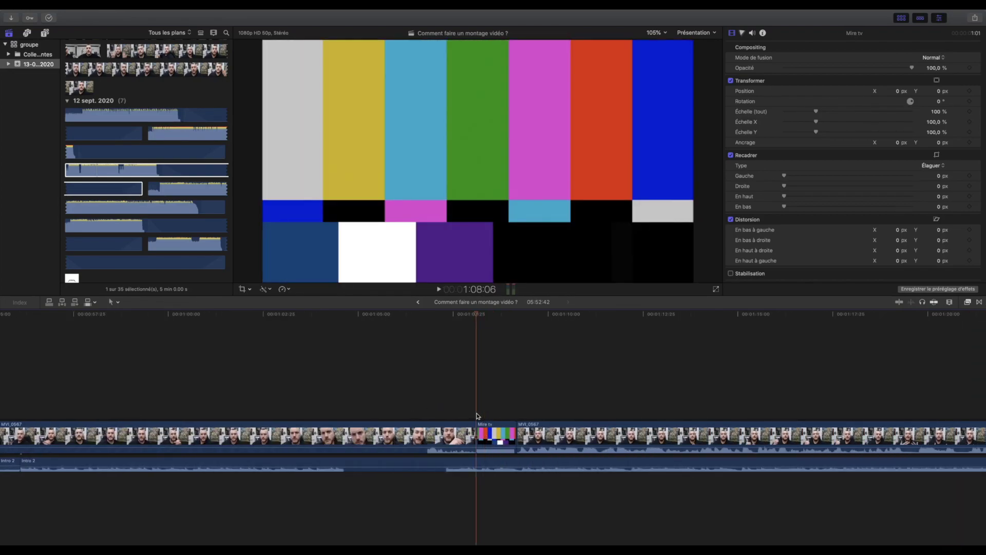
Step: Cut the Intro 2 music where the Mire tv bars begin, delete its tail, and play through
left_click(486, 463)
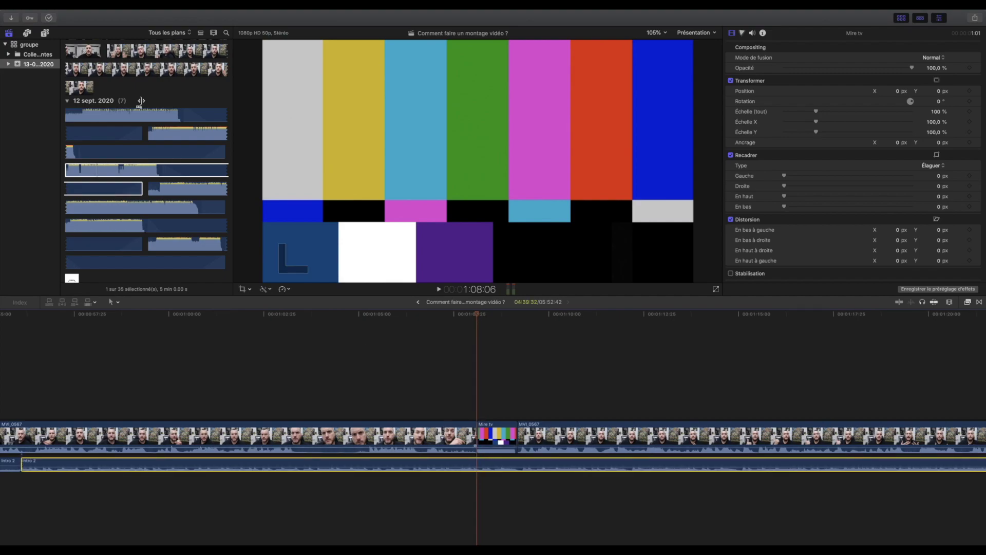
left_click(134, 15)
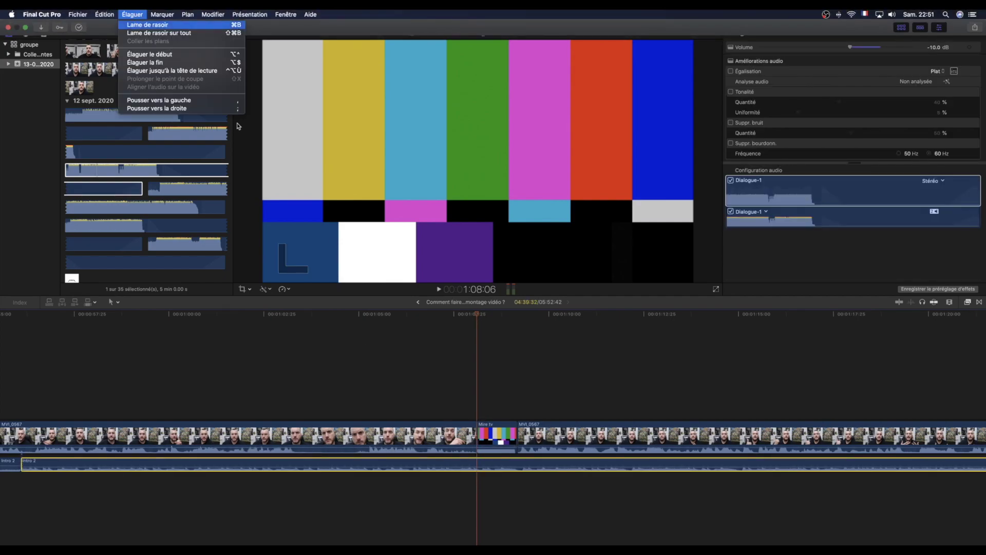
key("super+b")
left_click(500, 467)
key("Delete")
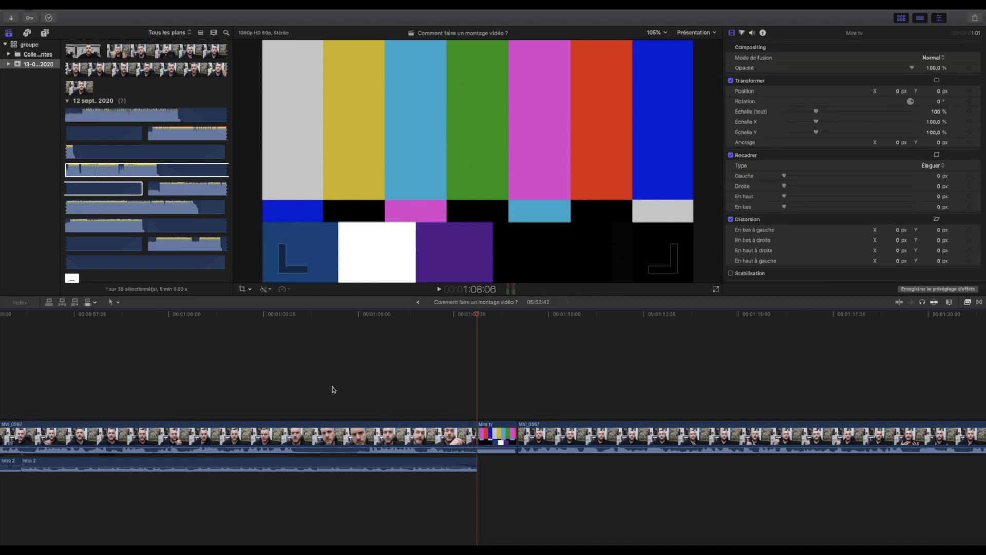
key("space")
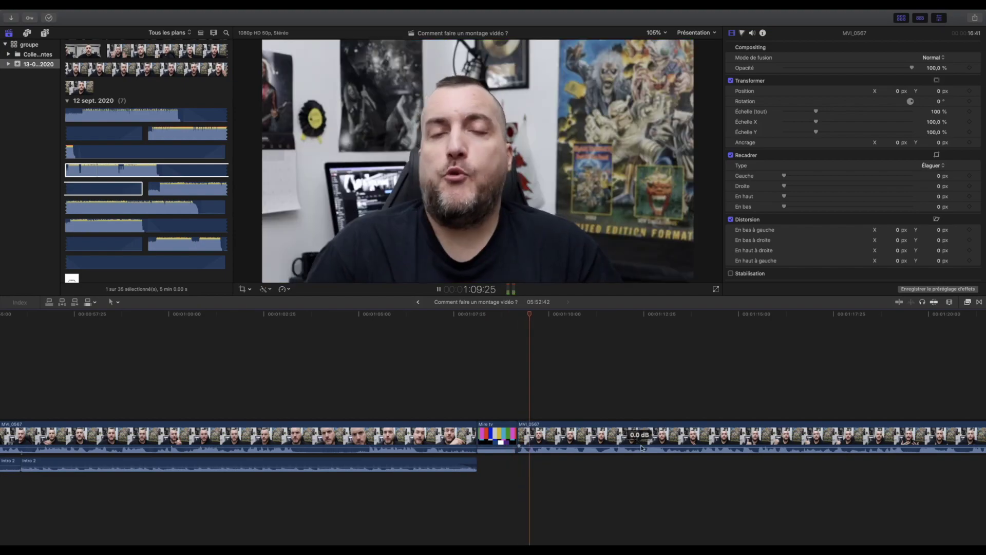
Step: Zoom the timeline out with the Clip Appearance slider to show the later talking-head and end-screen clips
scroll(742, 457, "right", 15)
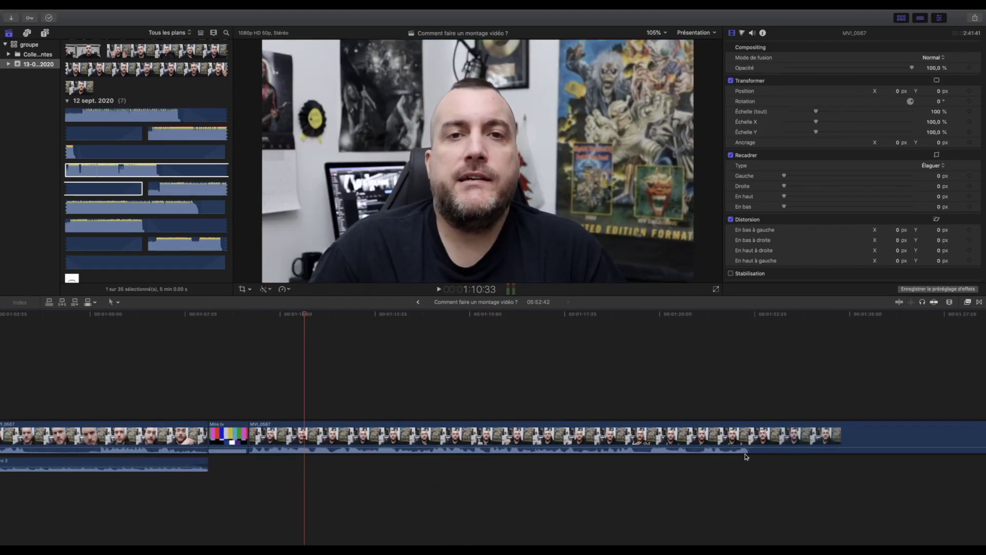
scroll(738, 455, "right", 15)
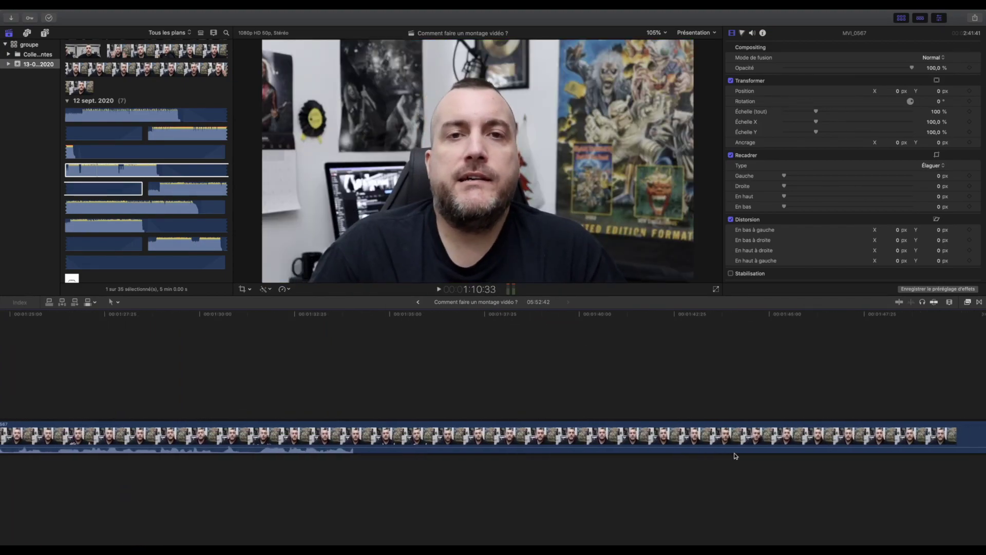
scroll(732, 456, "right", 8)
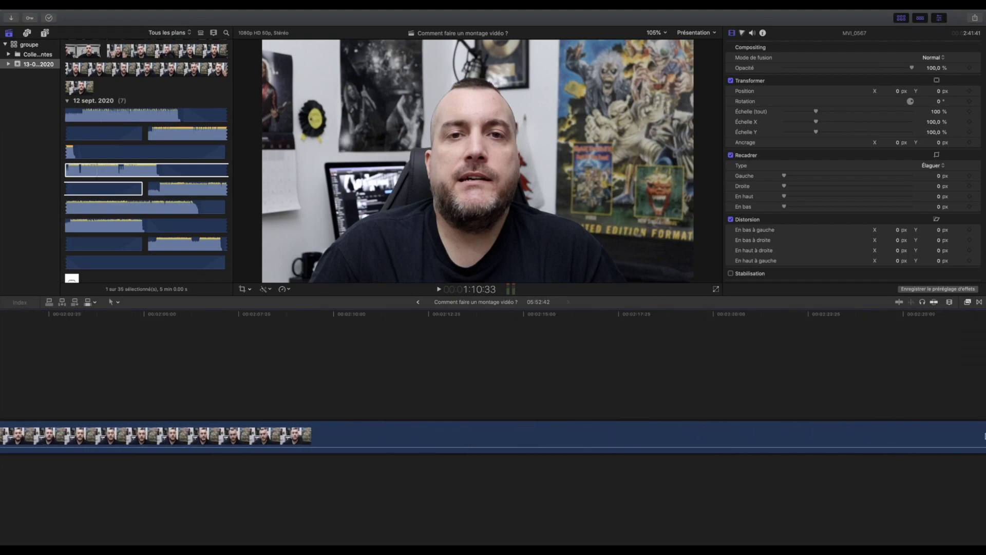
left_click(949, 302)
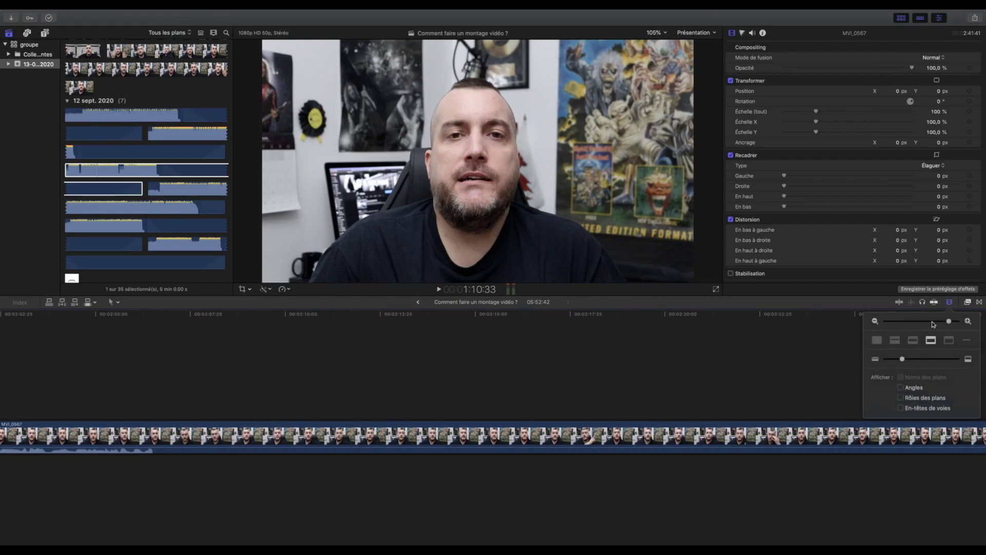
left_click(934, 324)
scroll(819, 387, "right", 5)
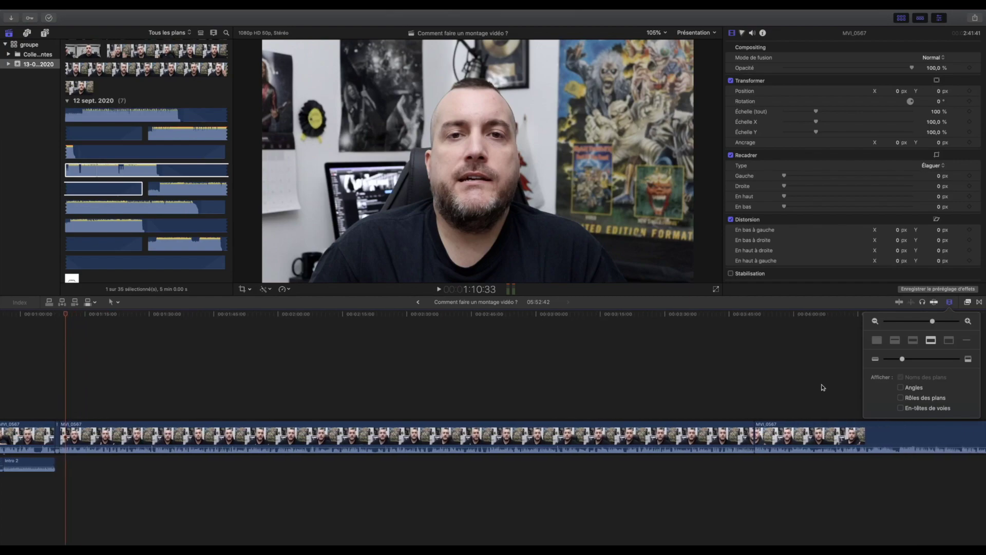
scroll(817, 387, "right", 5)
scroll(815, 387, "right", 5)
scroll(814, 387, "right", 5)
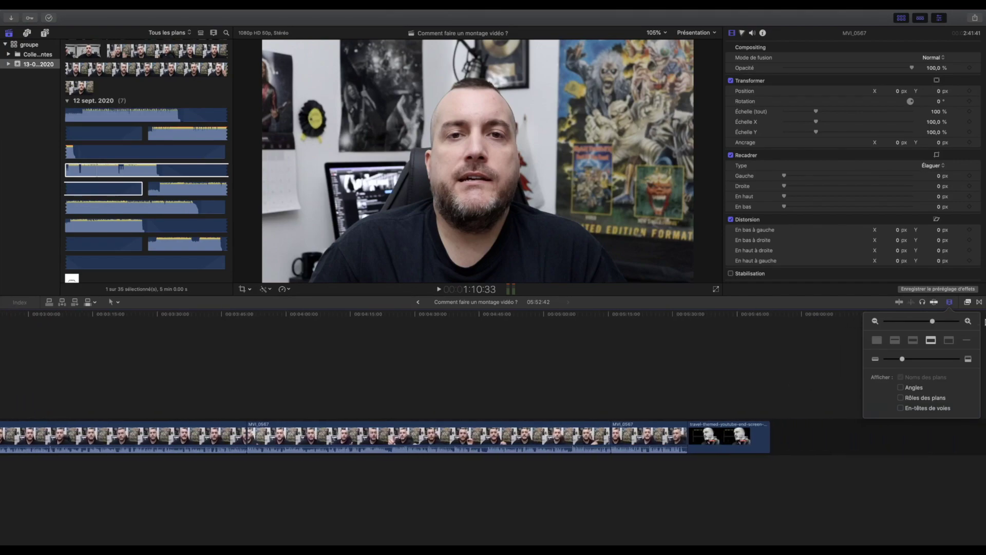
left_click(949, 303)
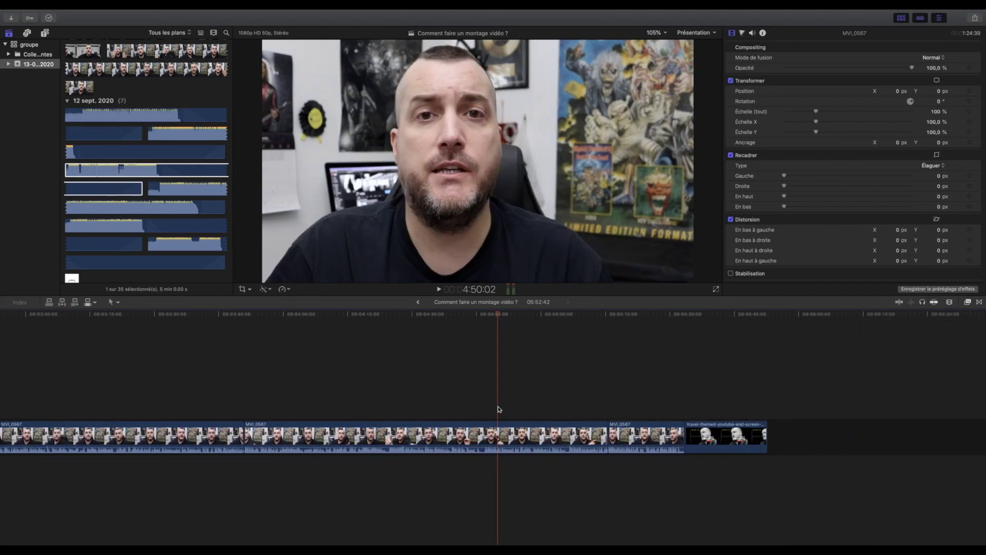
Step: Play and review the footage around 4:45, jumping between about 3:52, 5:07, 4:48 and 4:28
key("space")
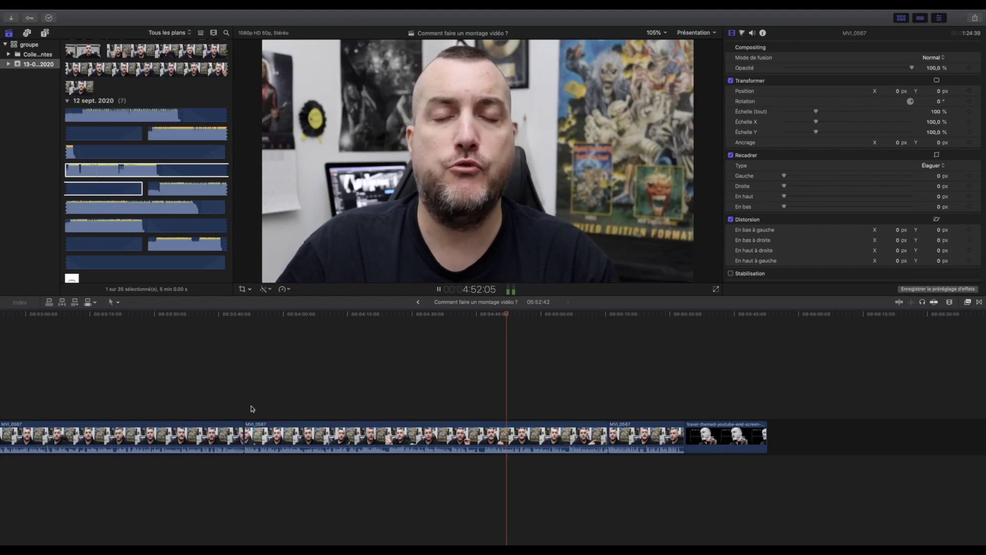
left_click(252, 408)
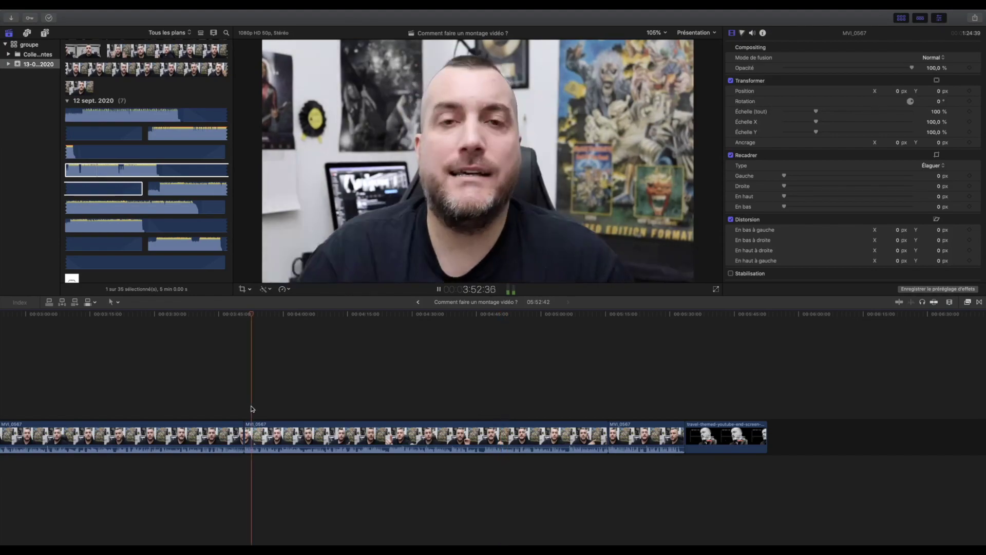
left_click(568, 411)
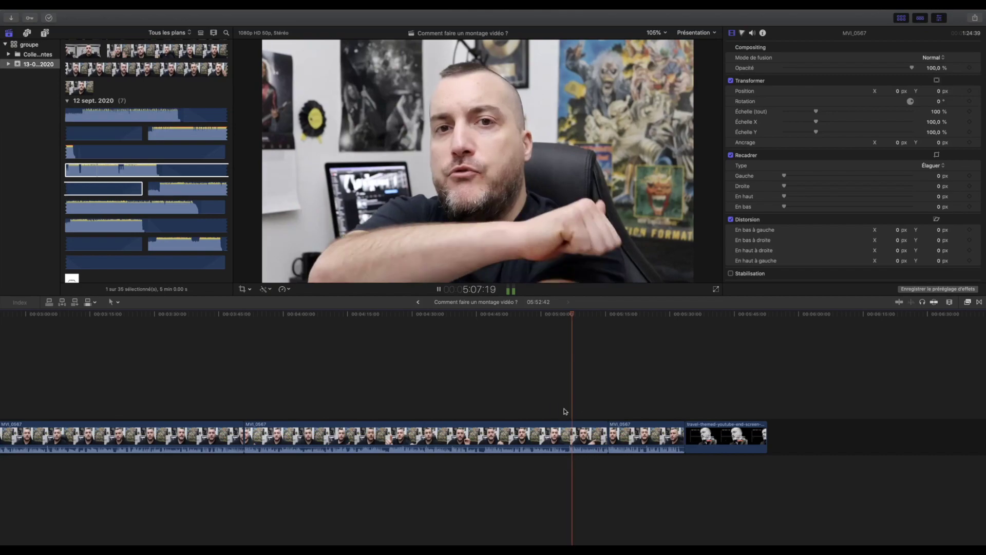
left_click(489, 411)
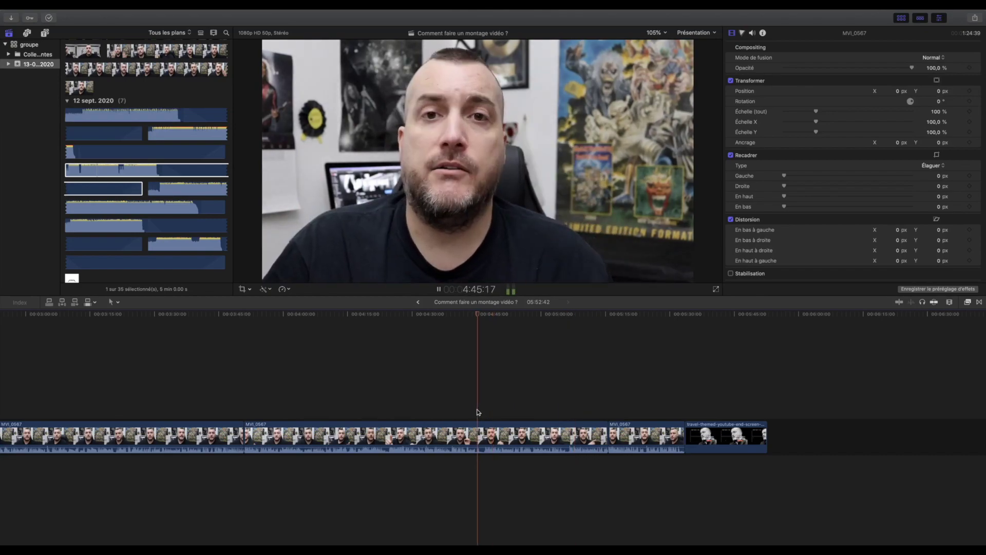
left_click(401, 413)
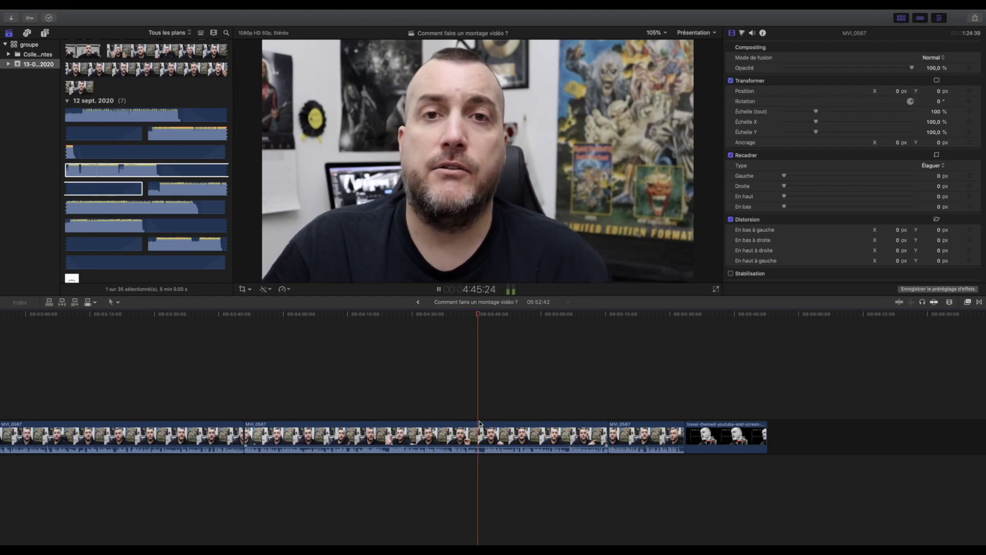
Step: Blade the talking-head clip at about 4:47
key("space")
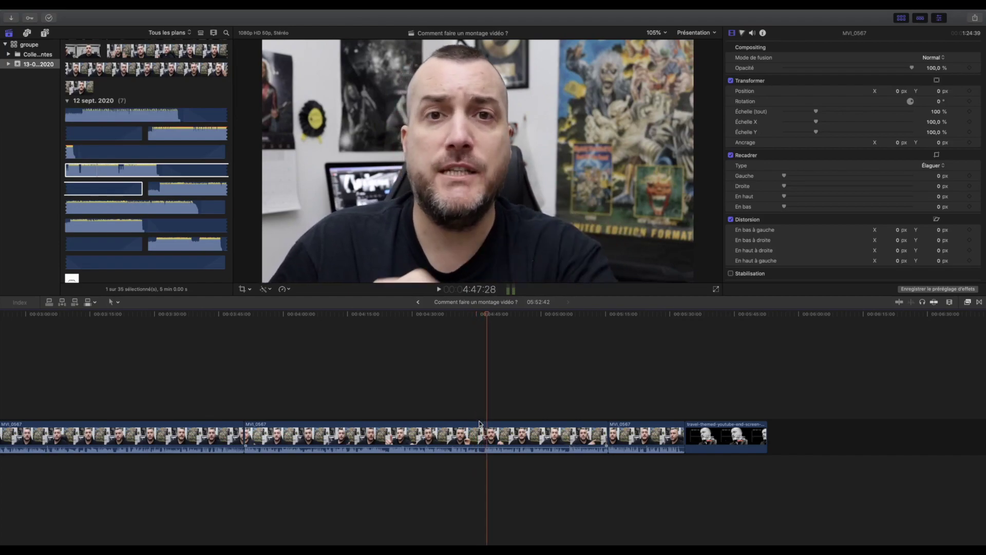
left_click(483, 418)
key("space")
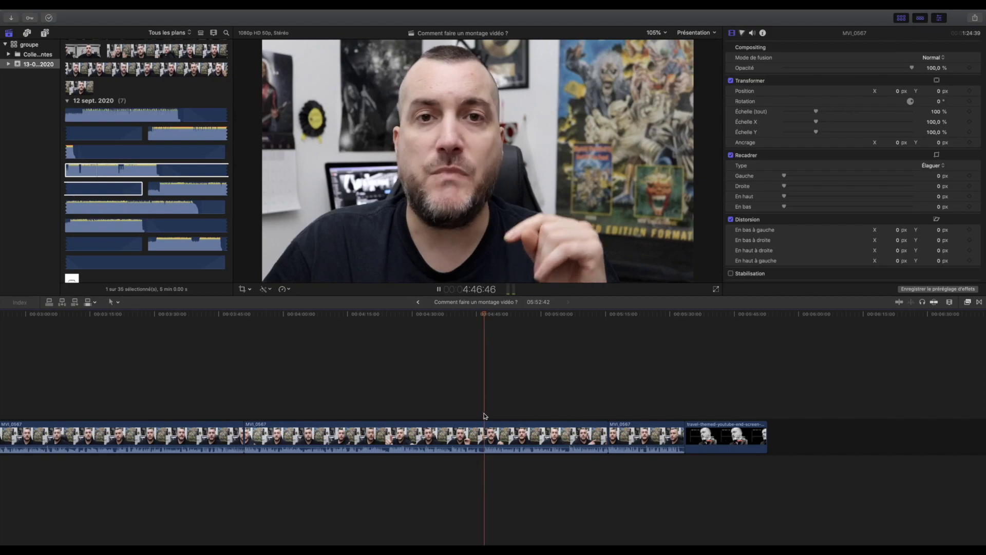
left_click(141, 12)
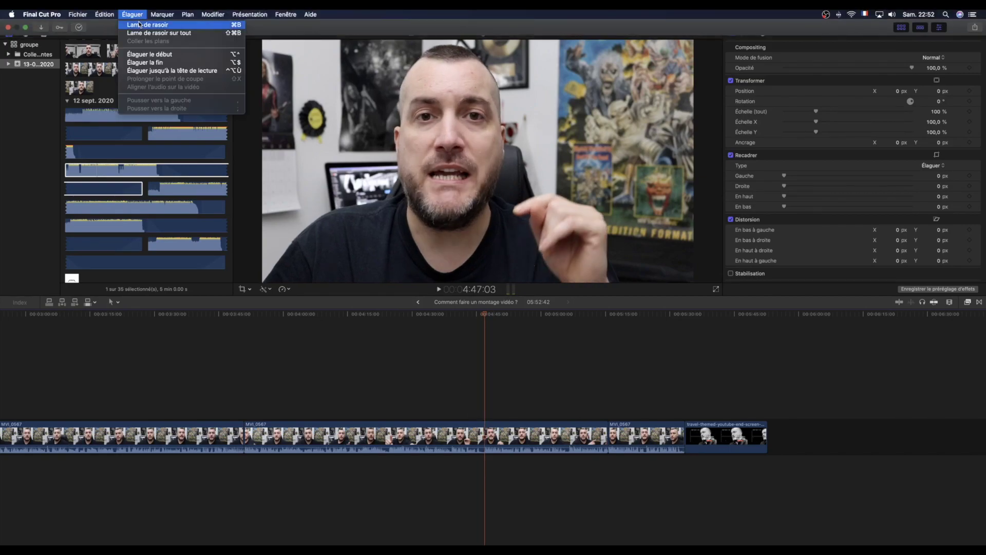
left_click(140, 26)
Step: Blade again at about 4:42, delete the piece between the cuts, and play across the new edit
left_click(466, 416)
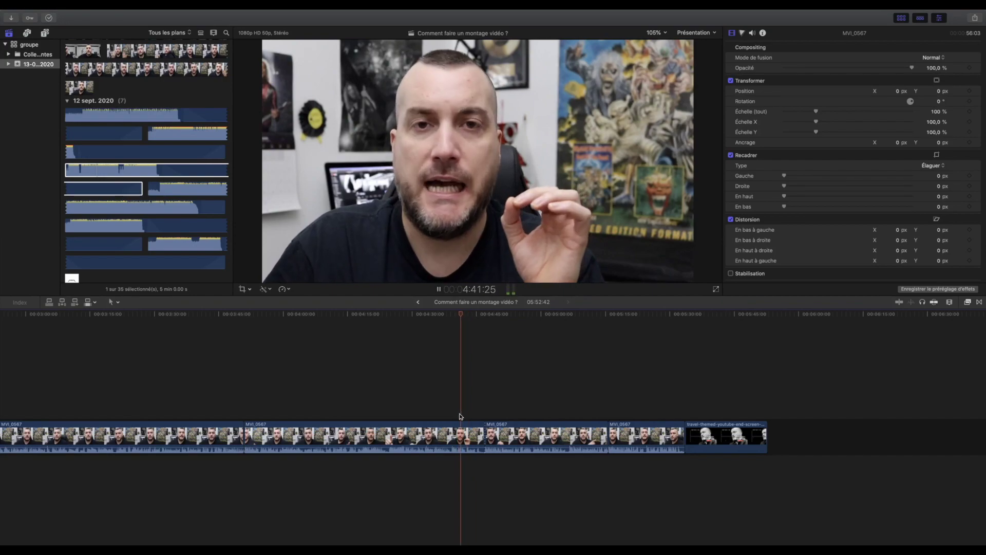
left_click(461, 416)
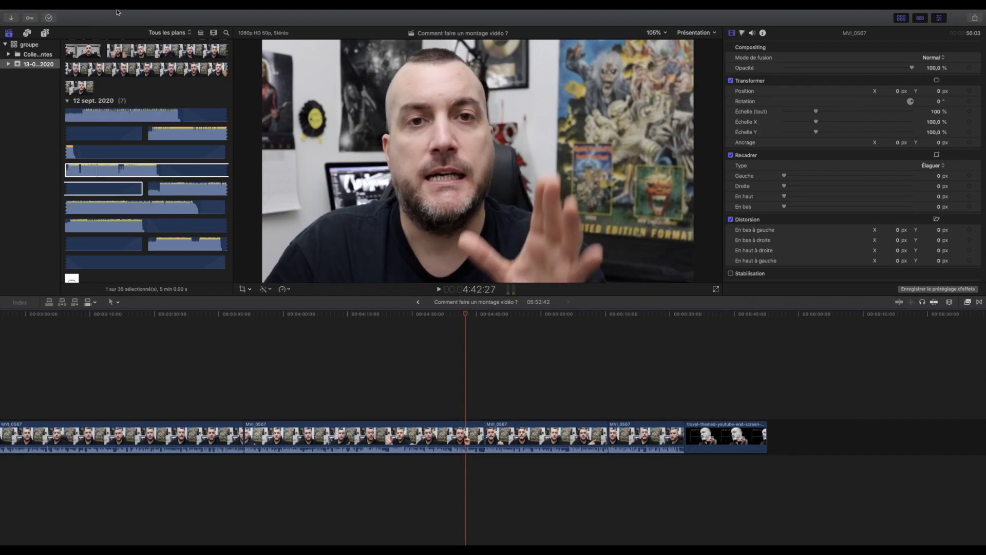
left_click(135, 12)
left_click(136, 23)
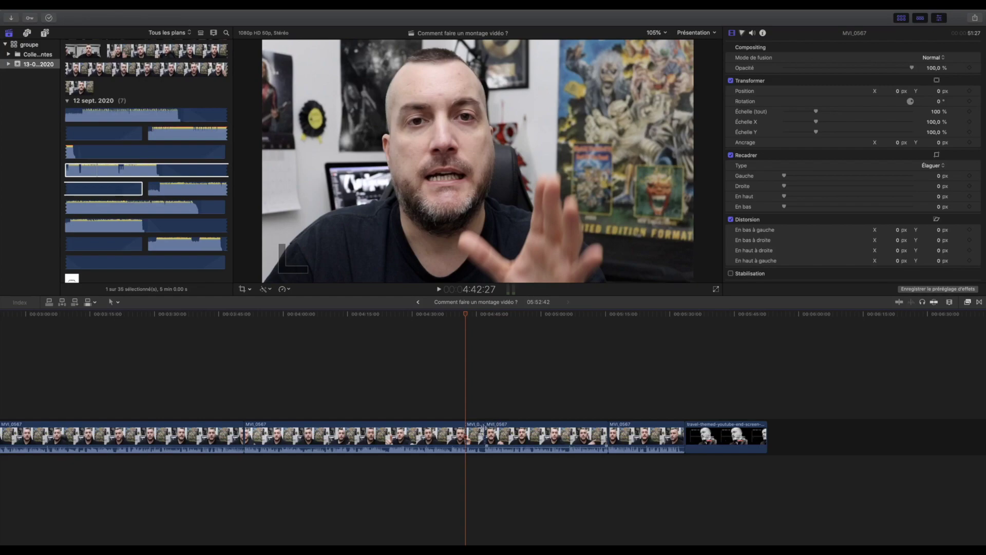
left_click(480, 433)
key("Delete")
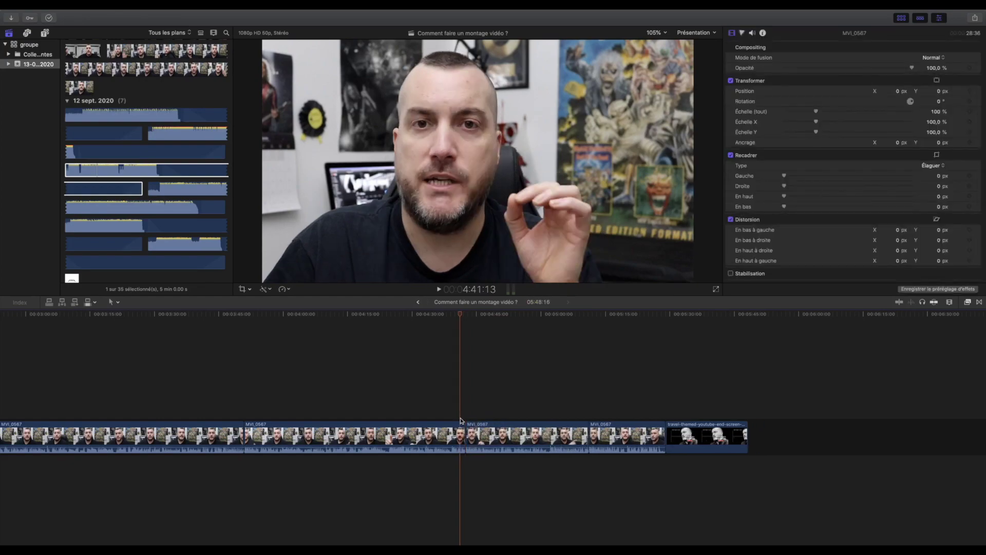
key("space")
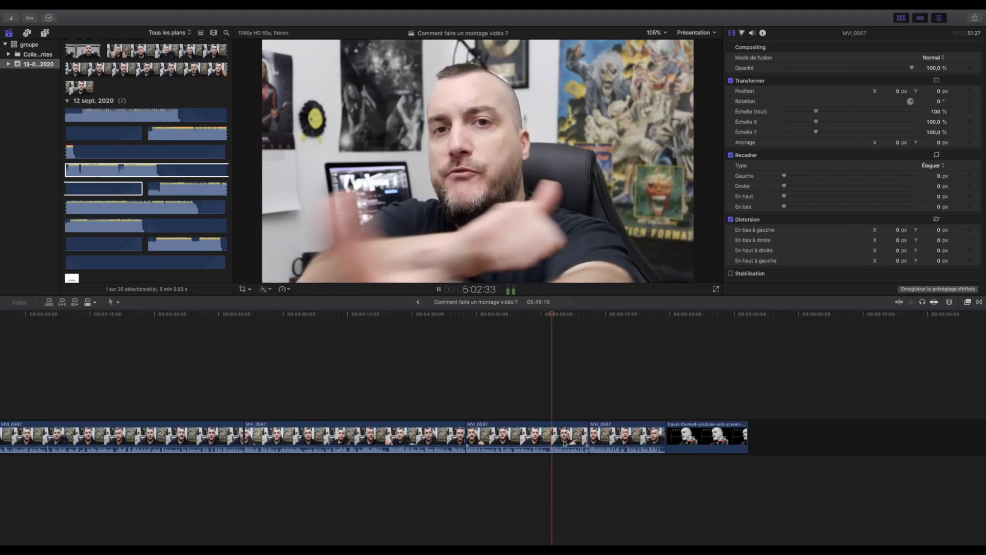
Step: Zoom the timeline fully in at about 5:01 and play the talking-head passage from around 5:00
key("space")
left_click(547, 416)
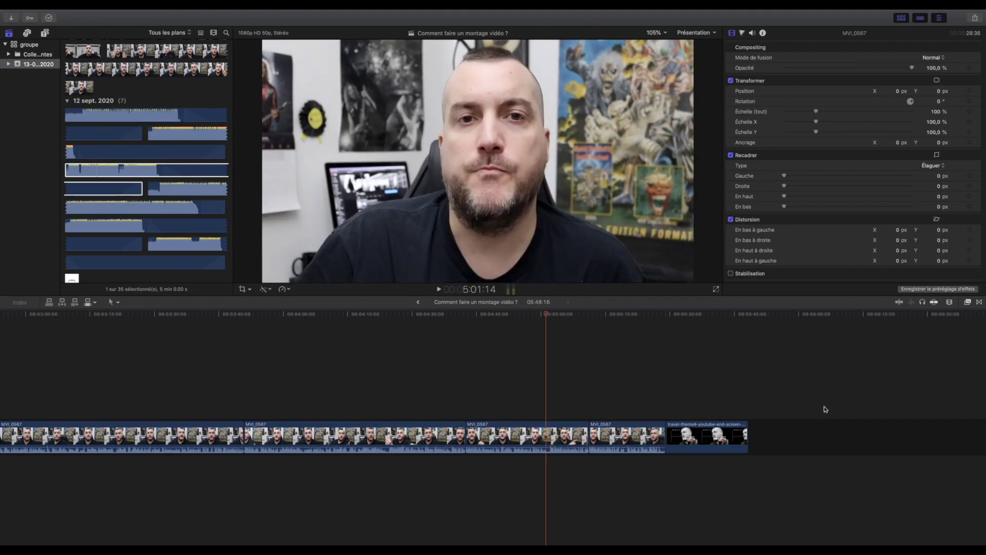
left_click(950, 303)
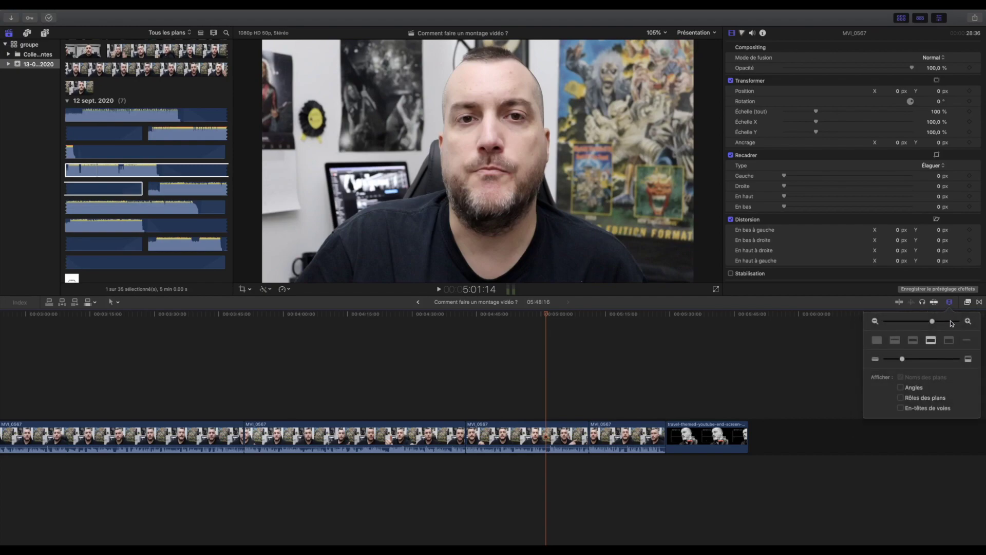
left_click(951, 321)
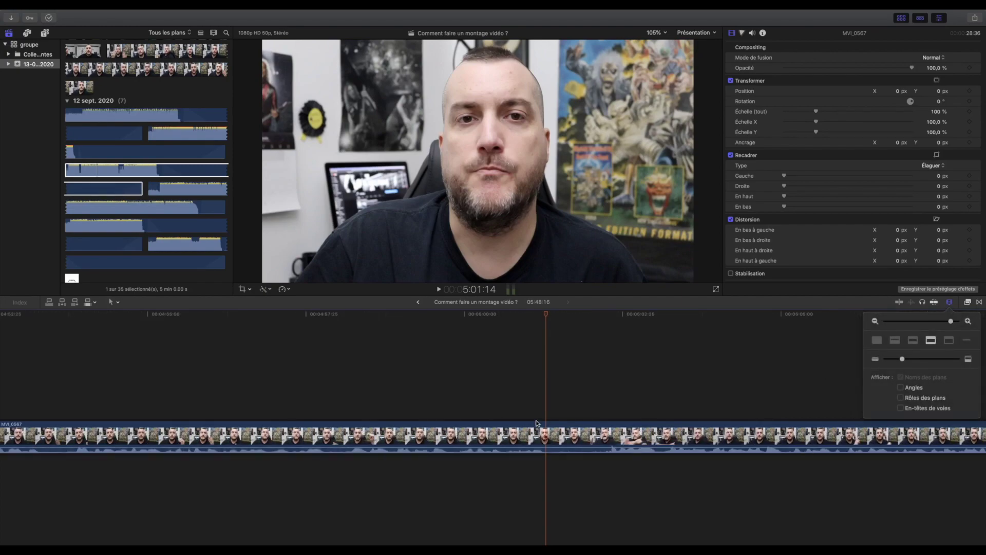
left_click(484, 415)
key("space")
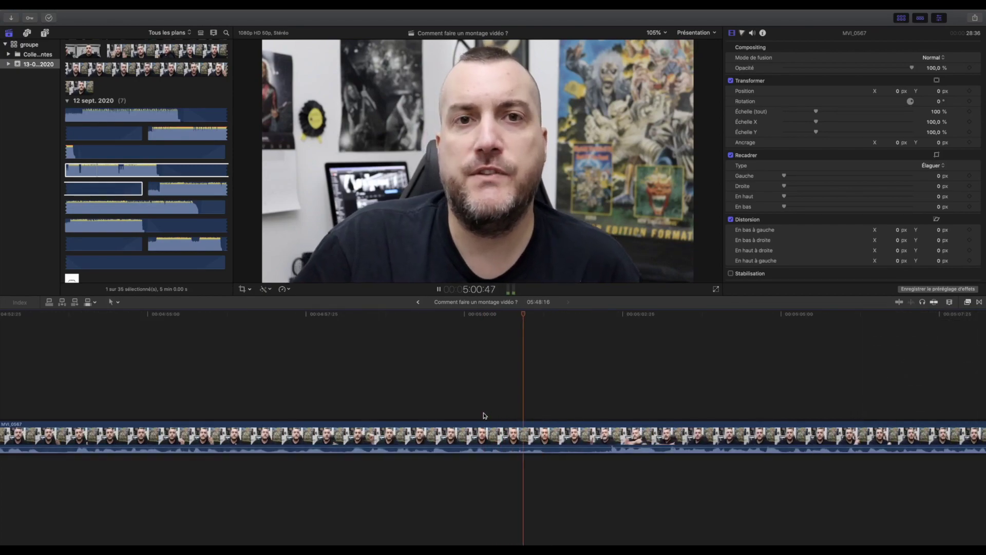
key("space")
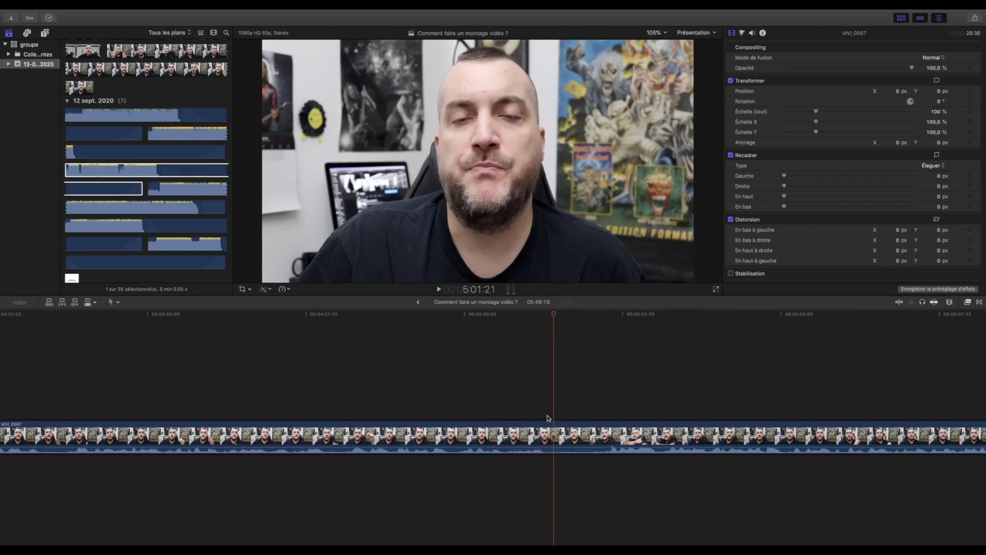
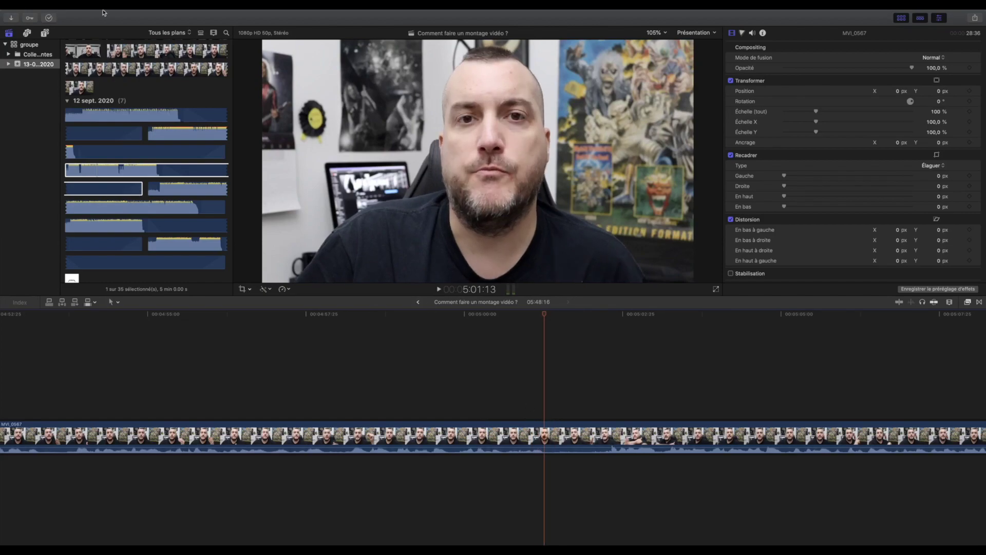
Step: Blade the talking-head clip at 5:01:13 and 5:02:14 and delete the piece between
left_click(130, 14)
left_click(136, 27)
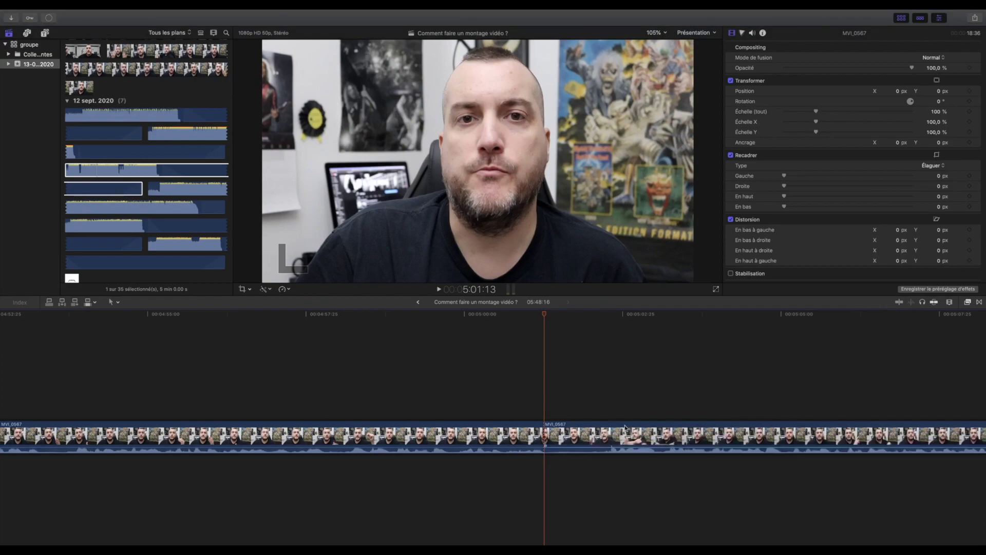
left_click(611, 415)
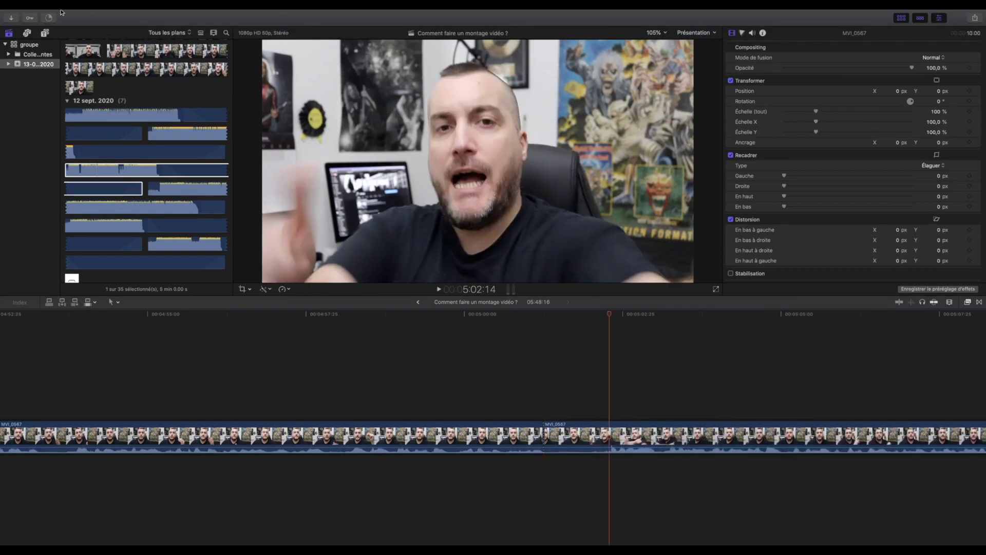
left_click(129, 14)
left_click(135, 26)
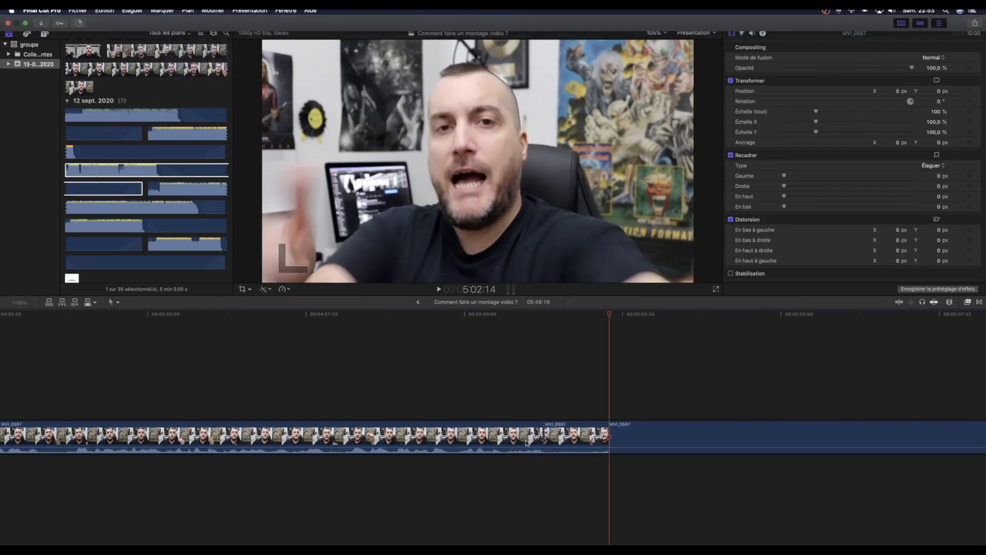
left_click(559, 431)
key("Delete")
Step: Play back from just before the cut to check the join
left_click(452, 405)
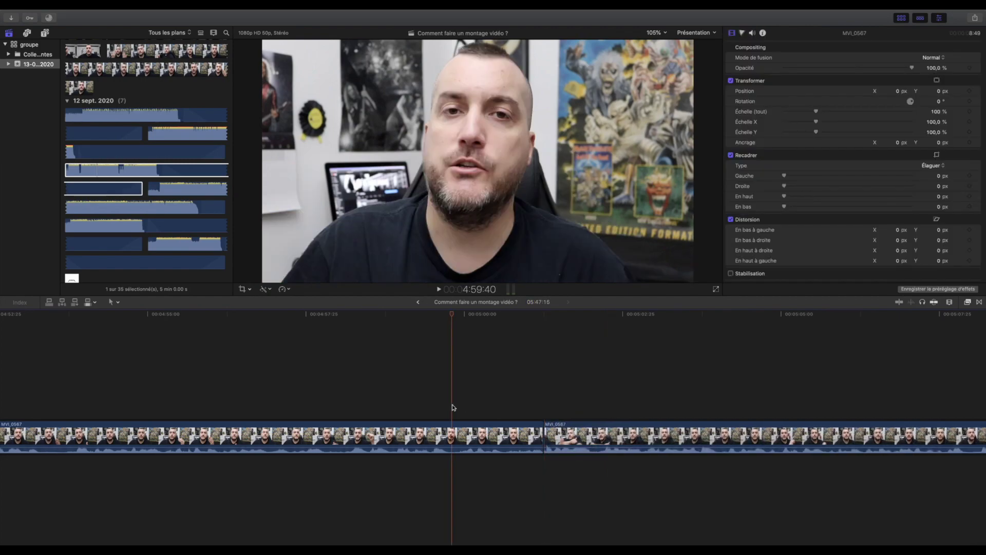
key("space")
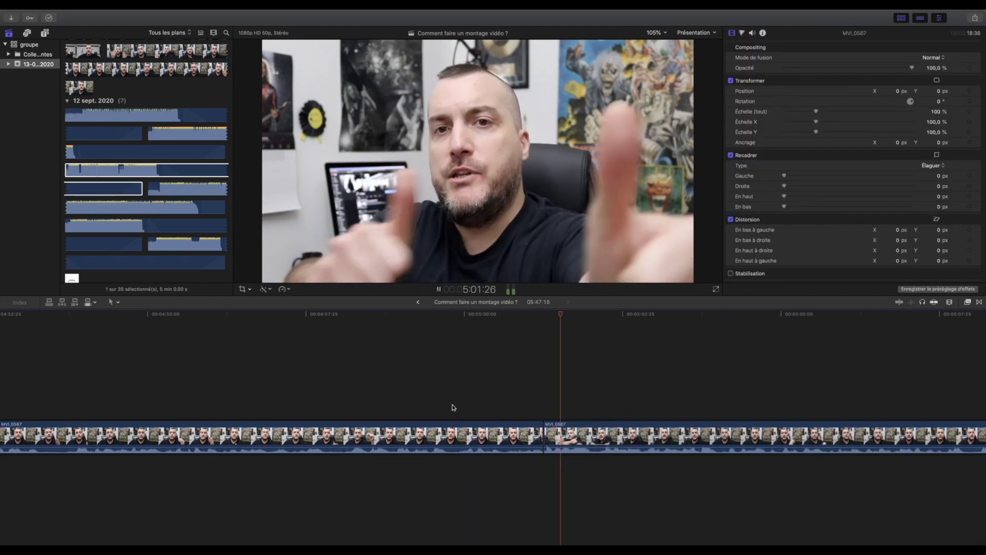
key("space")
Step: Zoom the timeline out and play from 4:06, stopping at 4:24:05
left_click(950, 302)
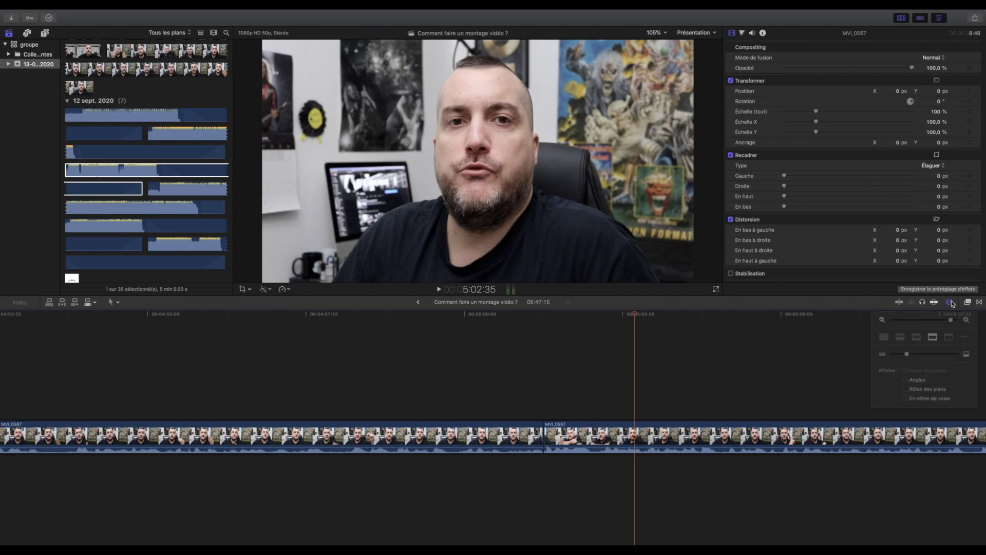
left_click_drag(950, 320, 938, 320)
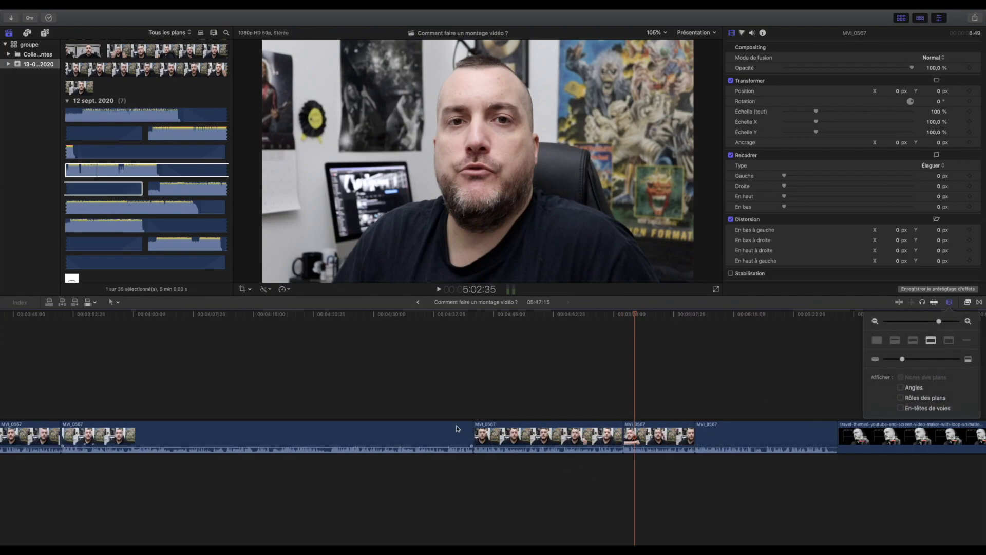
scroll(244, 399, "left", 3)
left_click(245, 397)
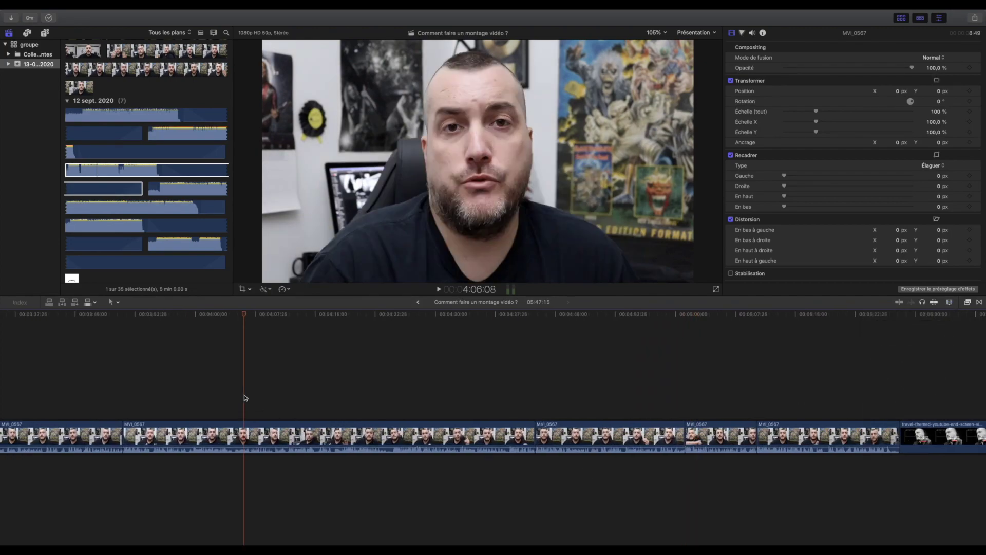
key("space")
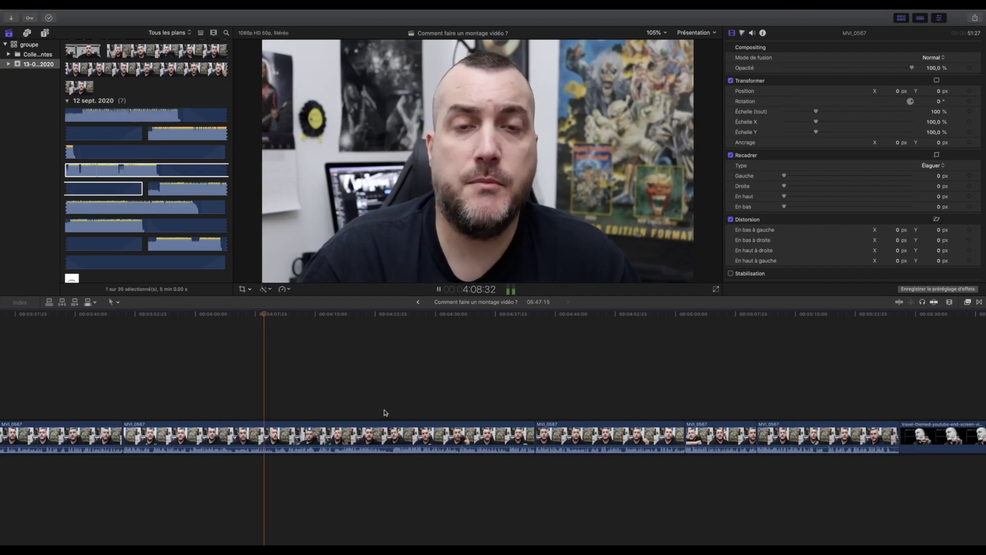
left_click(385, 412)
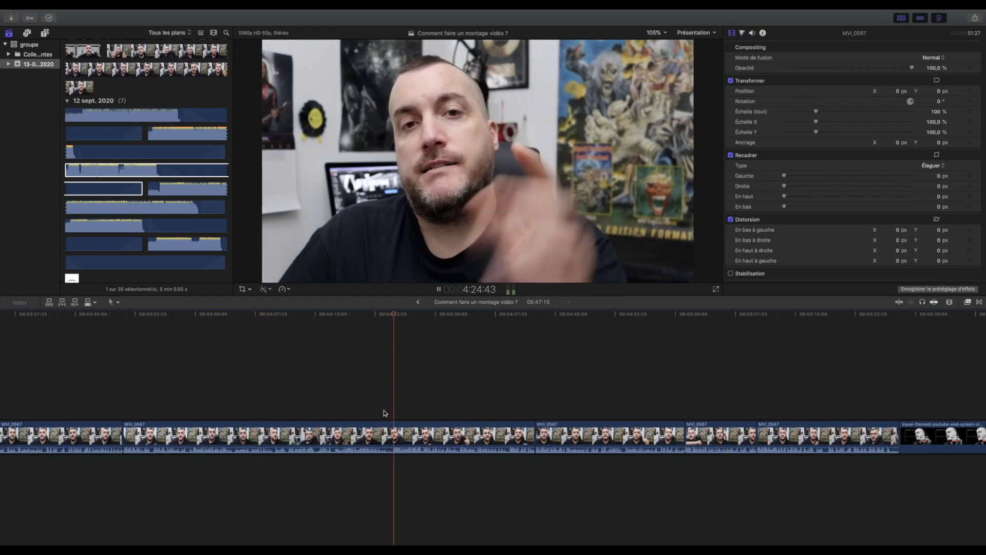
left_click(380, 412)
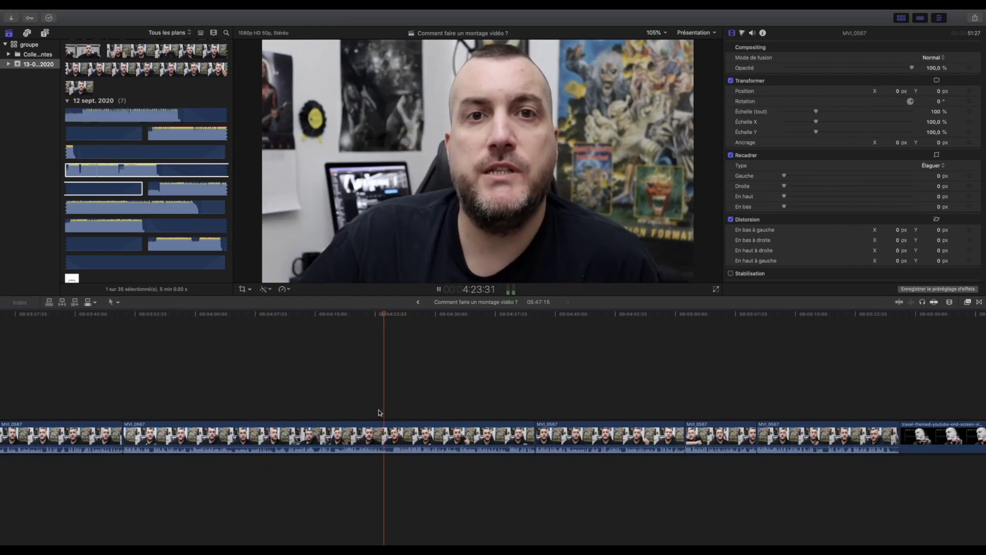
key("space")
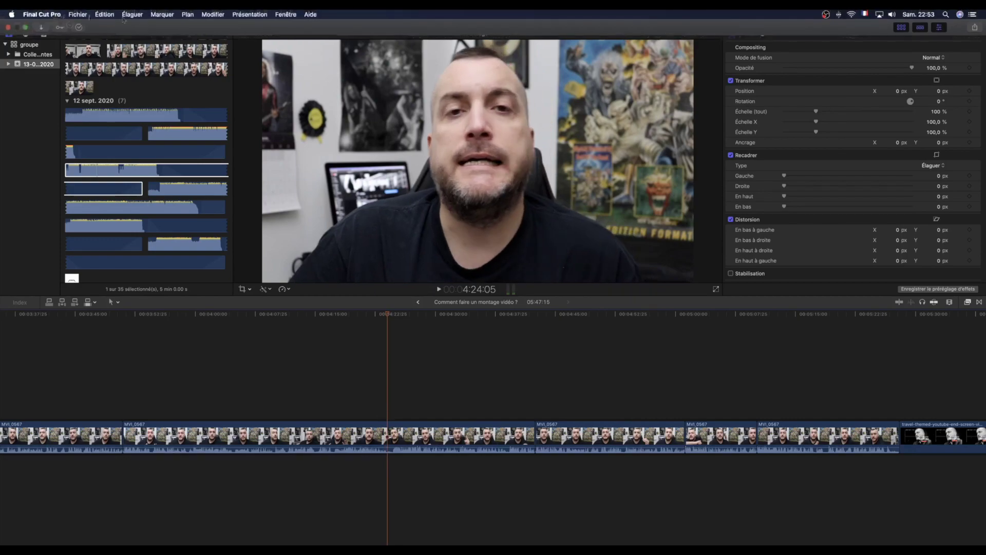
Step: Blade the clip at 4:24:05 and 4:24:38 and delete the piece between
left_click(128, 15)
left_click(136, 26)
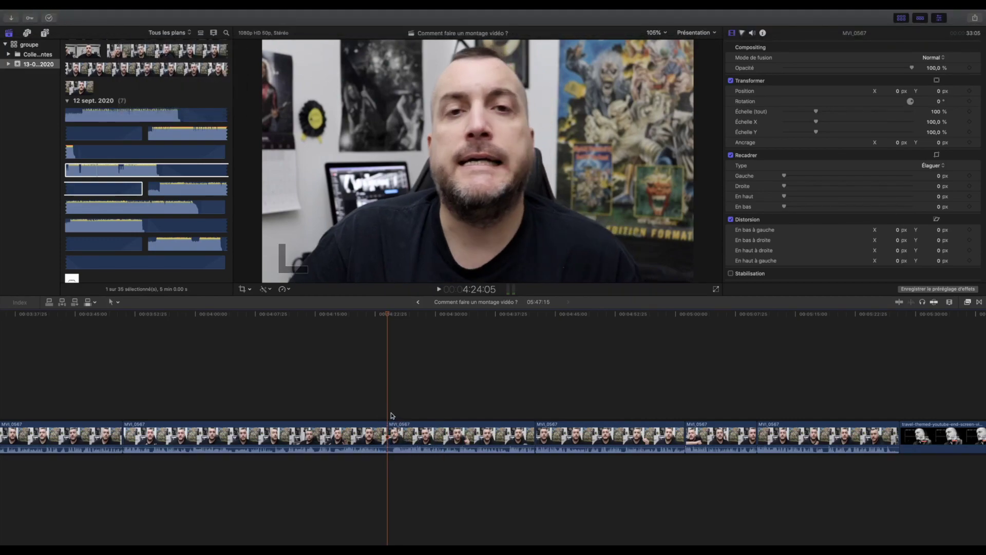
left_click(391, 416)
left_click(393, 416)
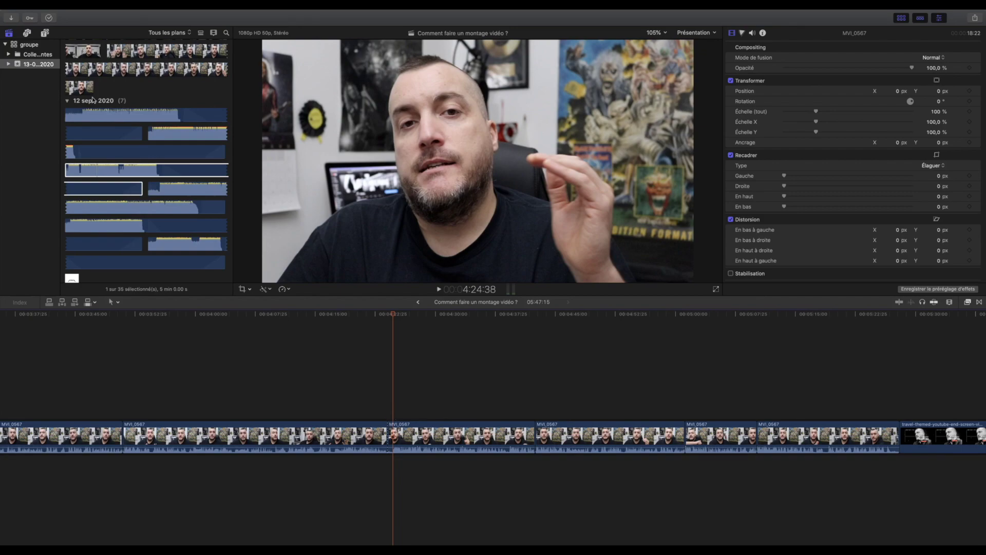
left_click(129, 13)
left_click(137, 26)
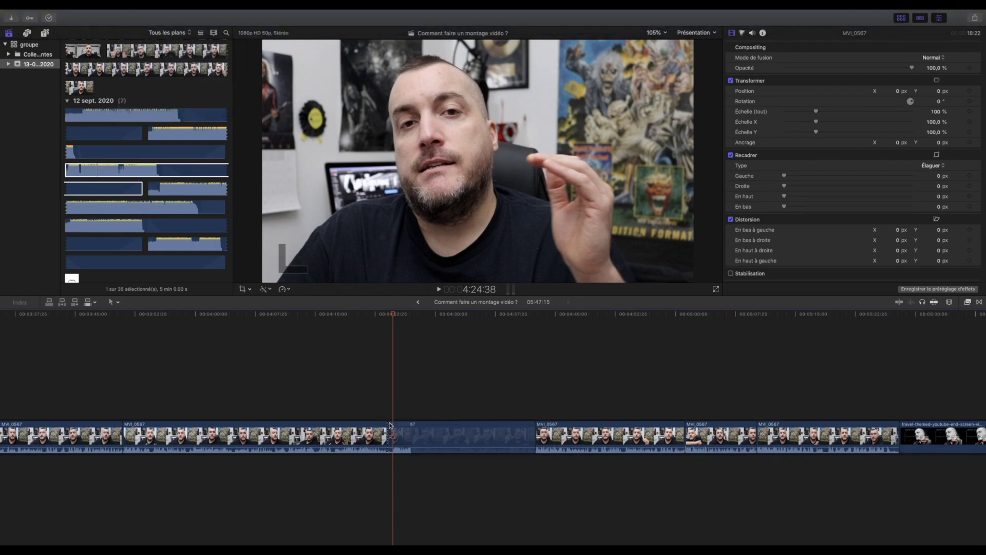
left_click(390, 429)
key("Delete")
Step: Play back the joined cut, stopping at 4:26:44
left_click(364, 414)
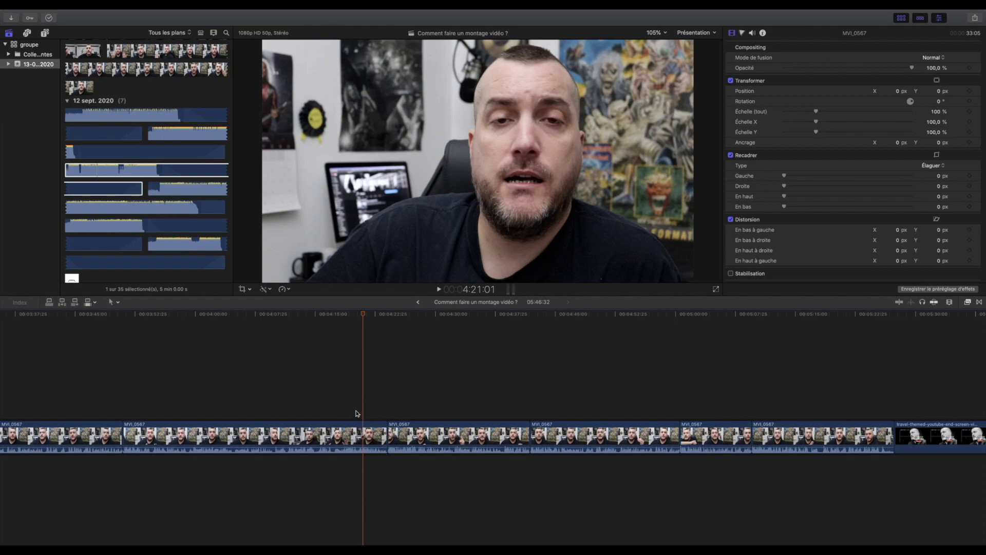
key("space")
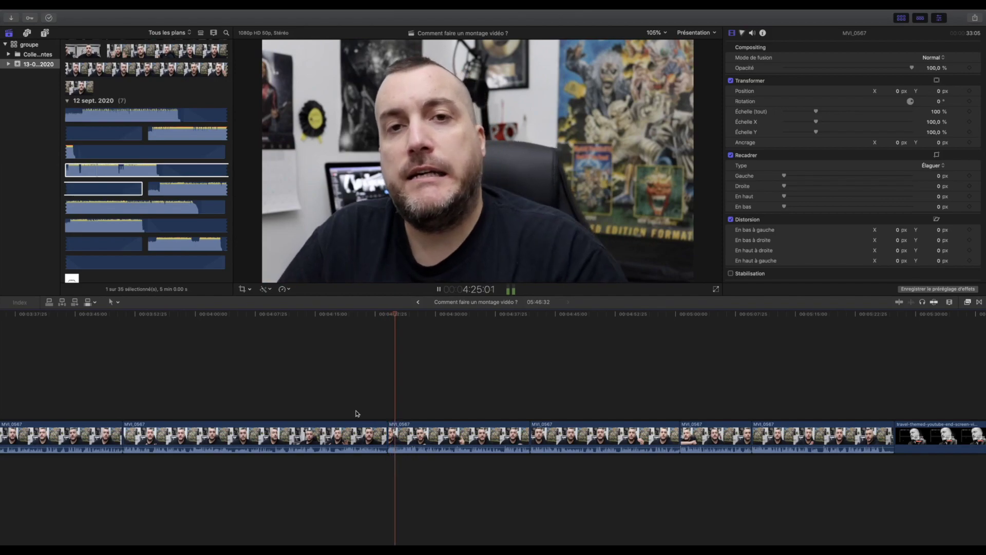
key("space")
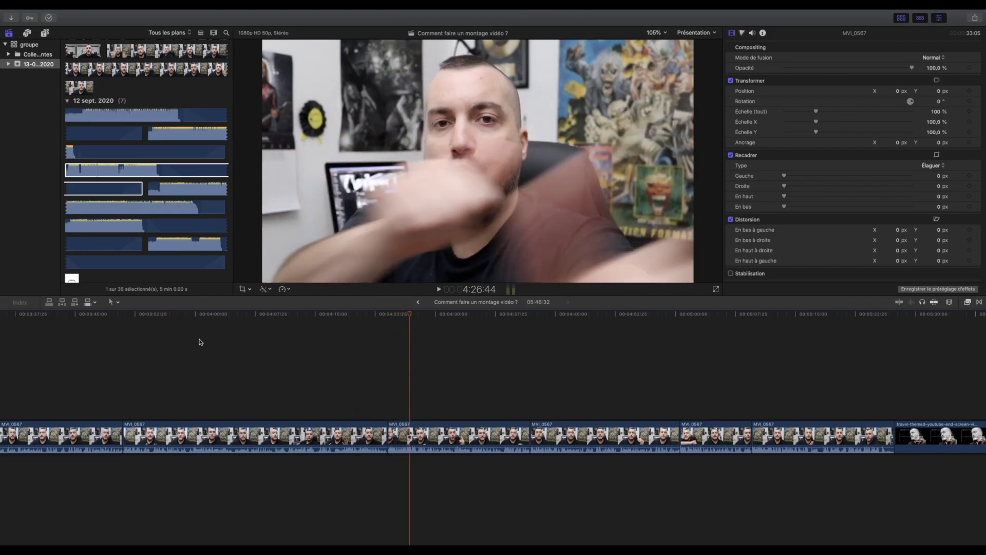
Step: Place the youtube-likes clip above the talking-head clip at the playhead near 4:26
scroll(163, 211, "down", 10)
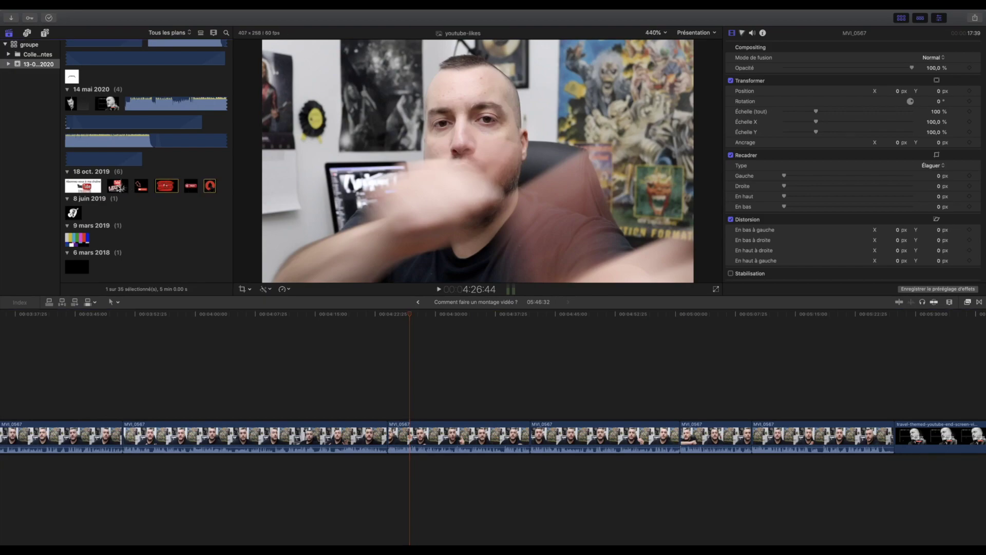
left_click(119, 186)
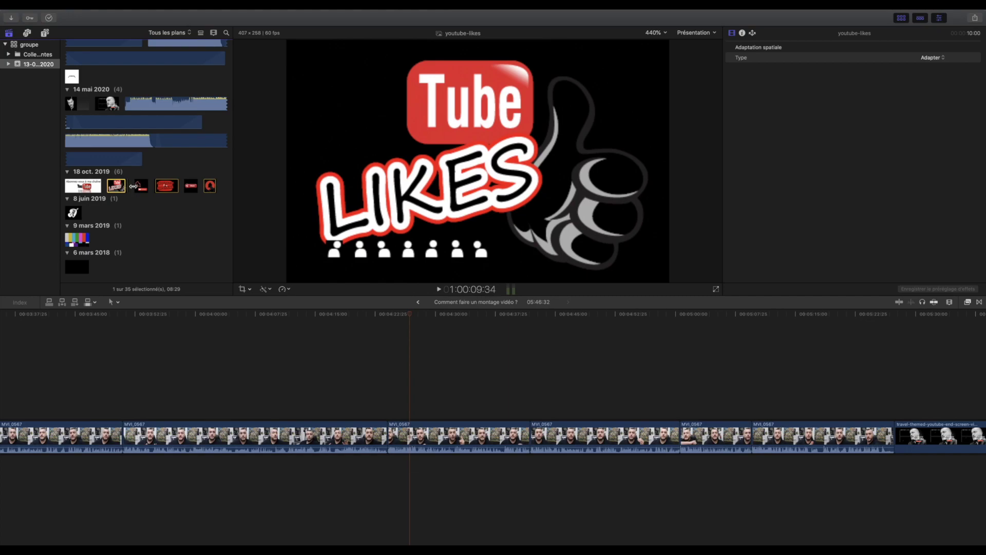
left_click_drag(446, 348, 406, 402)
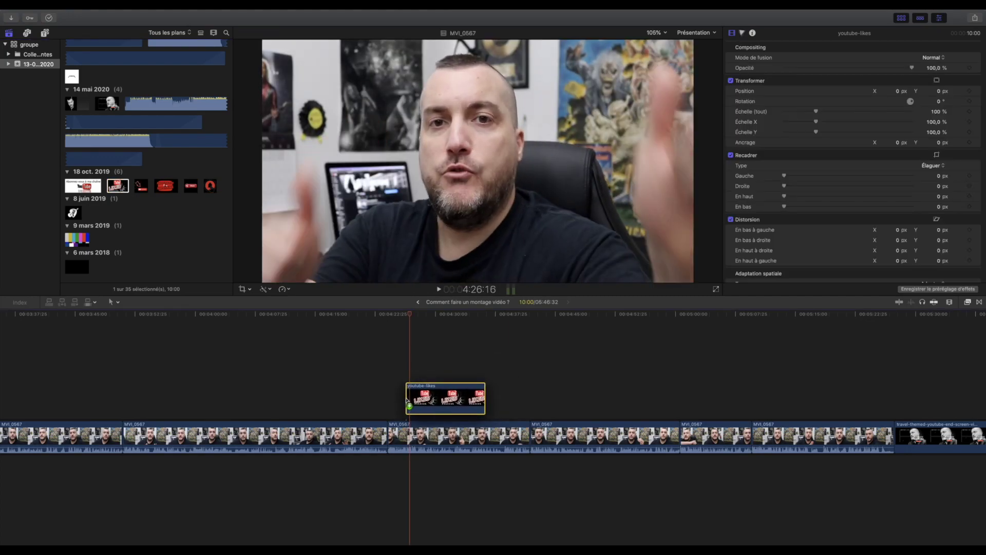
left_click_drag(405, 400, 405, 400)
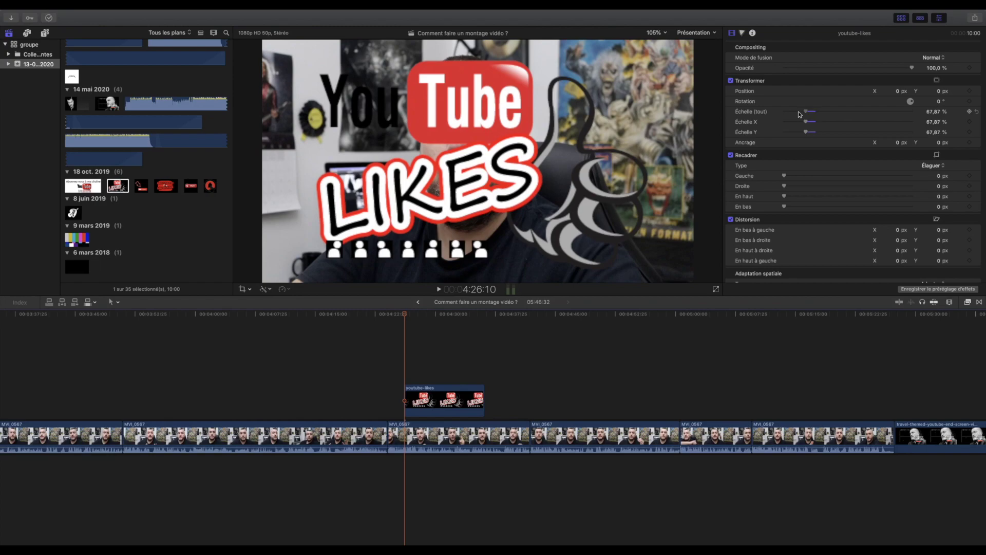
Step: Scale the LIKES overlay to 28.66% and set Position X to -650 px, previewing it
left_click_drag(800, 114, 794, 114)
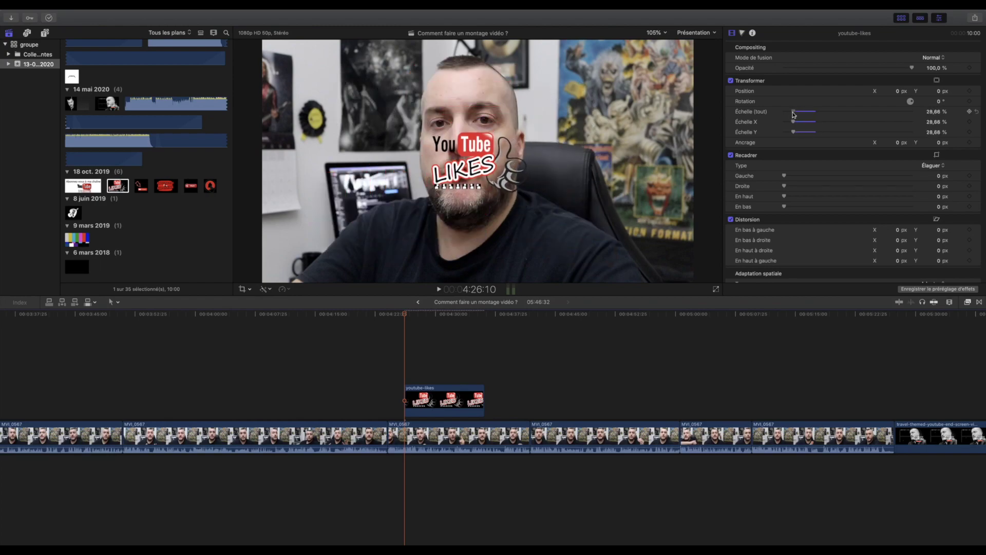
left_click(898, 92)
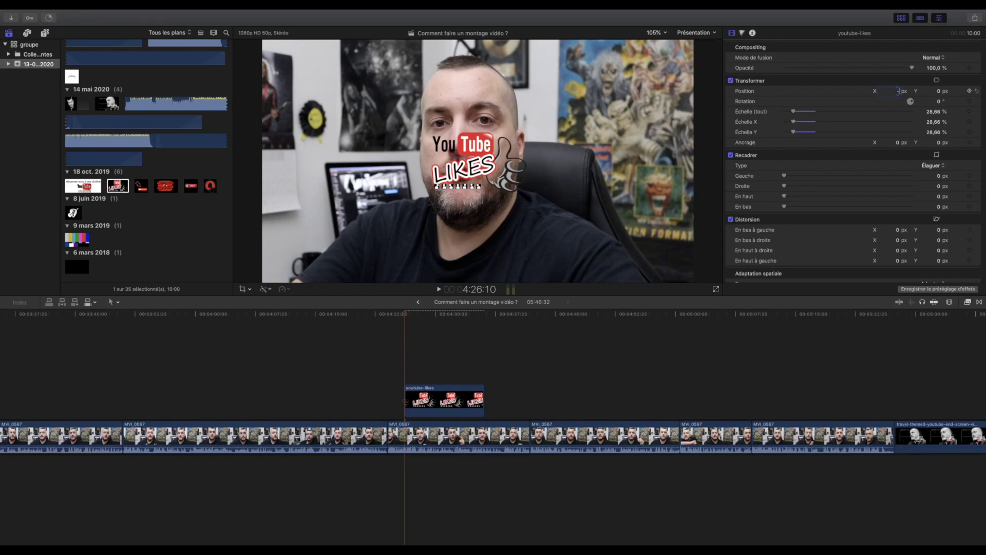
key("Return")
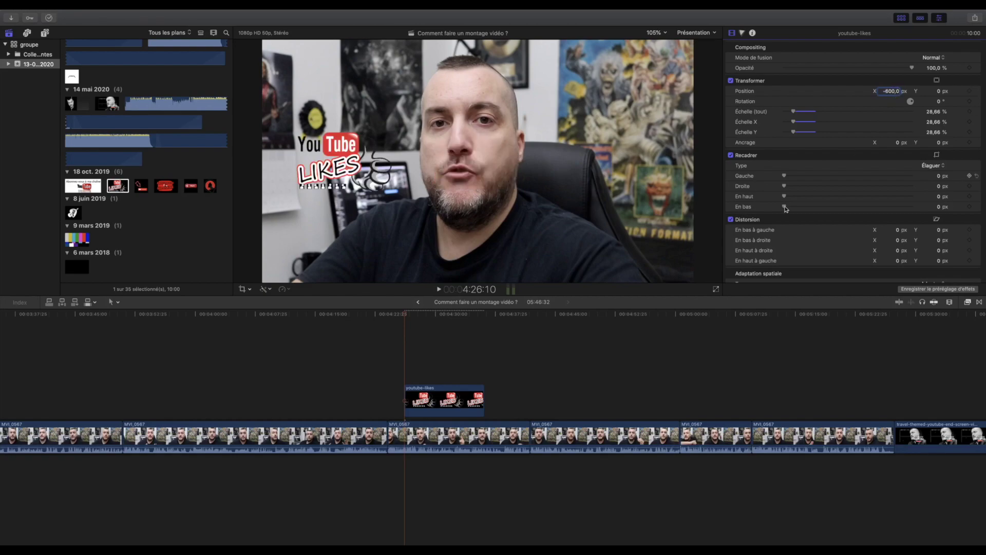
key("space")
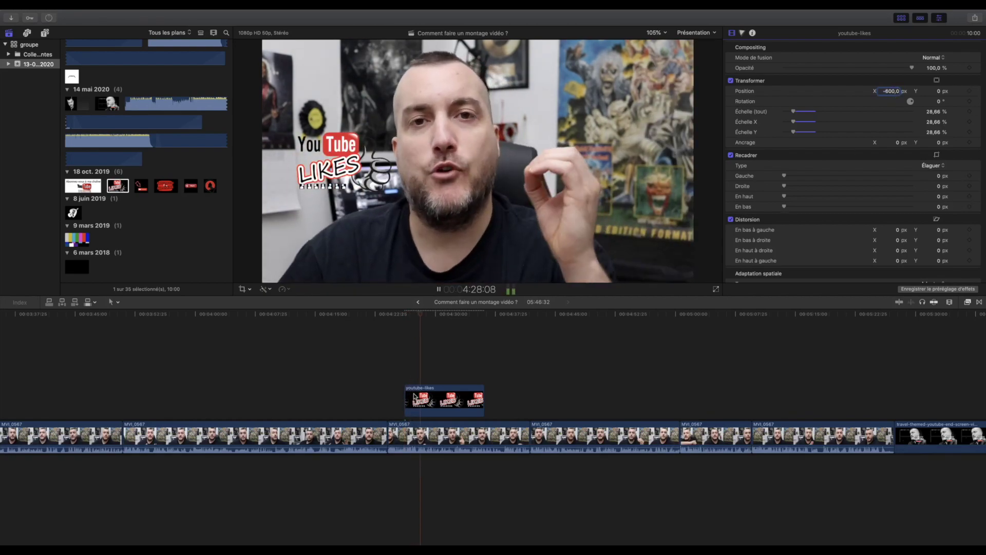
key("space")
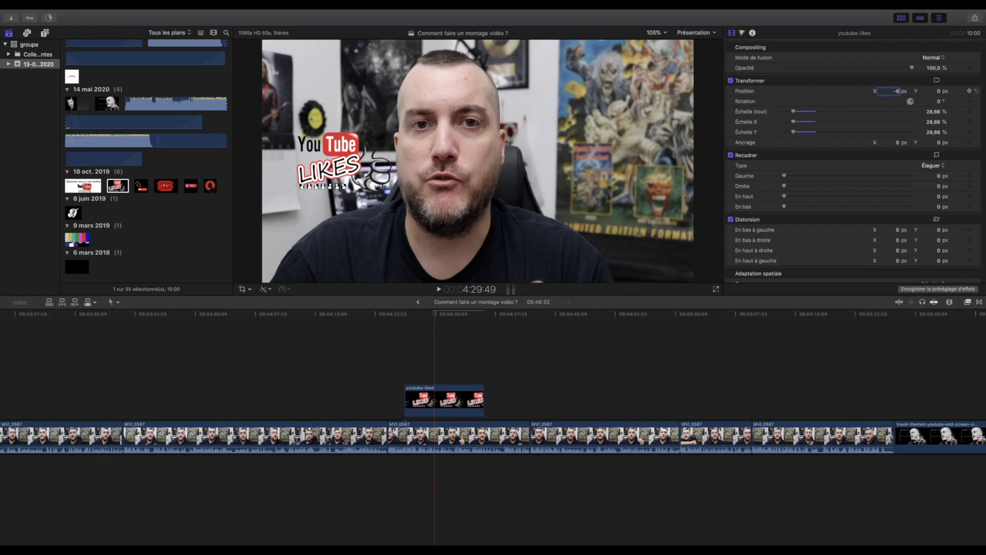
type("50,0")
key("Return")
left_click(402, 373)
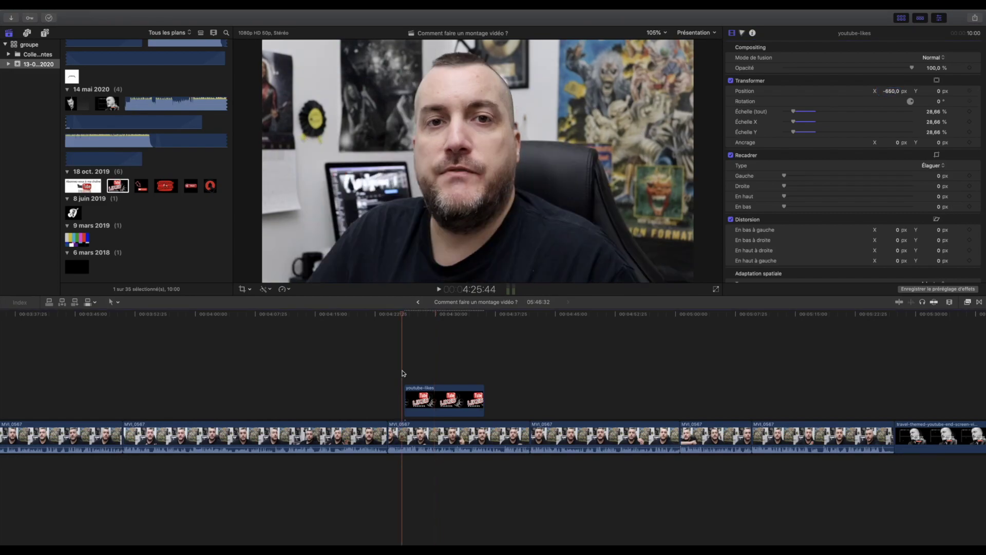
key("space")
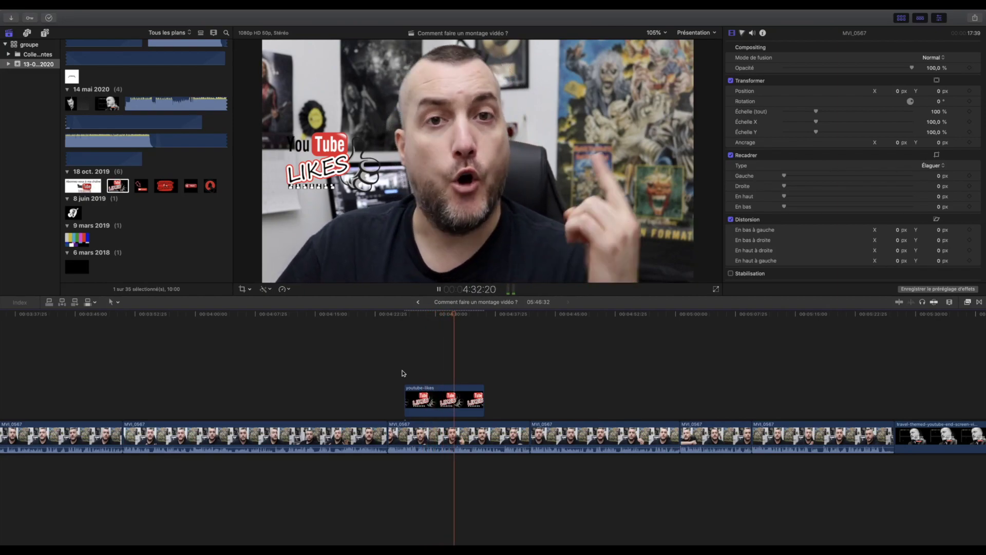
Step: Trim the end of the youtube-likes overlay shorter and replay it from its start
key("space")
left_click(484, 398)
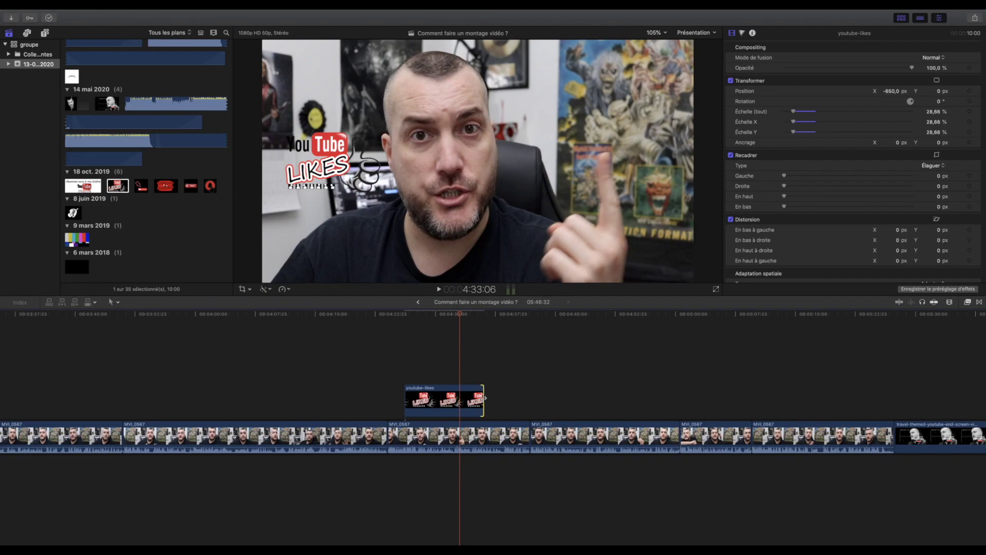
left_click_drag(484, 398, 457, 400)
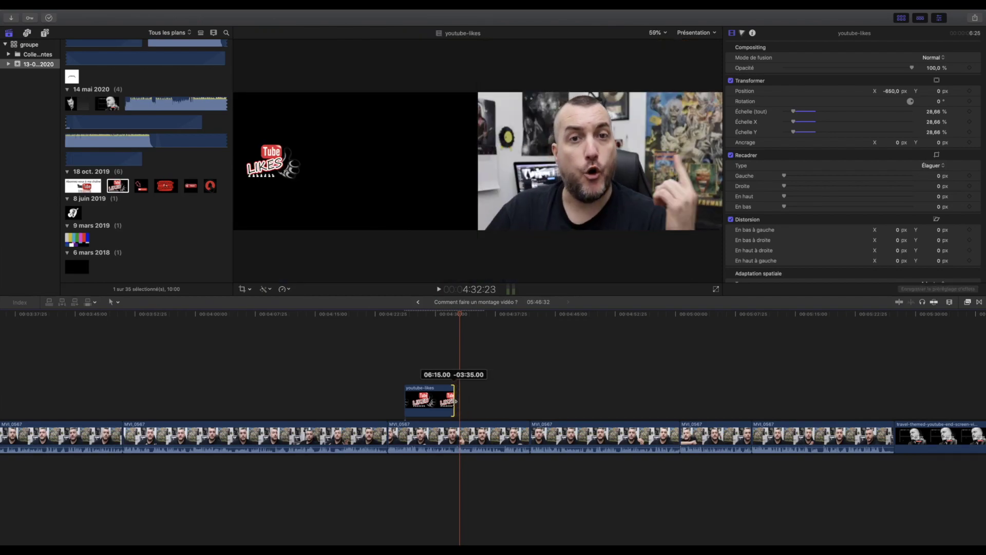
left_click_drag(456, 400, 454, 401)
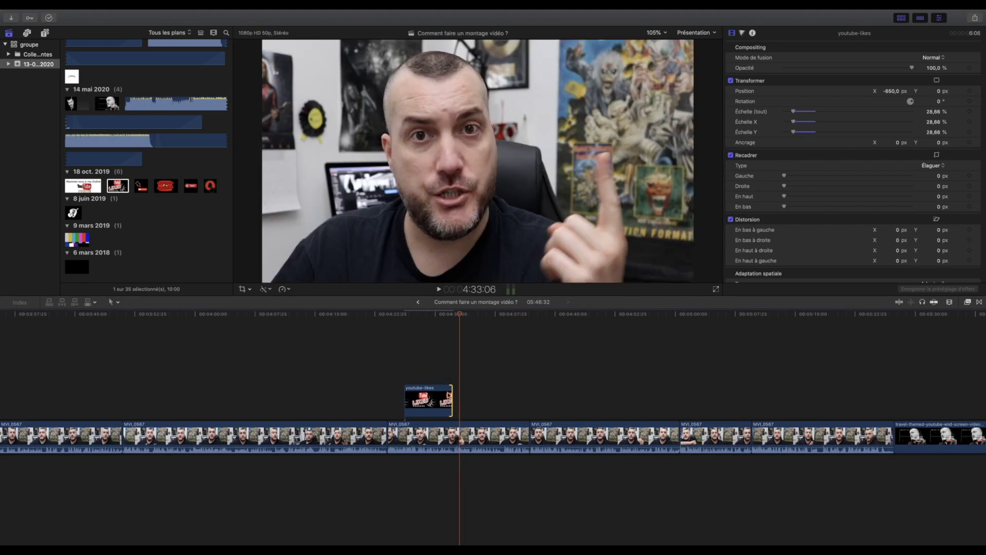
left_click(424, 380)
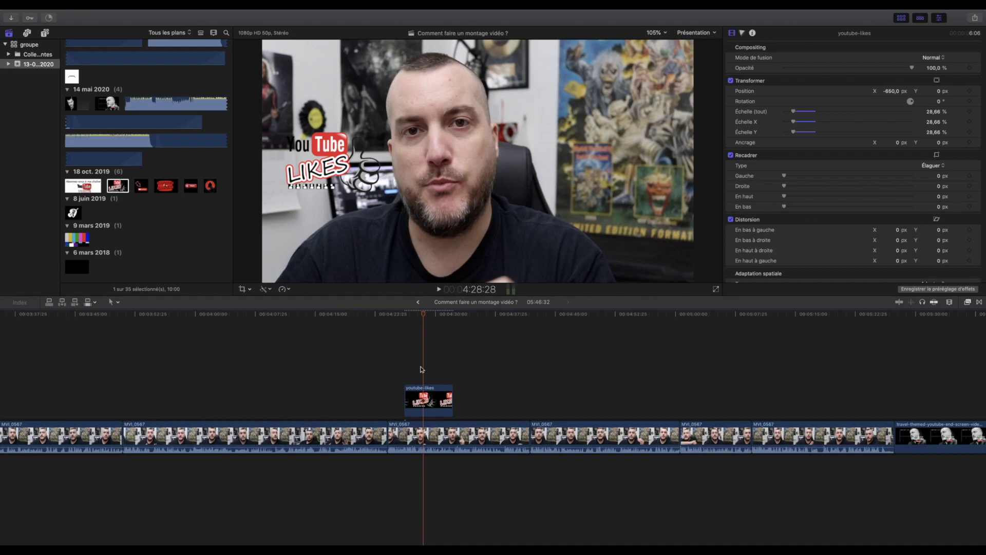
left_click(411, 381)
left_click(408, 380)
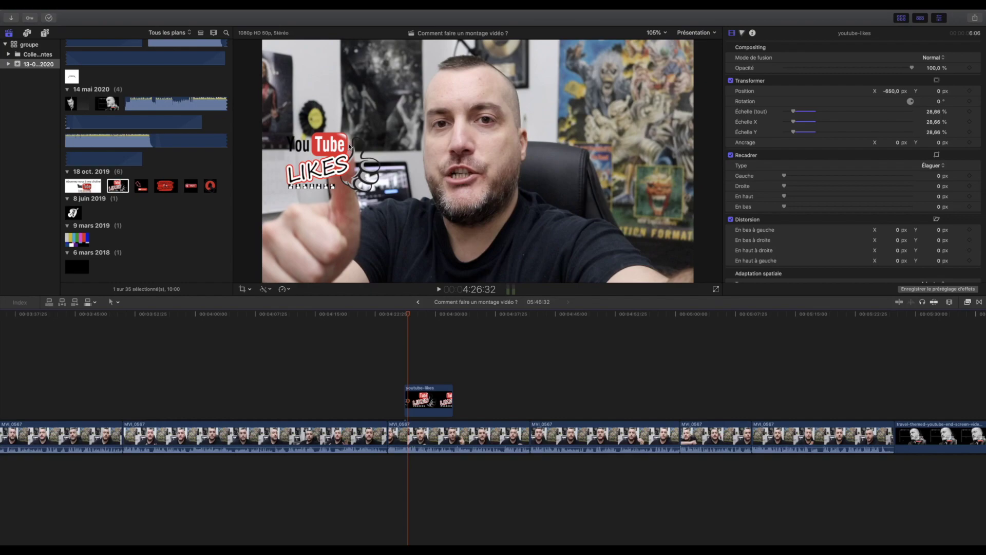
left_click(460, 369)
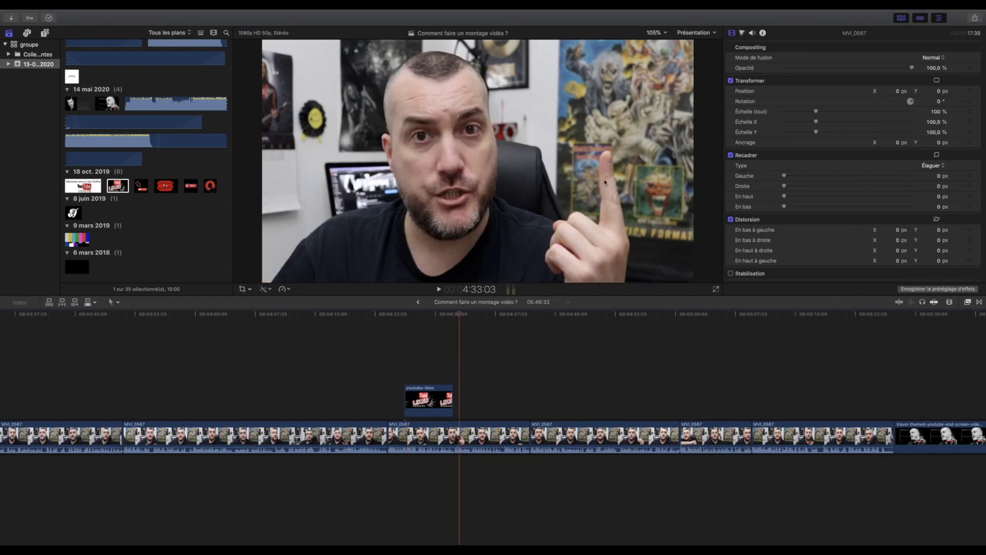
Step: Place share-button-500x500 above the footage, scaled to 32.72% with Position X 650 px
left_click(190, 189)
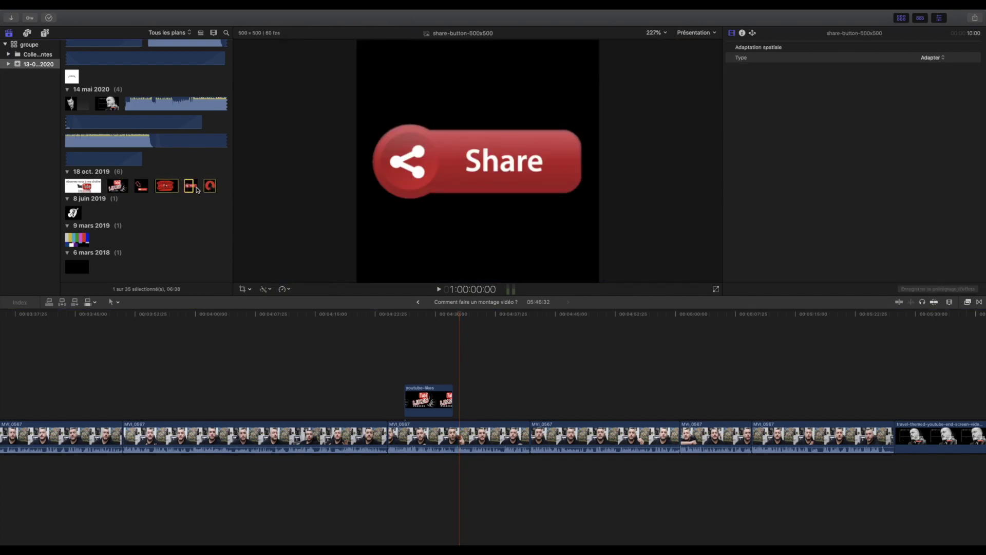
left_click_drag(431, 381, 460, 402)
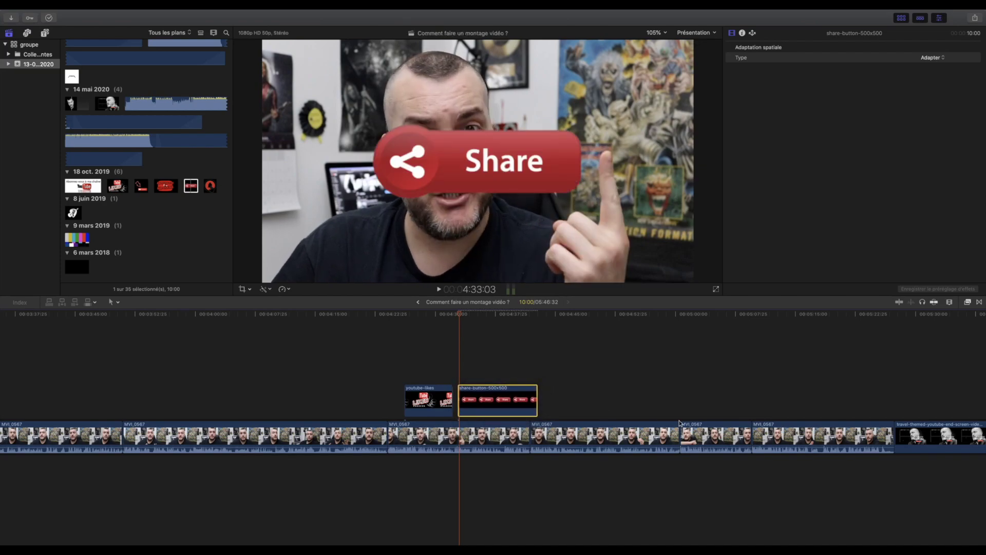
left_click_drag(817, 113, 797, 115)
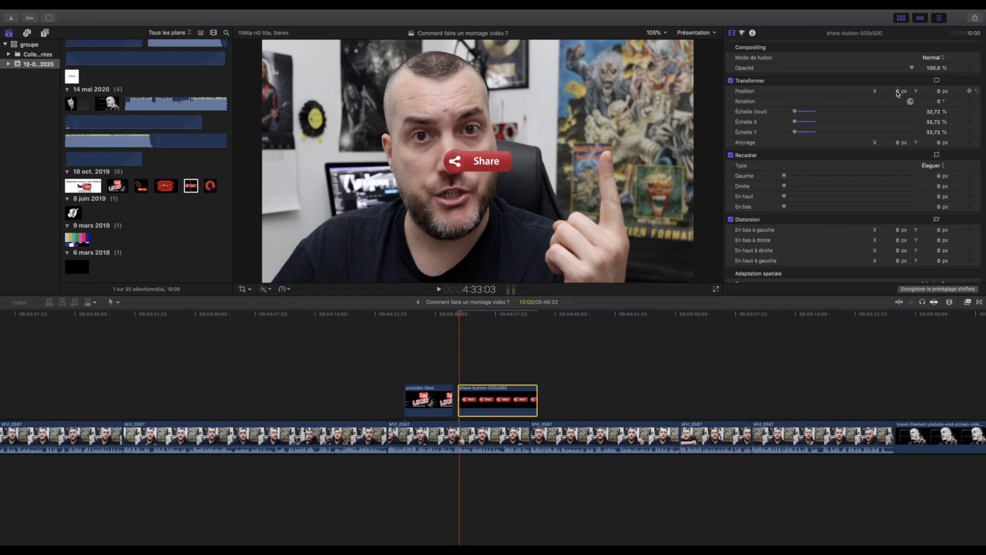
left_click(898, 92)
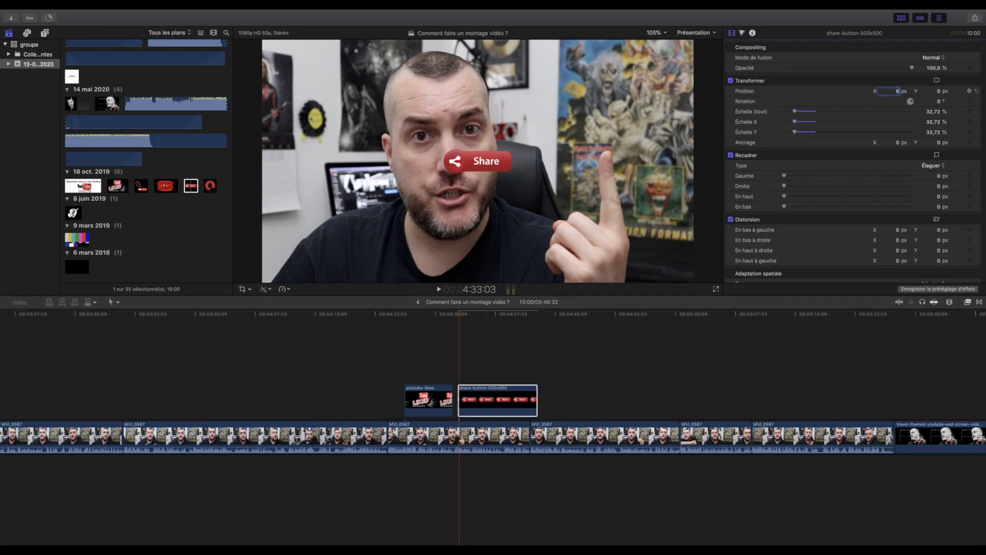
type("650")
key("Return")
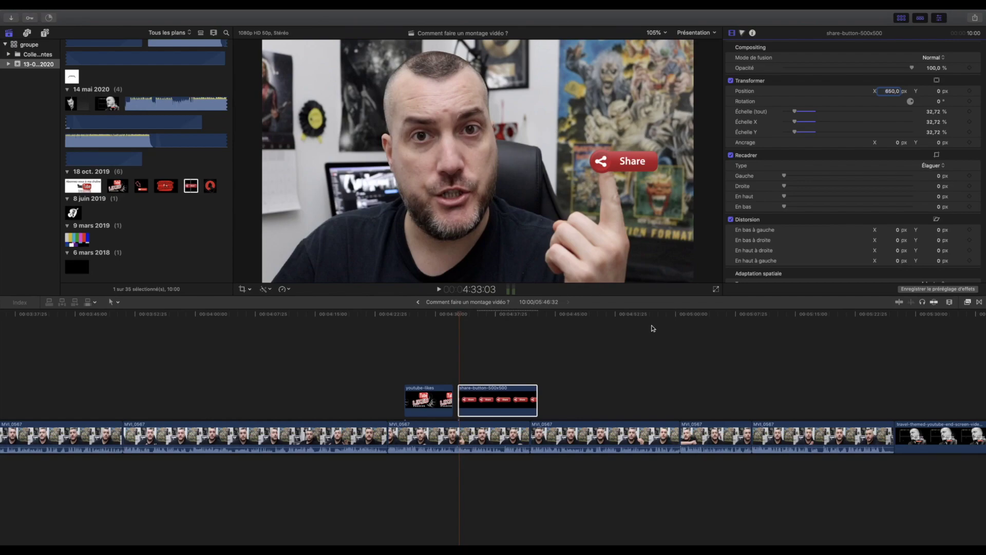
left_click(681, 409)
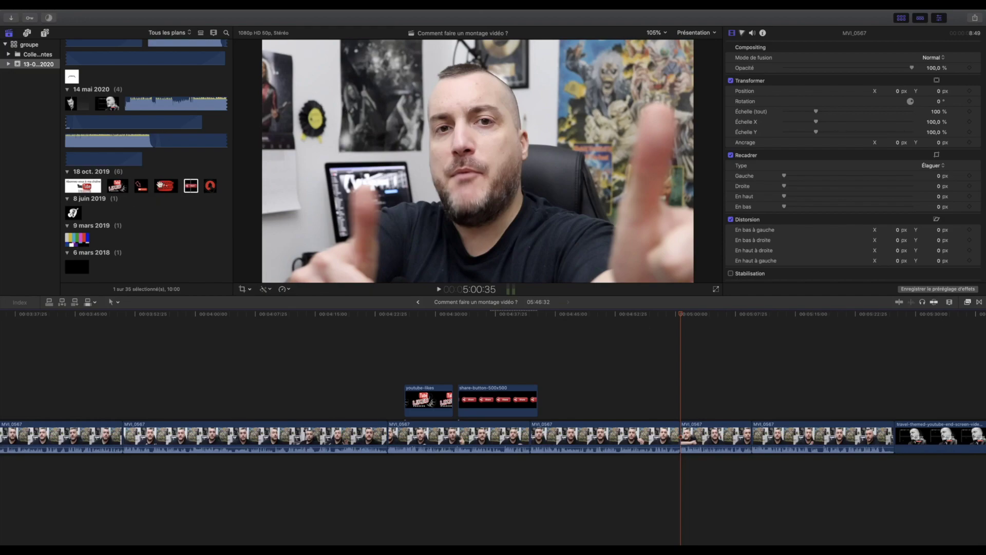
Step: Place the Abonne toi clip at 5:00, trim its end, set scale 28.32% and X -650 px
left_click(161, 187)
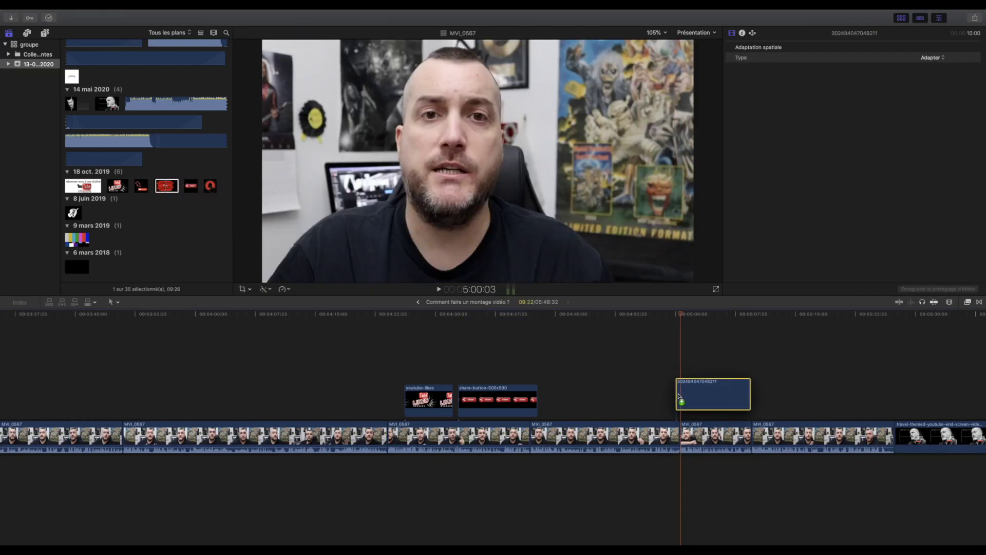
left_click_drag(198, 210, 683, 399)
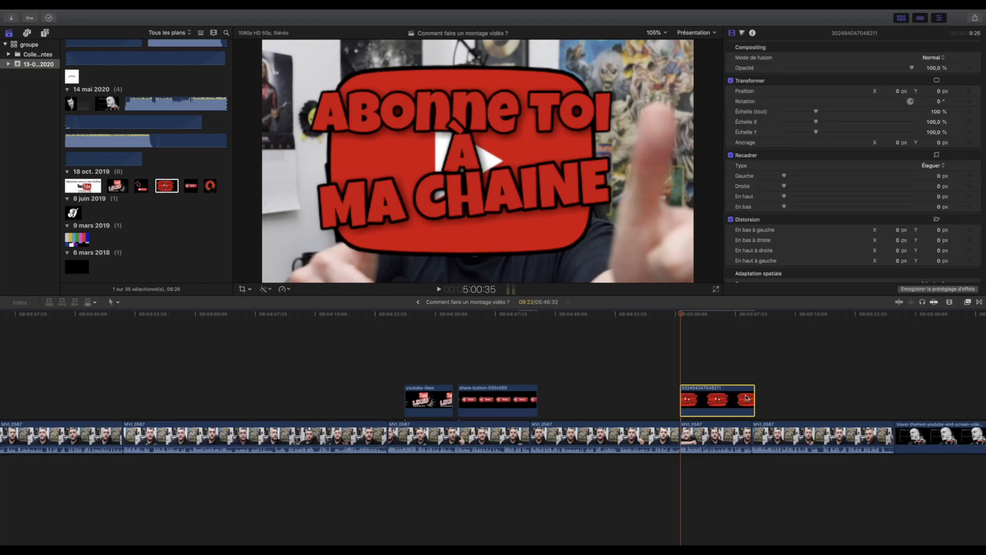
left_click_drag(752, 400, 711, 400)
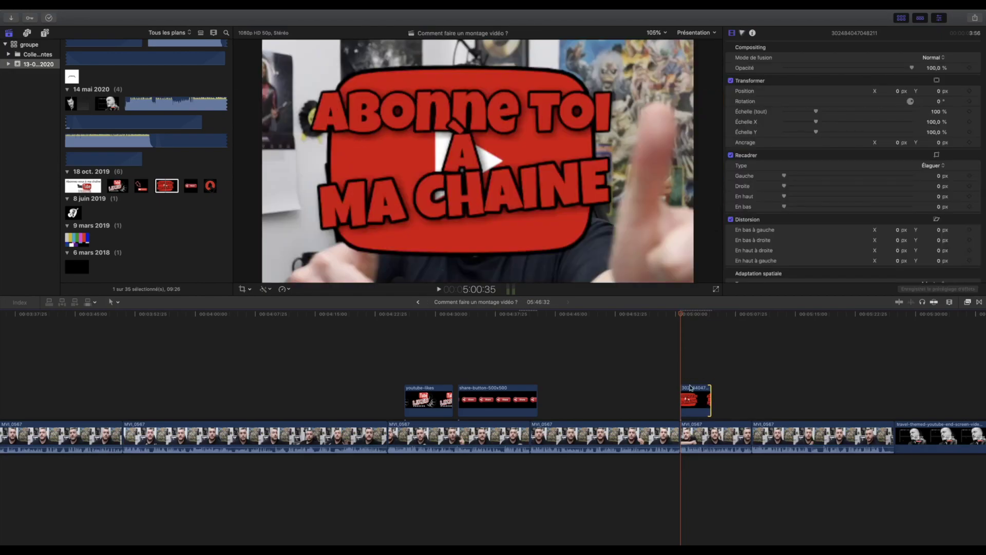
left_click_drag(816, 112, 792, 117)
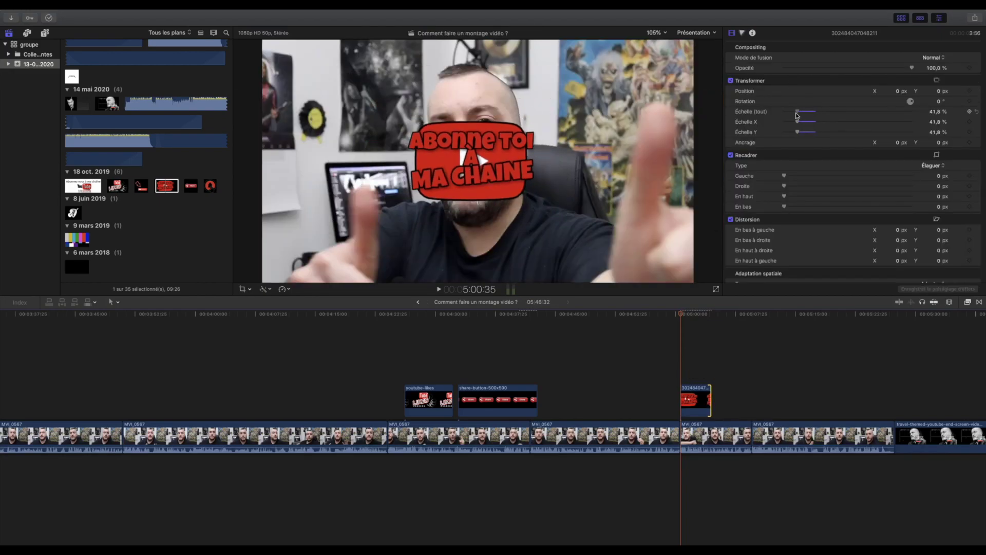
left_click(898, 93)
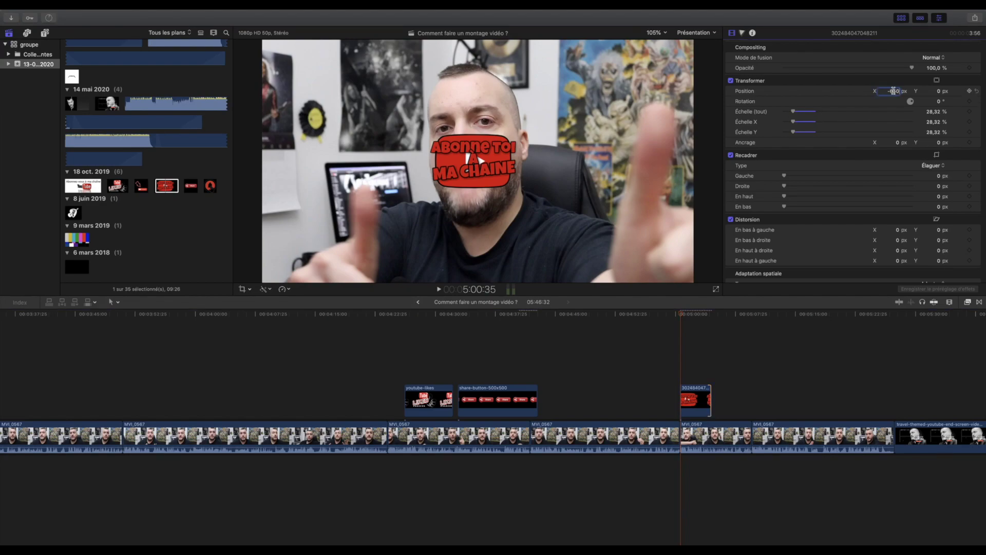
key("Return")
Step: Preview the subscribe overlay, then extend its end to 7:25
key("space")
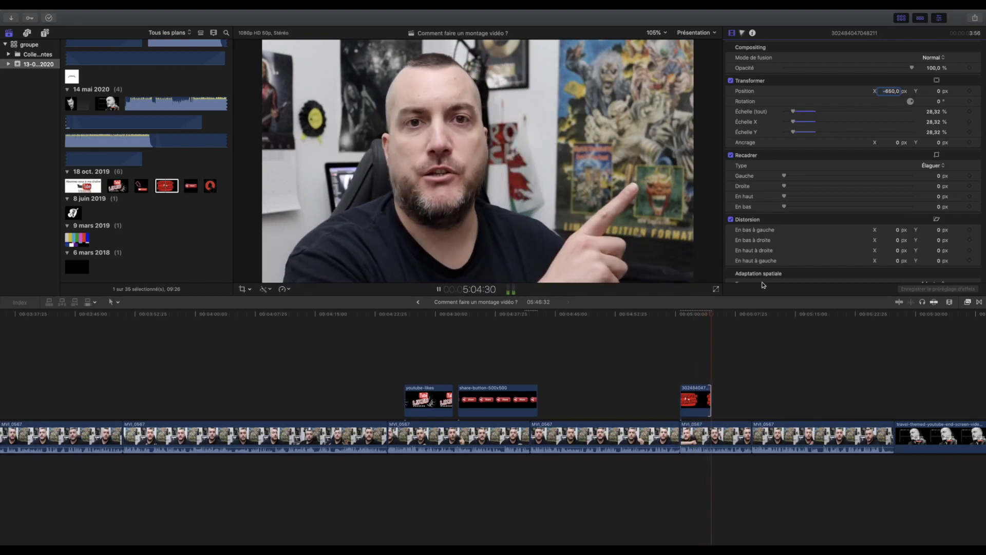
key("space")
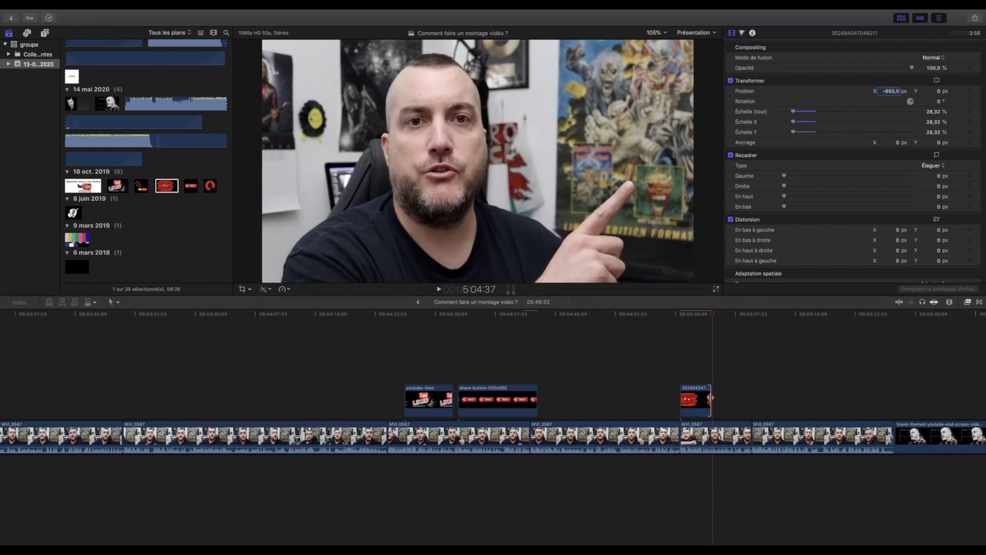
left_click(711, 397)
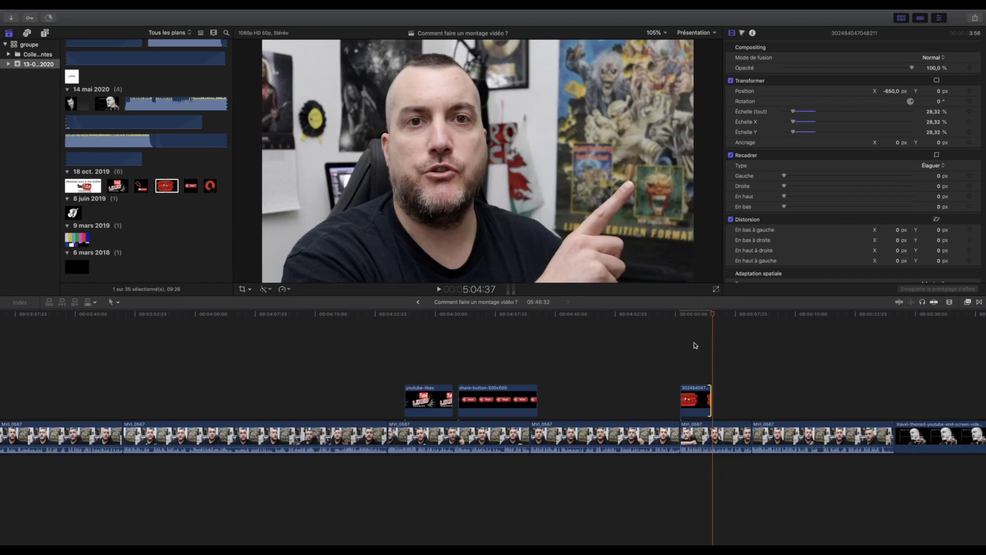
left_click_drag(709, 396, 736, 399)
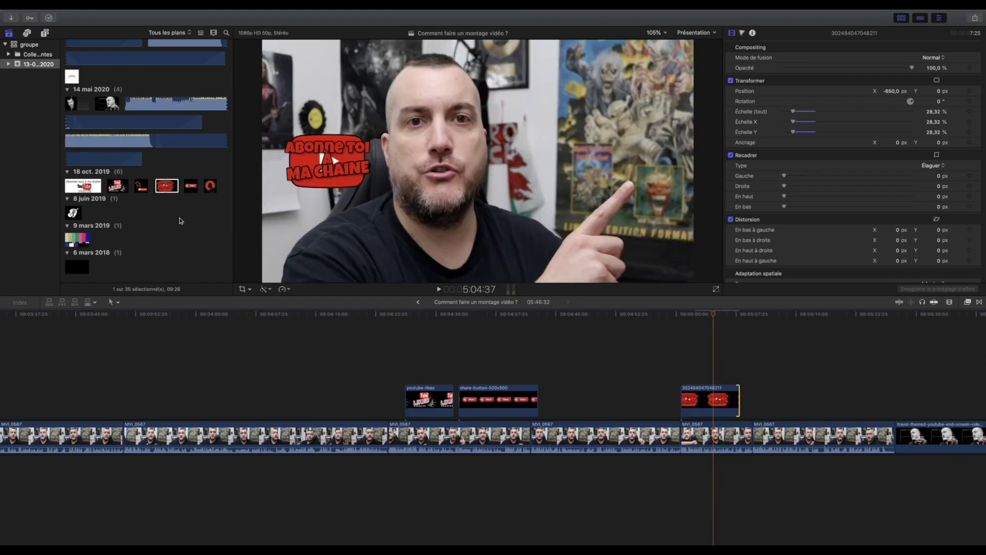
Step: Place the youtube-bell-icon clip above the subscribe overlay at 26.95% scale, X 650 px
mouse_move(209, 186)
left_mouse_down()
mouse_move(717, 372)
mouse_move(710, 366)
left_mouse_up()
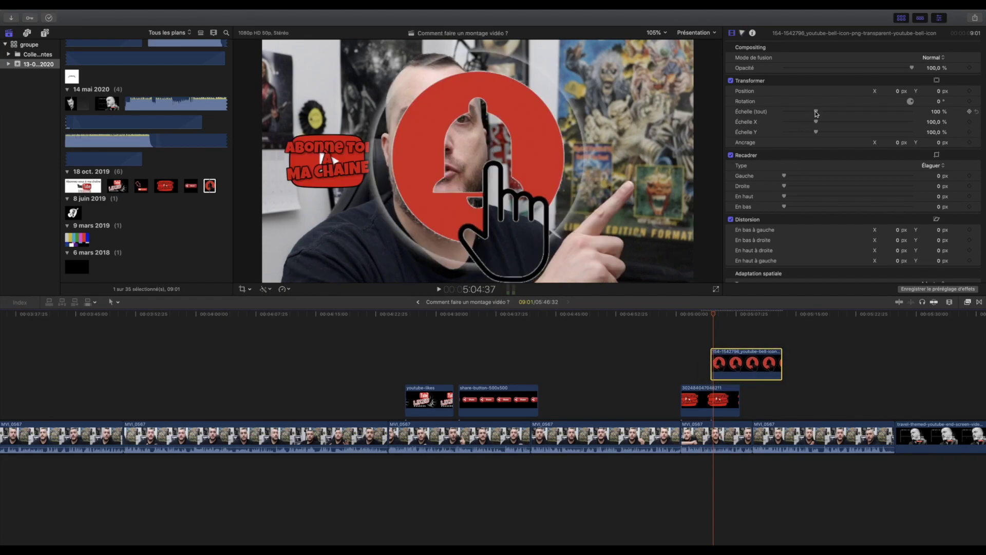
left_click_drag(816, 112, 794, 112)
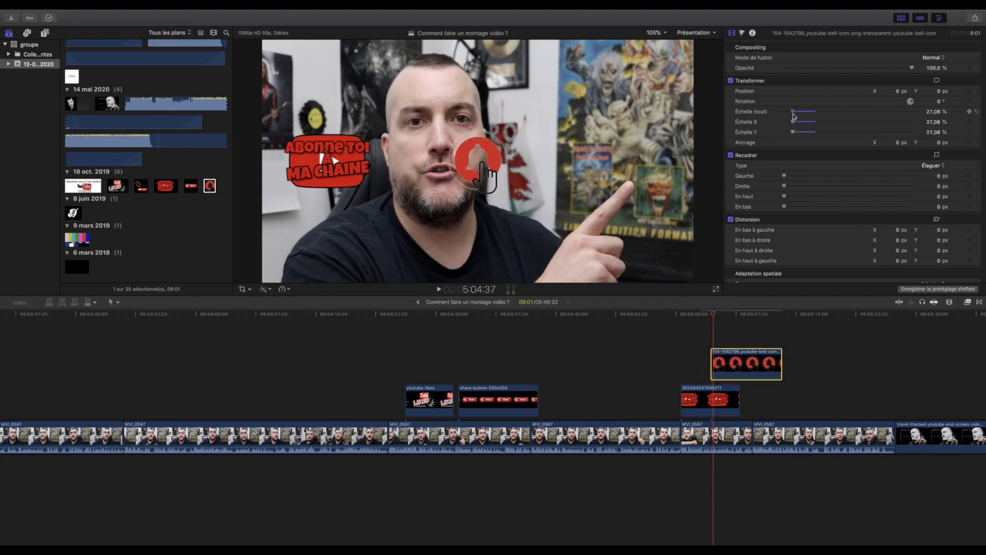
scroll(899, 91, "down", 1)
left_click(898, 91)
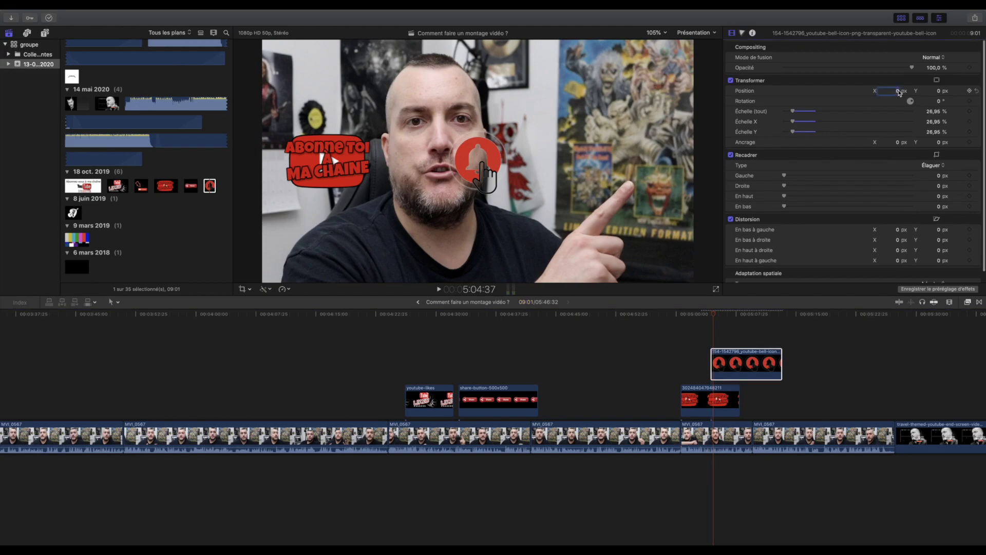
type("650")
key("Return")
Step: Preview the bell overlay and trim its end shorter
left_click(676, 362)
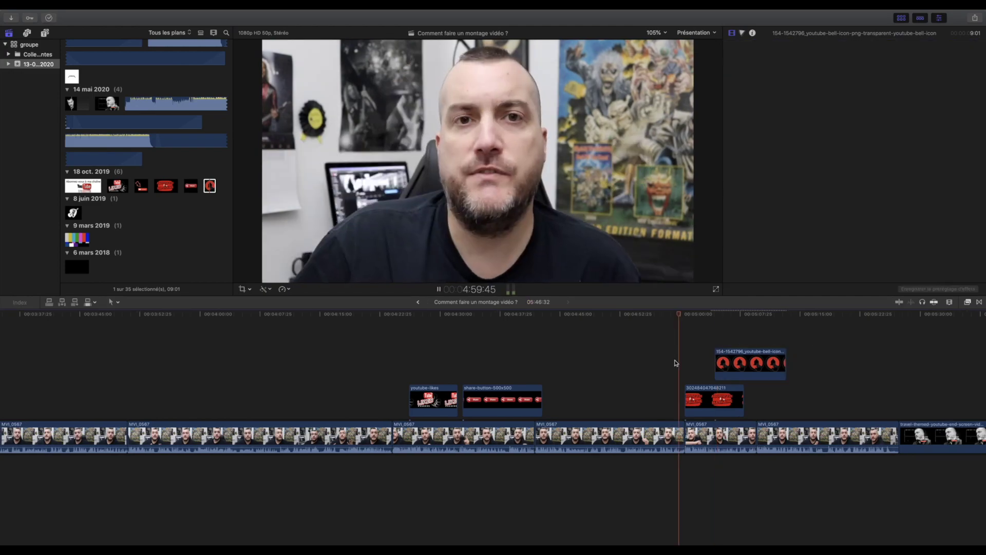
key("space")
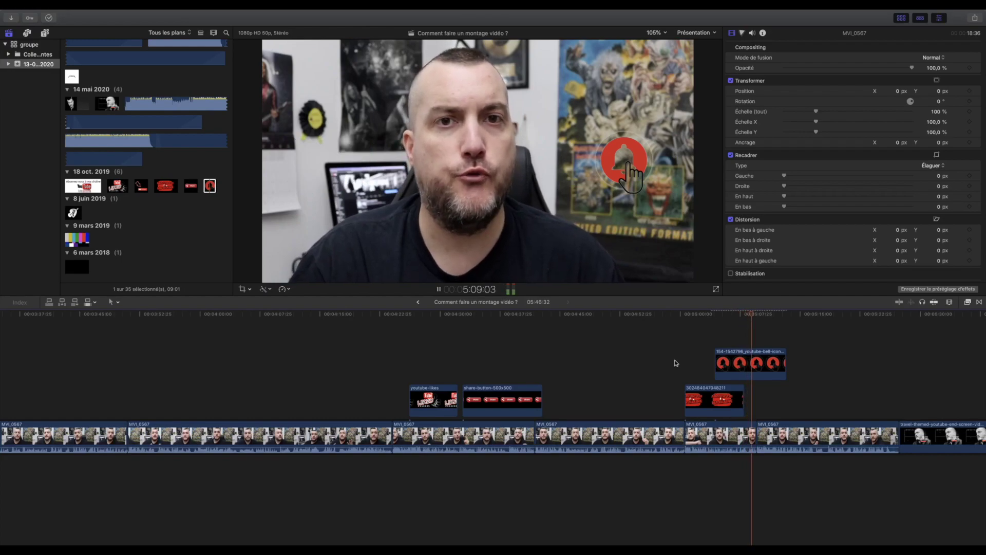
key("space")
left_click(781, 367)
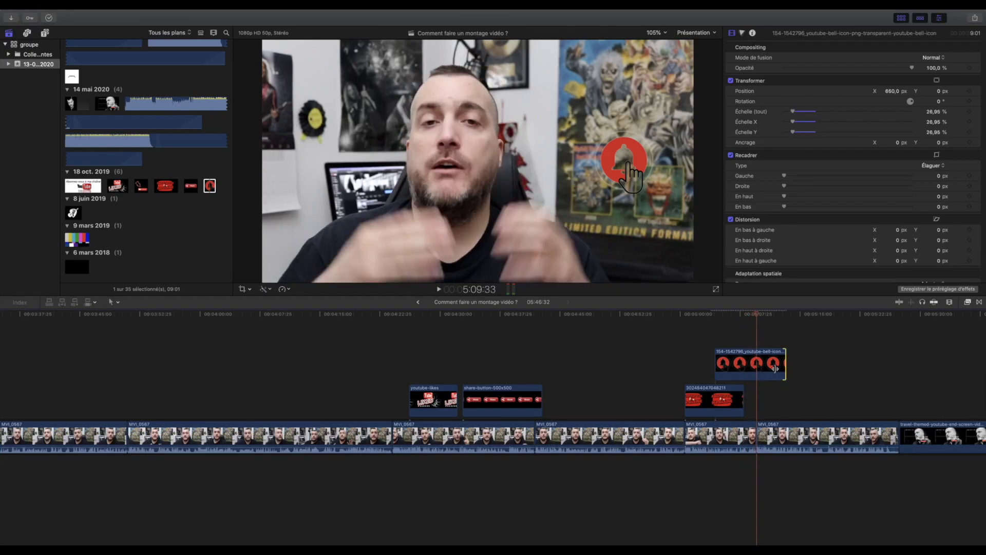
left_click_drag(776, 367, 752, 368)
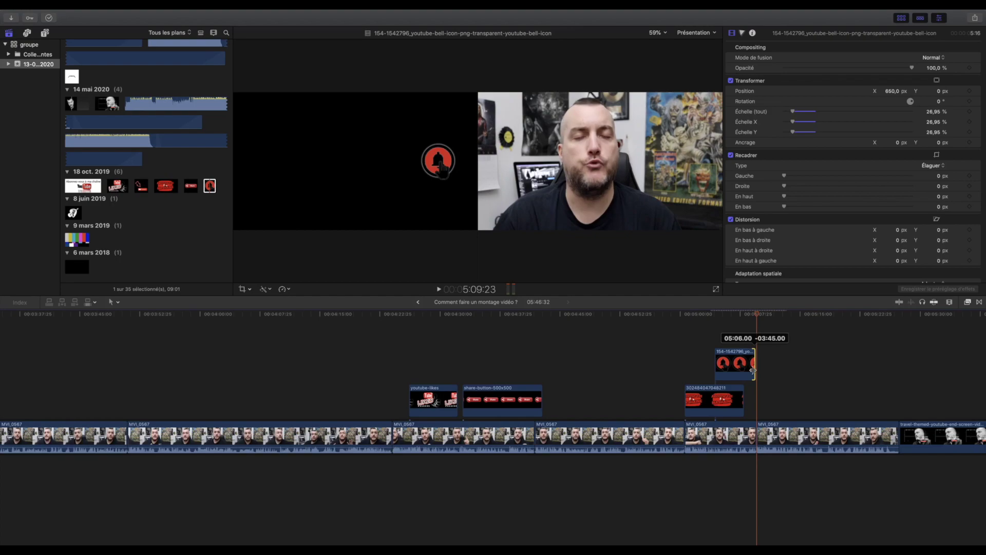
left_click_drag(752, 369, 752, 369)
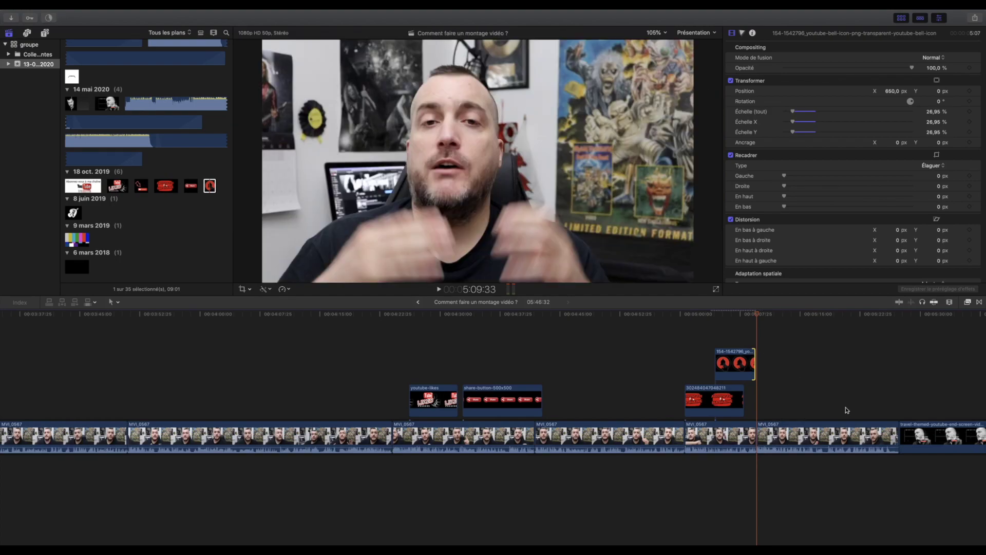
scroll(843, 409, "right", 5)
Step: Review the ending and add a Fondu enchaîné dissolve before the end-screen clip
left_click(673, 405)
key("space")
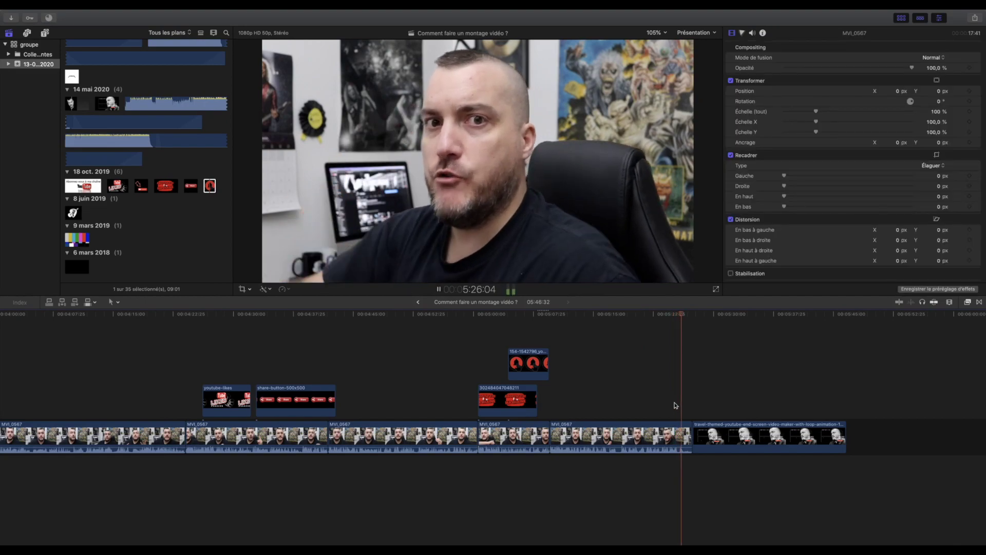
key("space")
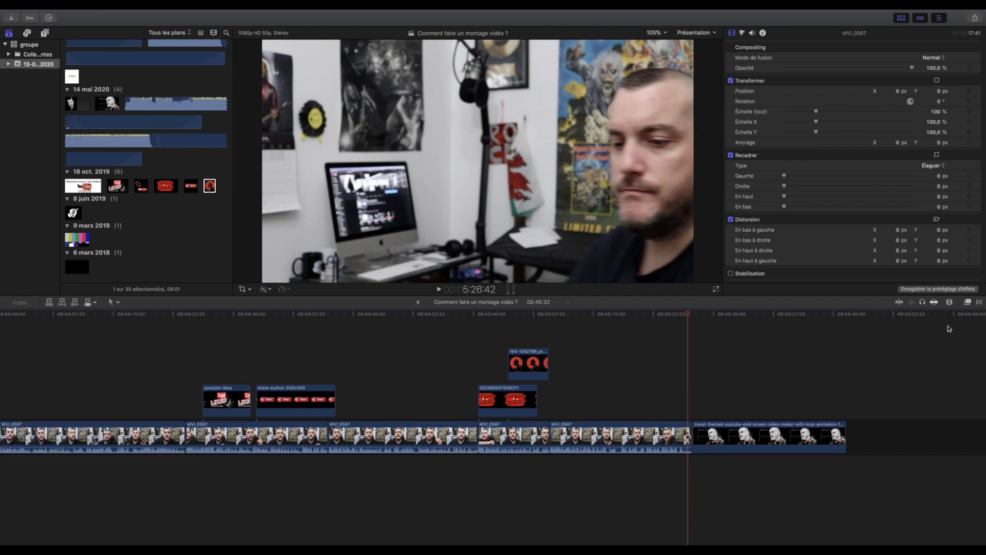
key("ctrl+super+5")
left_click_drag(907, 344, 690, 423)
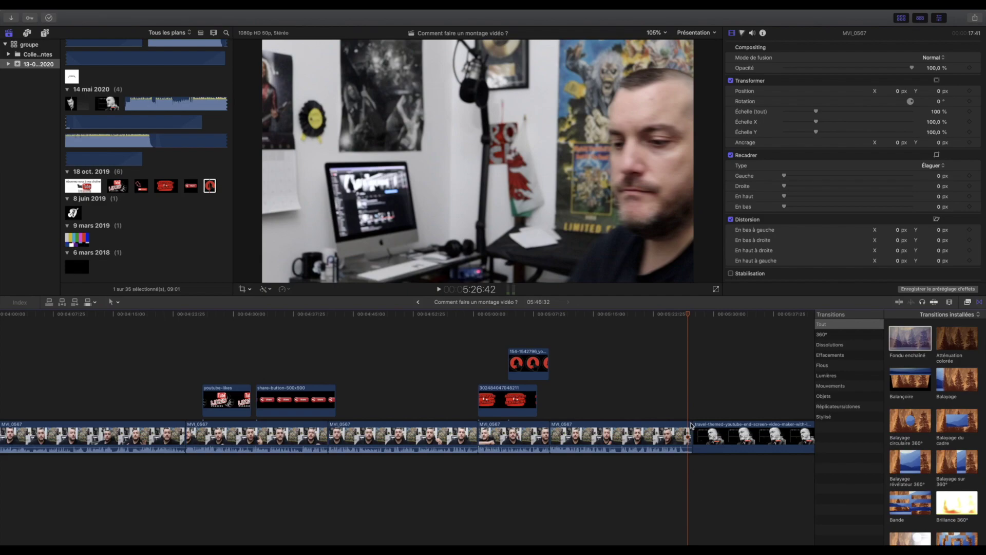
left_click(529, 202)
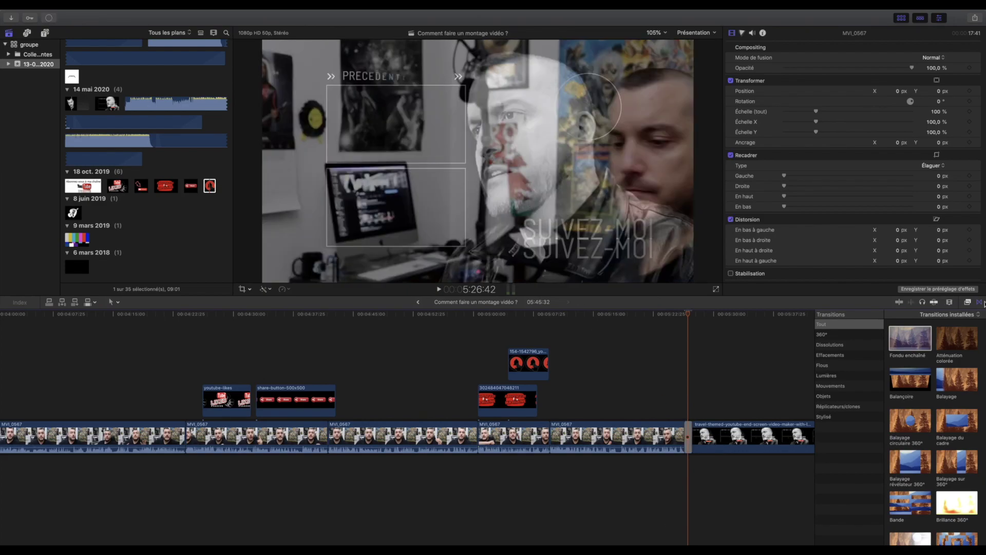
Step: Hide the transitions list and preview the bell icon clip in the library
left_click(980, 304)
scroll(180, 144, "up", 5)
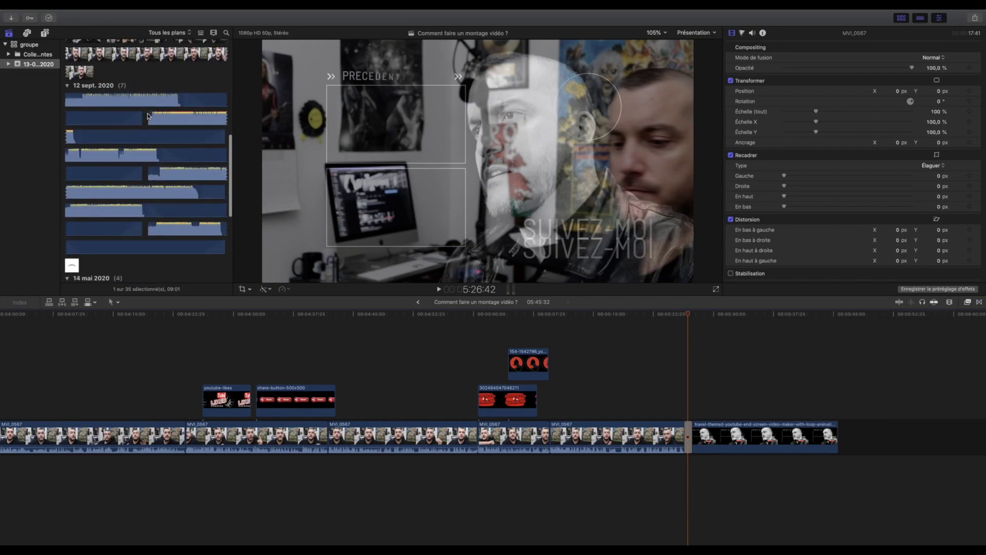
left_click(148, 115)
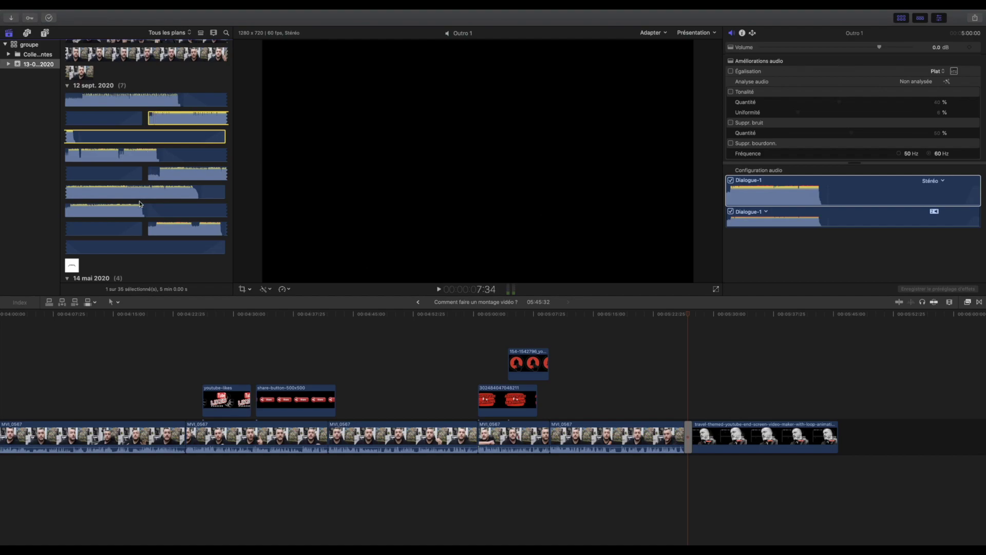
Step: Audition Outro 4 and Intro 1 D. WEX in the library, then pick Outro 1 D. WEX
left_click(150, 231)
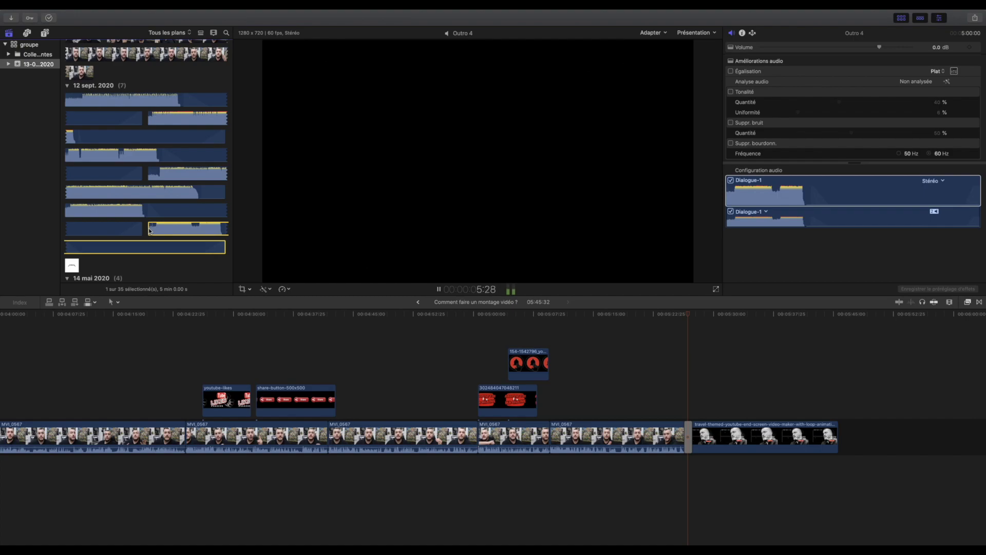
scroll(149, 230, "down", 5)
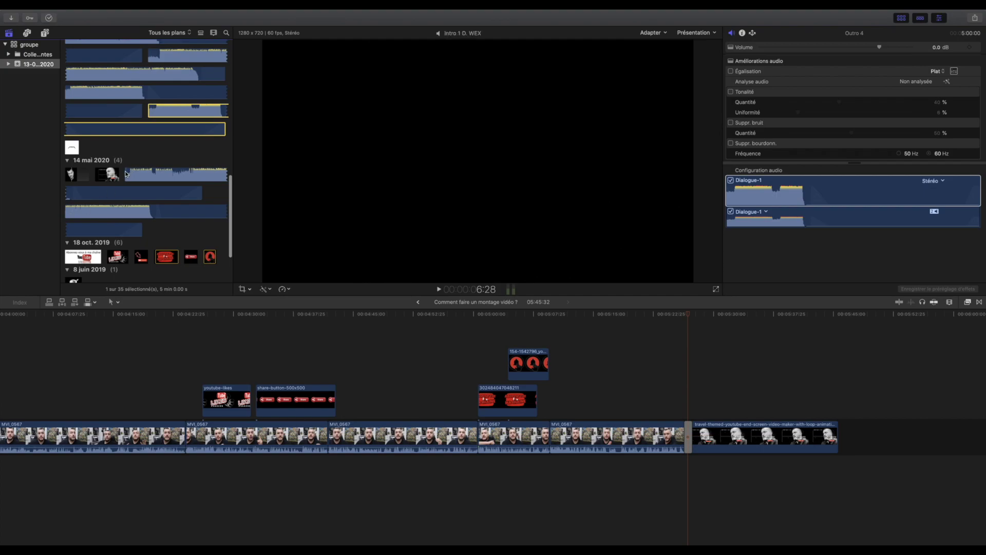
left_click(126, 173)
key("space")
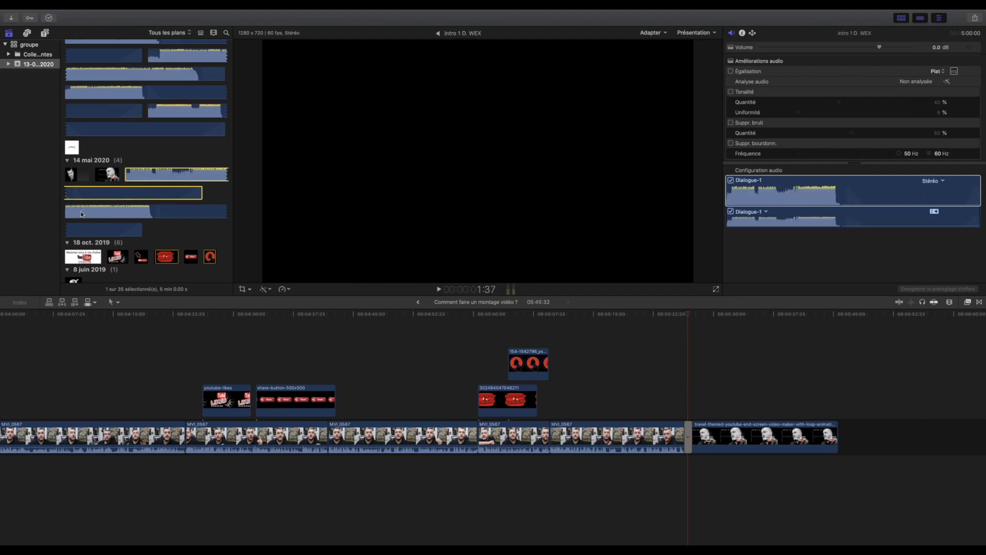
left_click(67, 213)
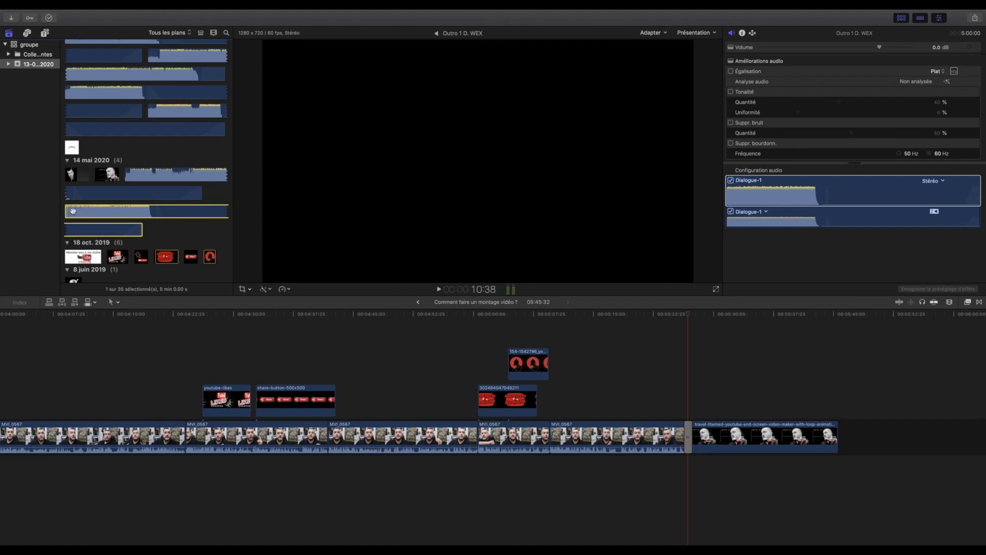
Step: Drop Outro 1 D. WEX below the storyline and slide it to start with the end screen
left_click_drag(457, 388, 656, 476)
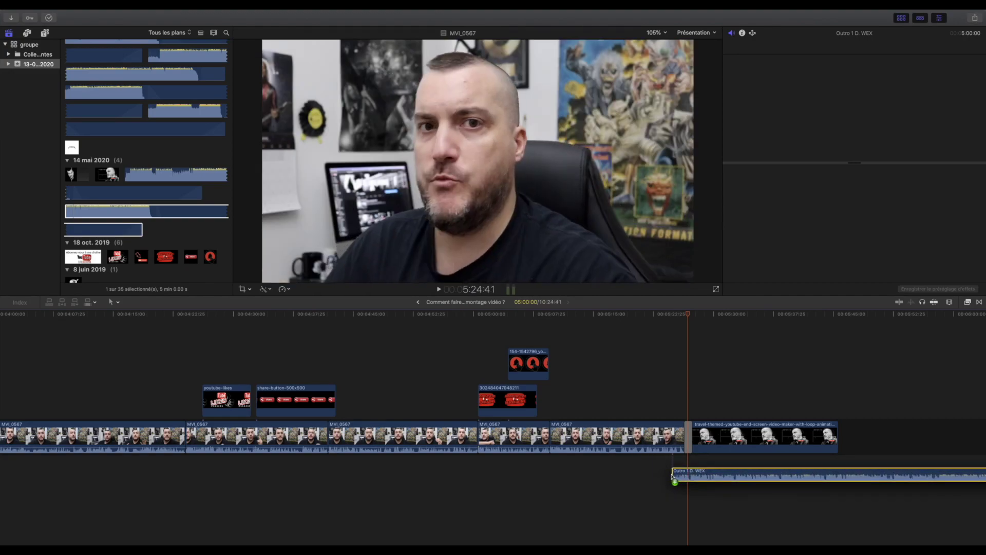
left_click_drag(657, 476, 663, 475)
key("space")
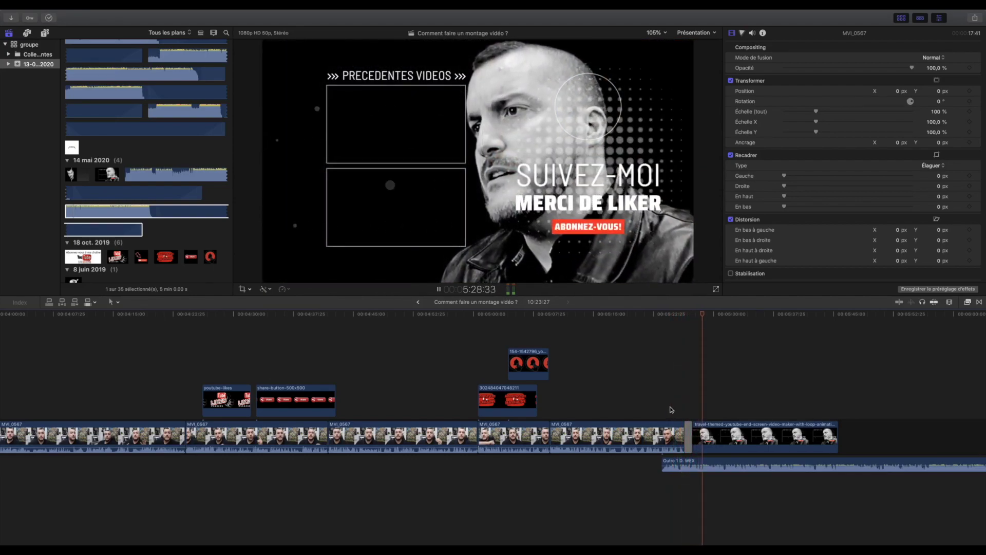
left_click_drag(667, 463, 693, 464)
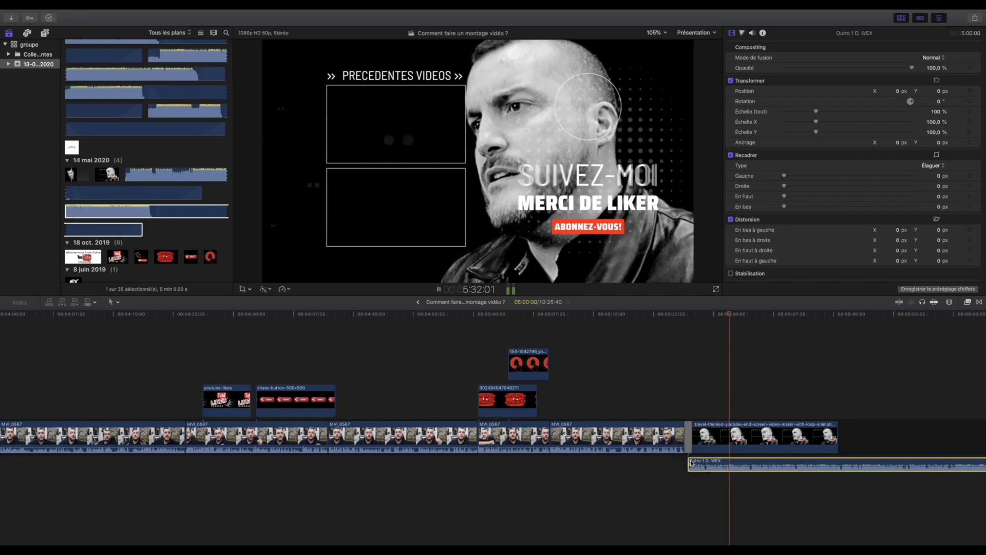
left_click(665, 406)
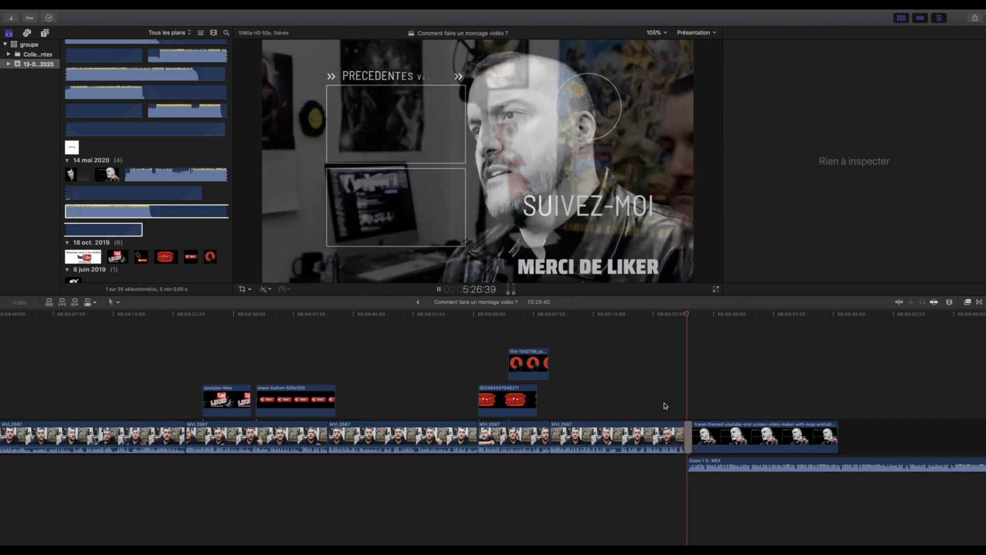
left_click_drag(710, 461, 705, 462)
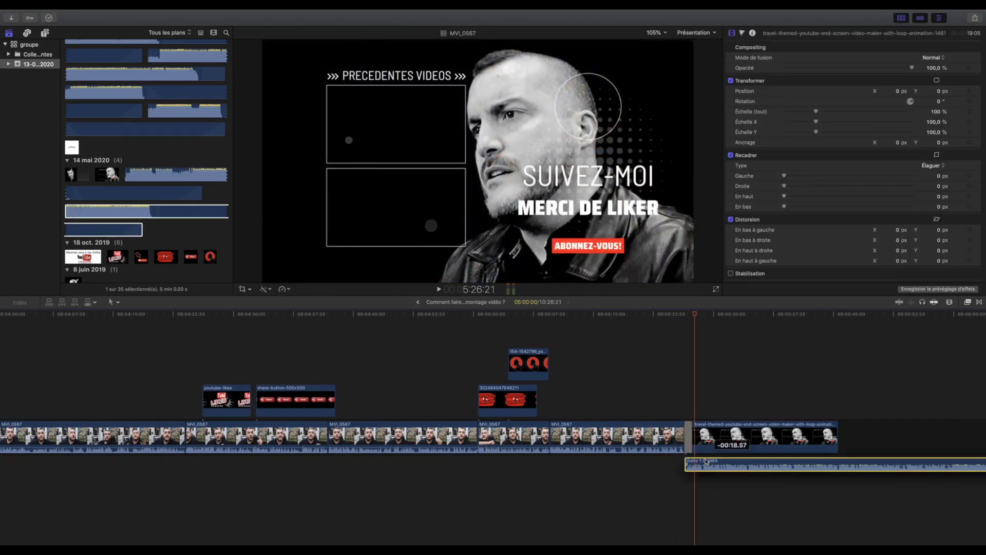
Step: Replay the ending and set the playhead at the end-screen clip's end
left_click(674, 406)
key("space")
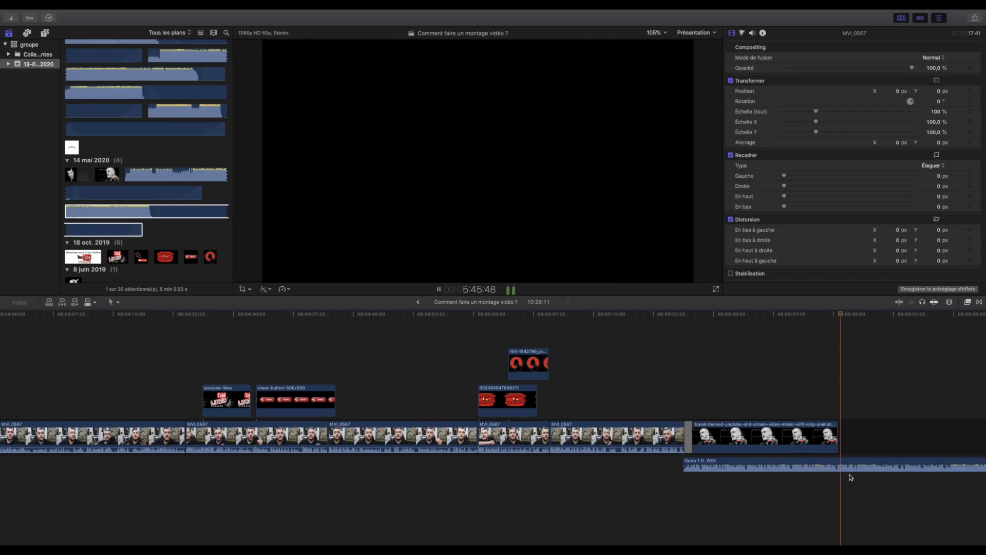
left_click(850, 467)
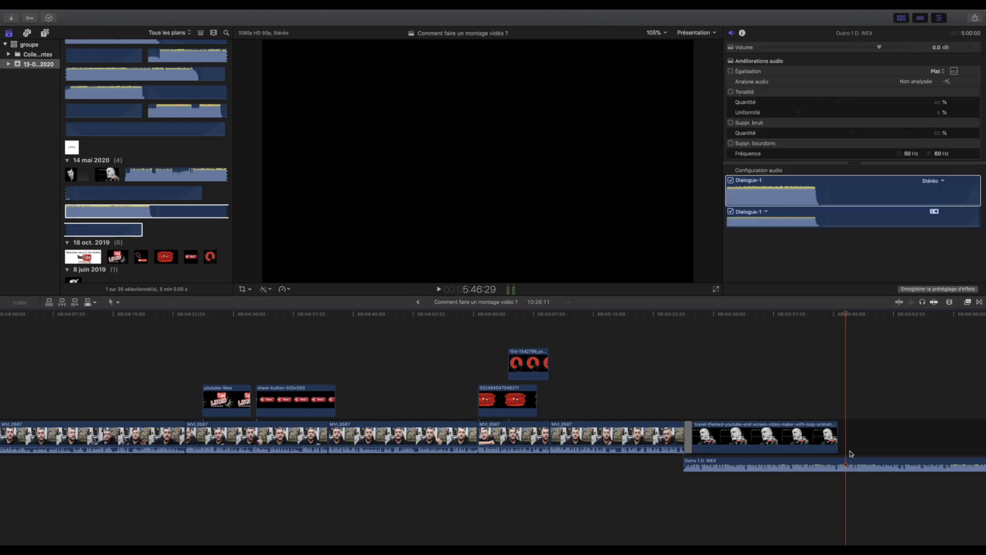
key("space")
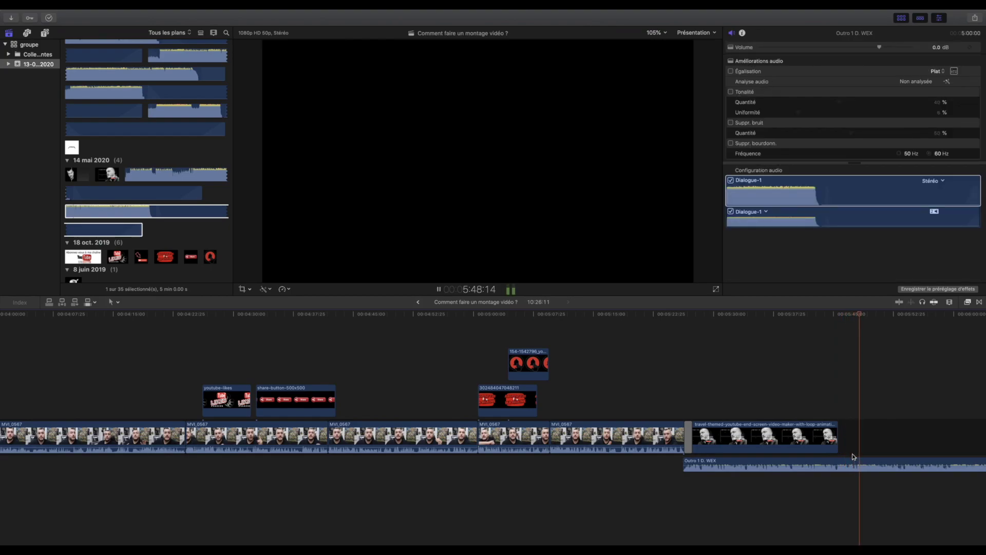
key("space")
left_click(847, 415)
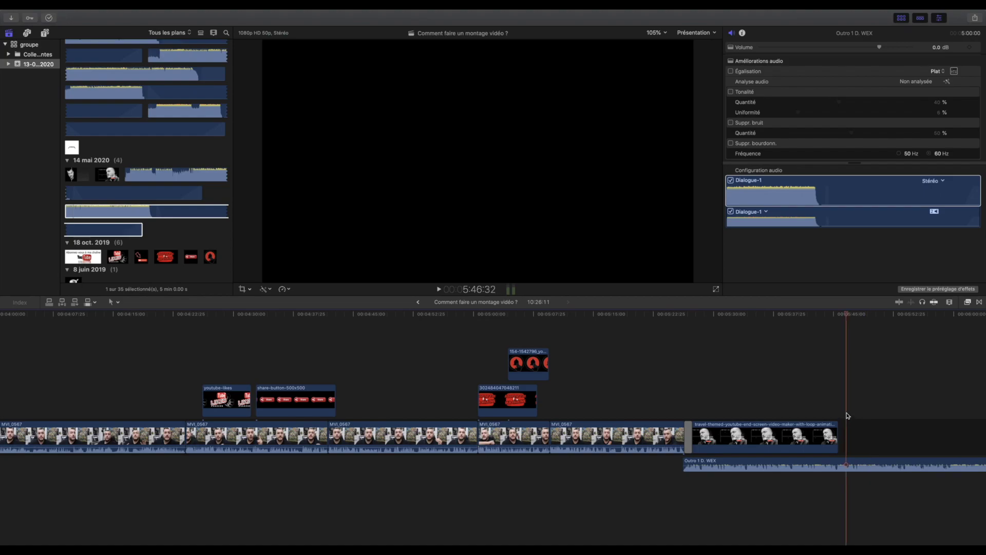
left_click(849, 412)
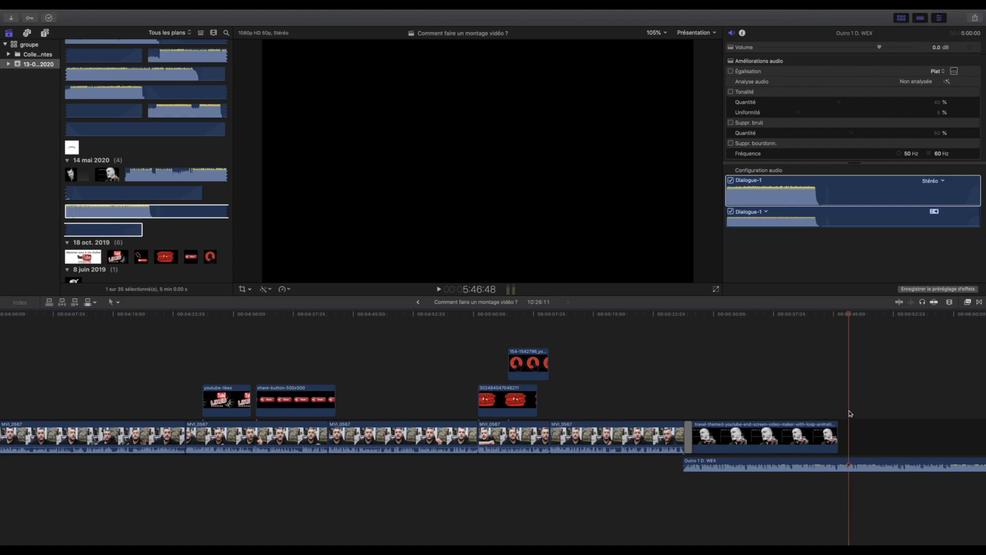
Step: Blade the Outro 1 D. WEX music at the playhead with Cmd+B and delete the remainder
left_click(860, 463)
left_click(132, 13)
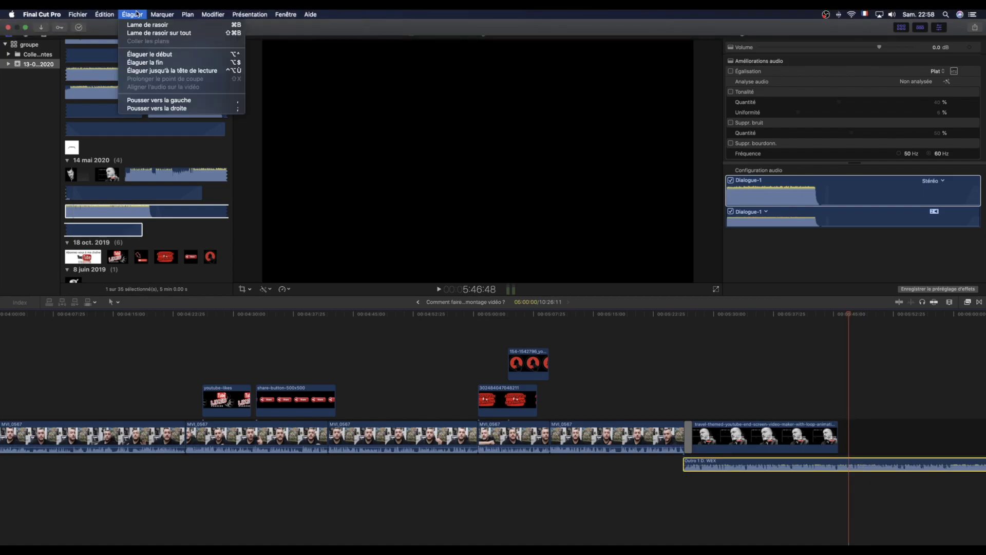
left_click(149, 23)
key("super+b")
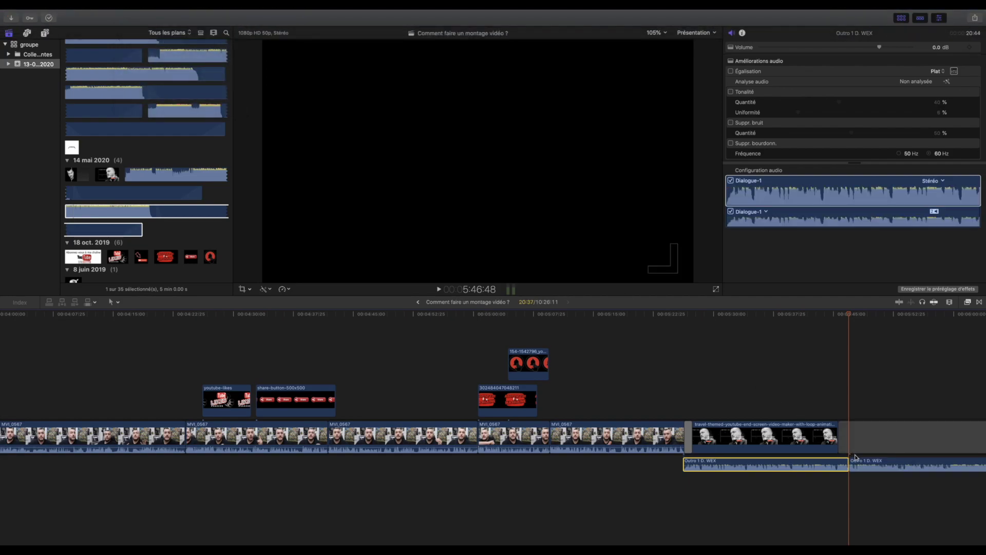
left_click(857, 464)
key("Delete")
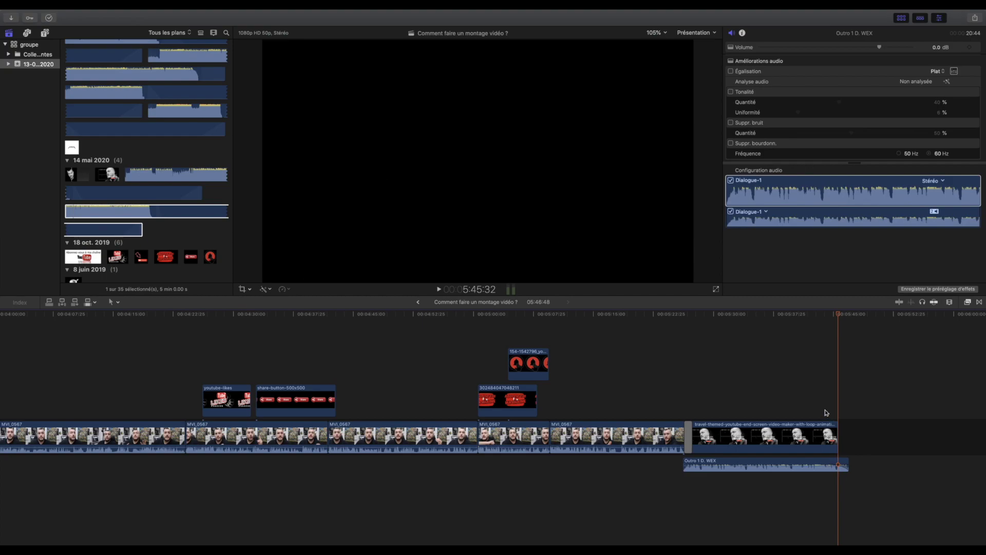
key("space")
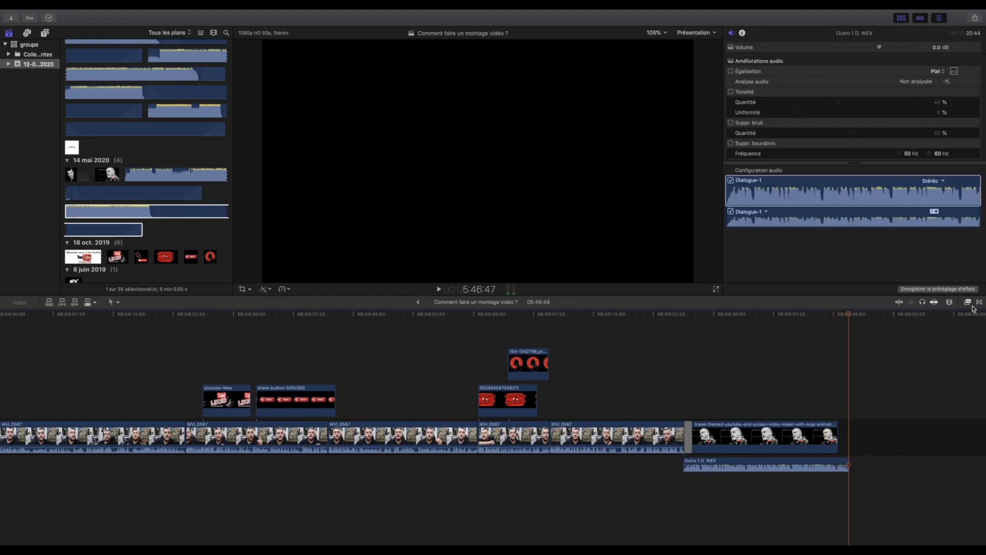
Step: Zoom the timeline out, place the S'abonner arrow image above the early talking-head clip, and preview it
left_click(948, 302)
left_click_drag(923, 320, 918, 321)
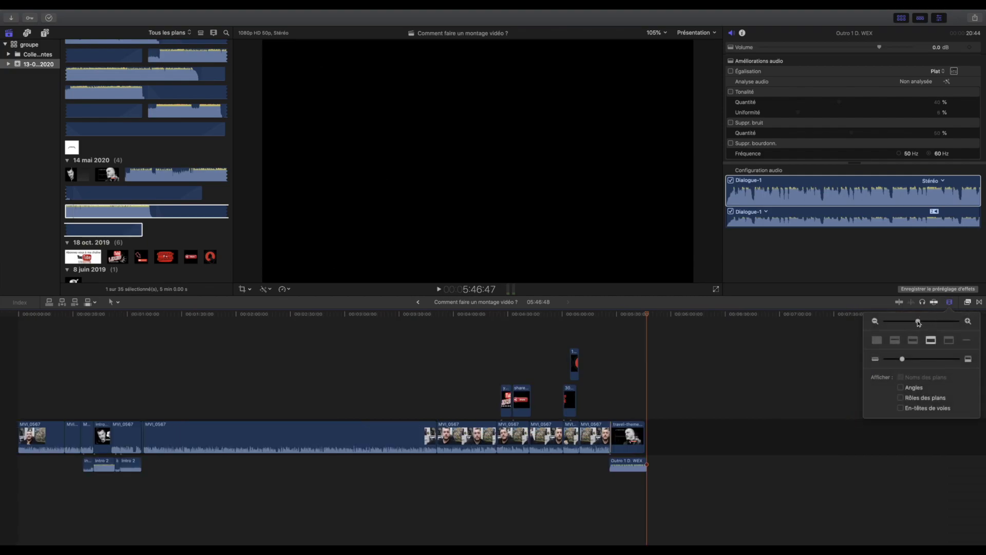
left_click(142, 258)
left_click(141, 256)
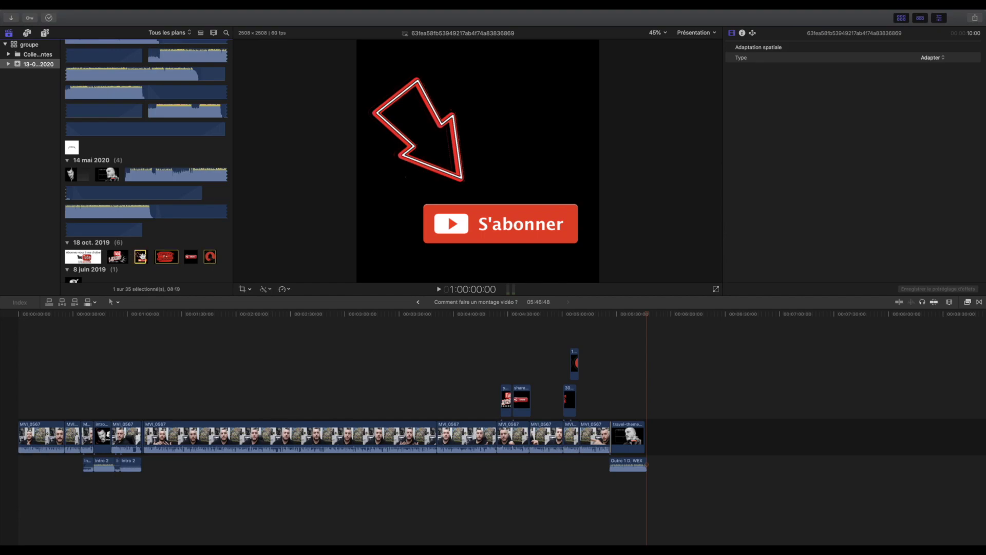
mouse_move(139, 256)
left_mouse_down()
mouse_move(148, 409)
mouse_move(113, 404)
left_mouse_up()
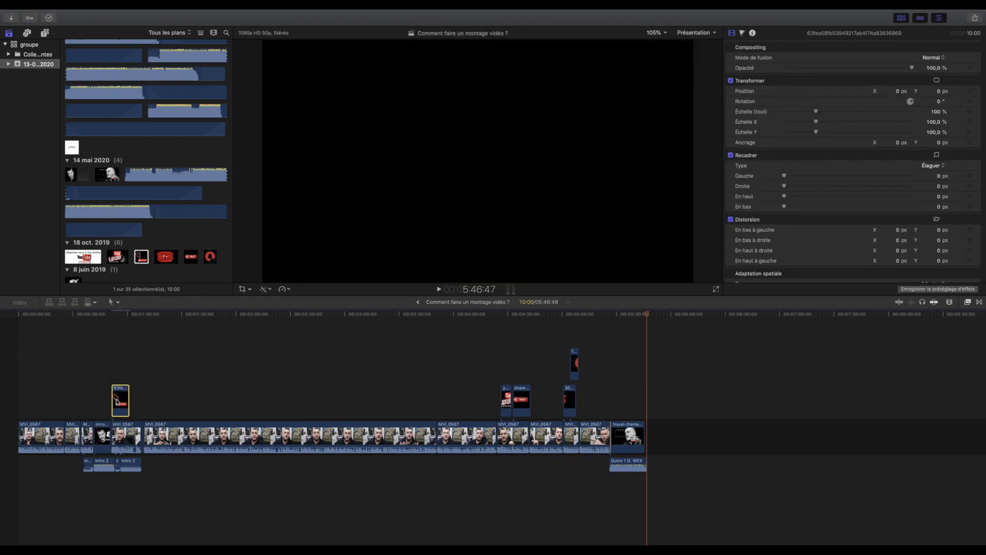
left_click(113, 377)
key("space")
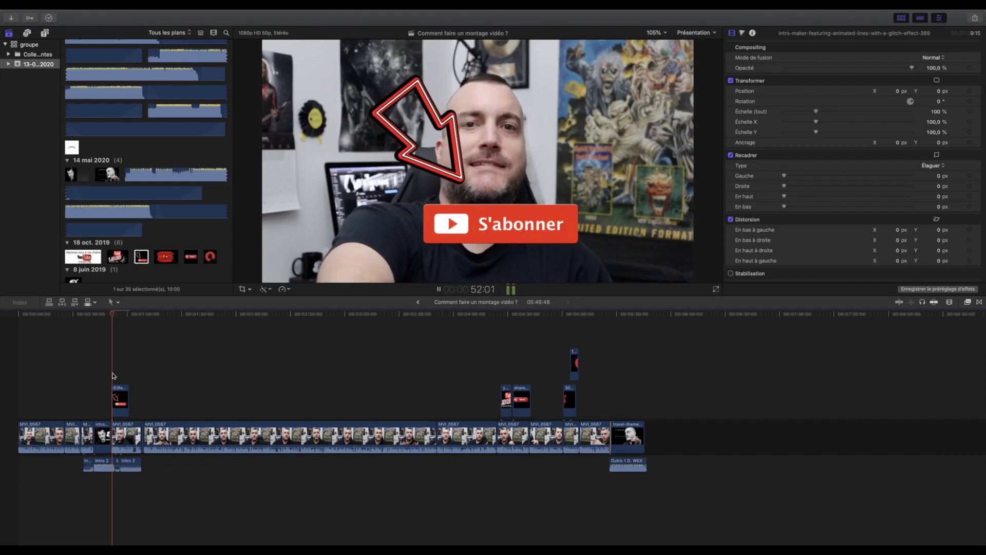
key("space")
Step: Scale the S'abonner overlay to 31.43% and position it lower right at X 500, Y -350
left_click_drag(817, 112, 795, 112)
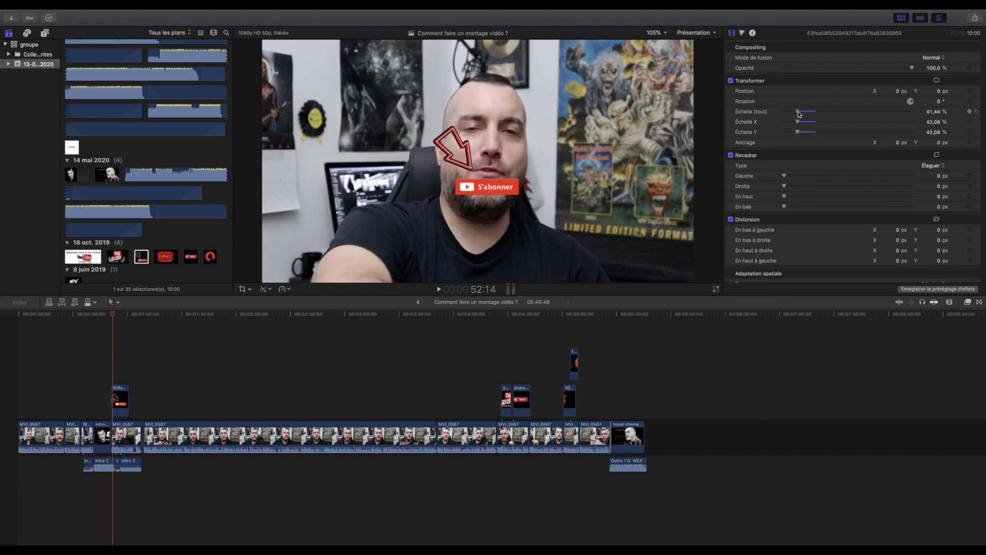
left_click(897, 91)
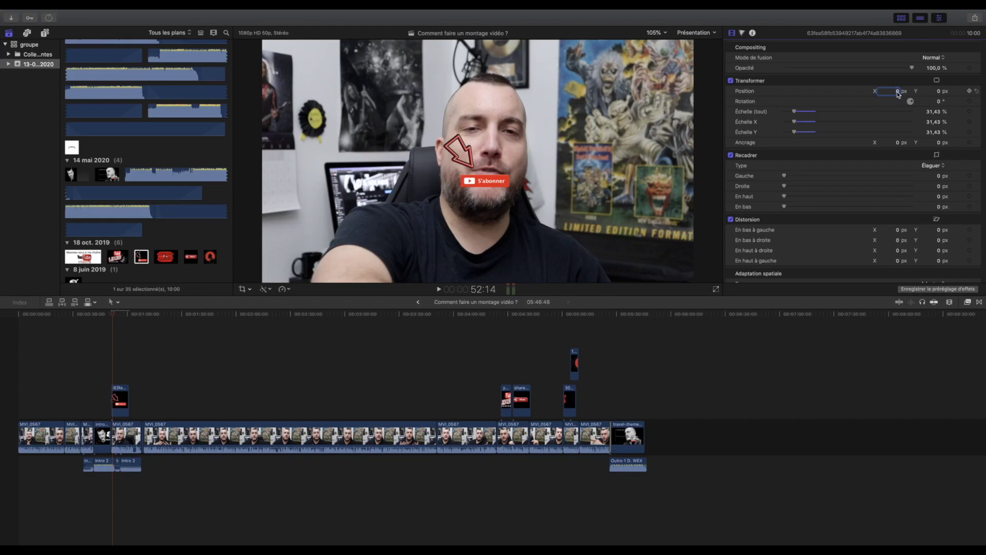
type("500")
key("Return")
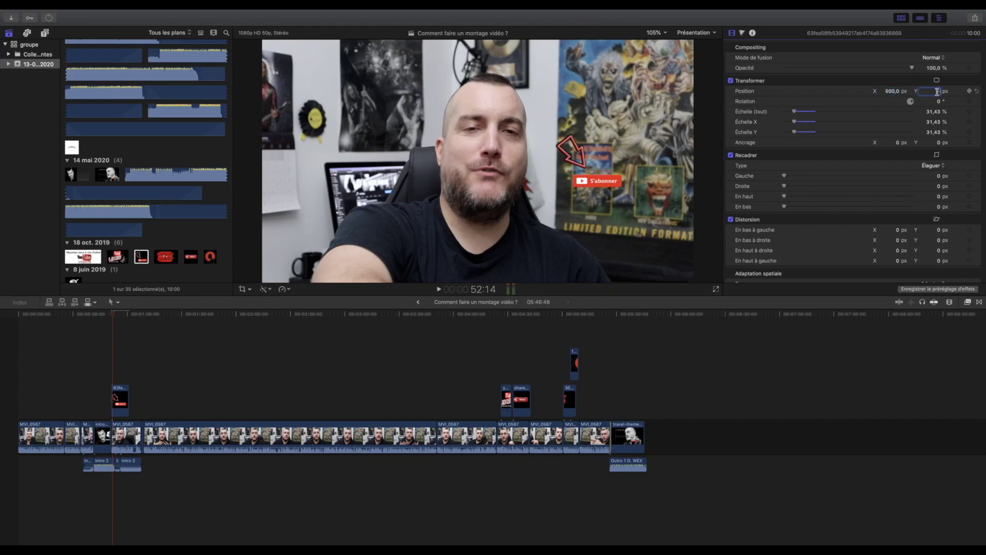
type("-350")
key("Return")
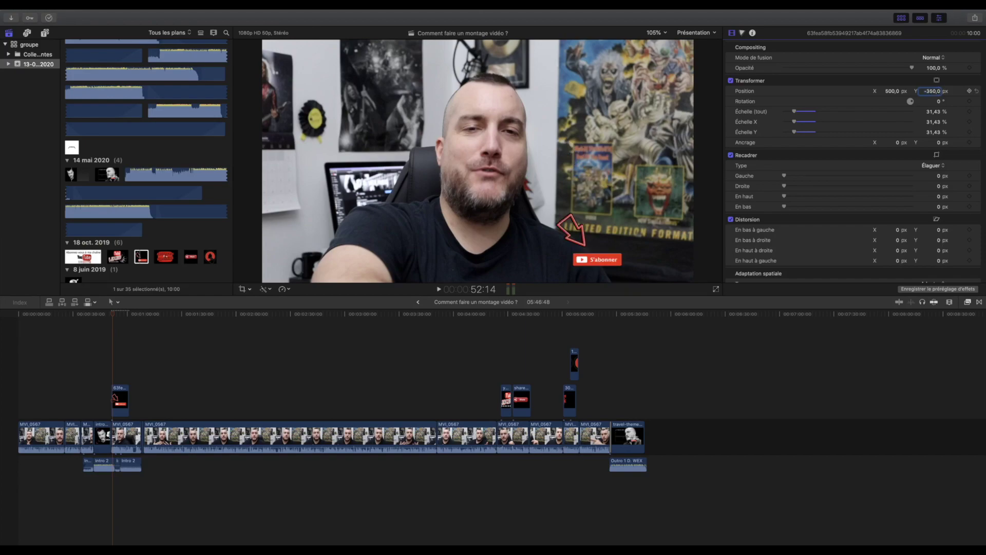
key("space")
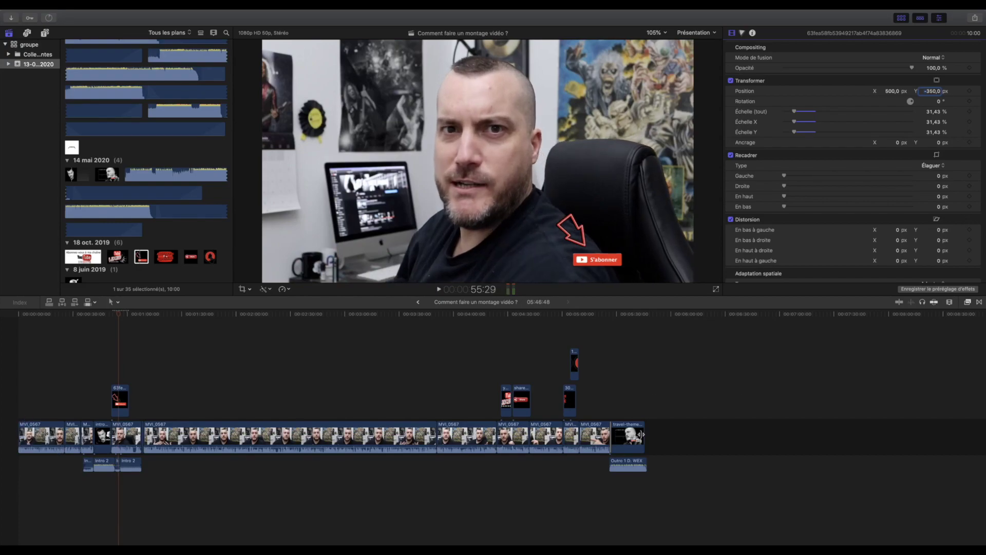
mouse_move(638, 13)
scroll(100, 123, "up", 10)
scroll(95, 122, "up", 10)
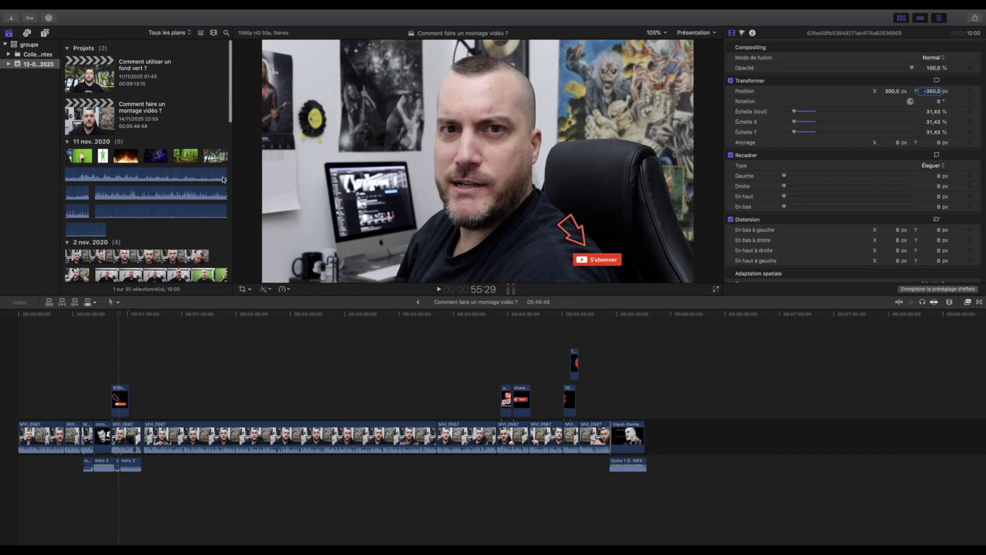